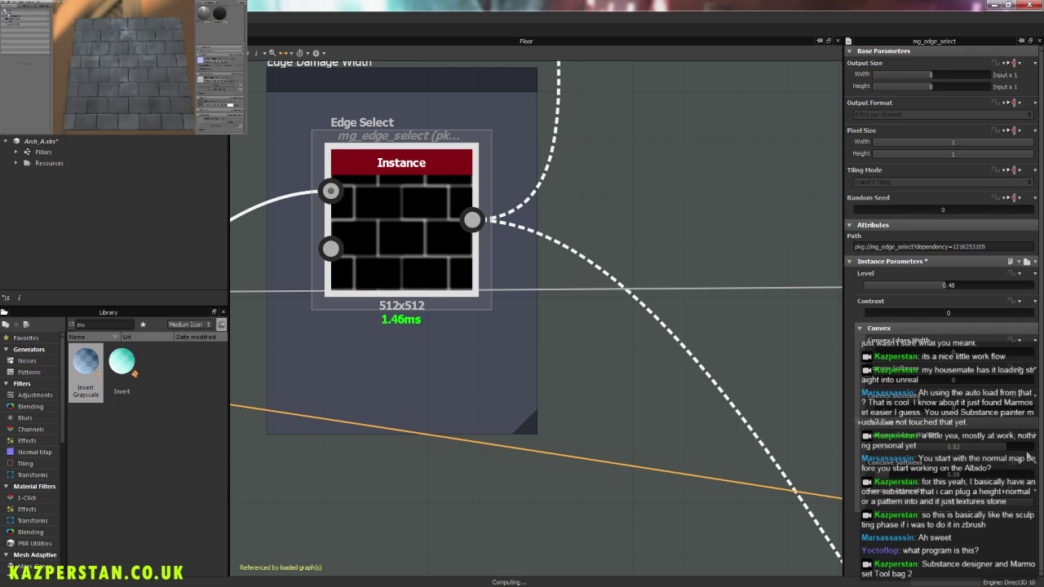
# Step: Nudge the Edge Select node's Convex value up slightly, recomputing the brick-edge mask at Level 0.48
pyautogui.moveTo(1028, 453); pyautogui.dragTo(1029, 453)
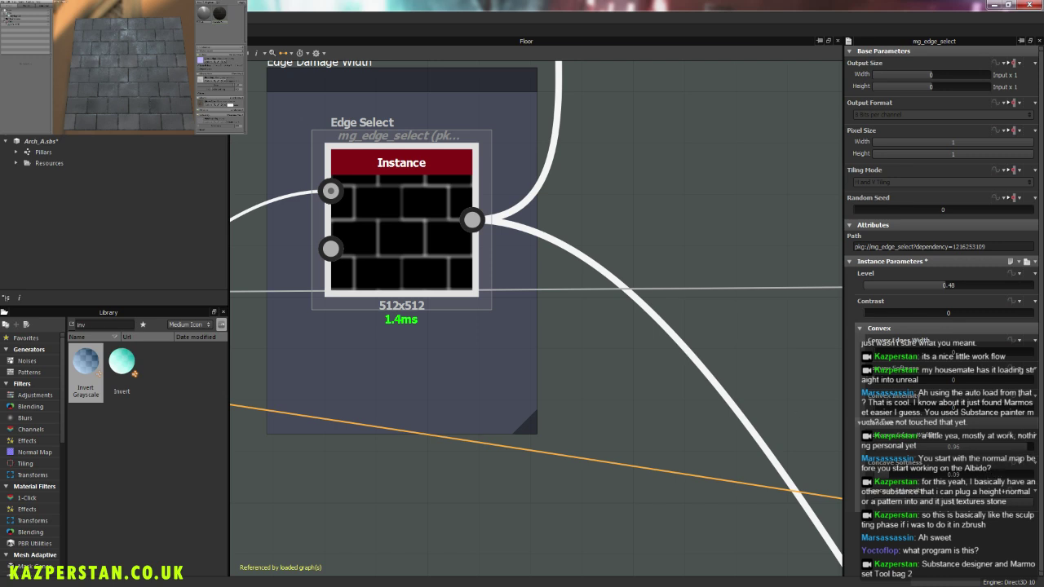
pyautogui.scroll(-2, 397, 291)
pyautogui.scroll(-3, 434, 296)
pyautogui.scroll(-3, 434, 296)
pyautogui.scroll(5, 713, 308)
pyautogui.moveTo(713, 307); pyautogui.dragTo(551, 297, button='middle')
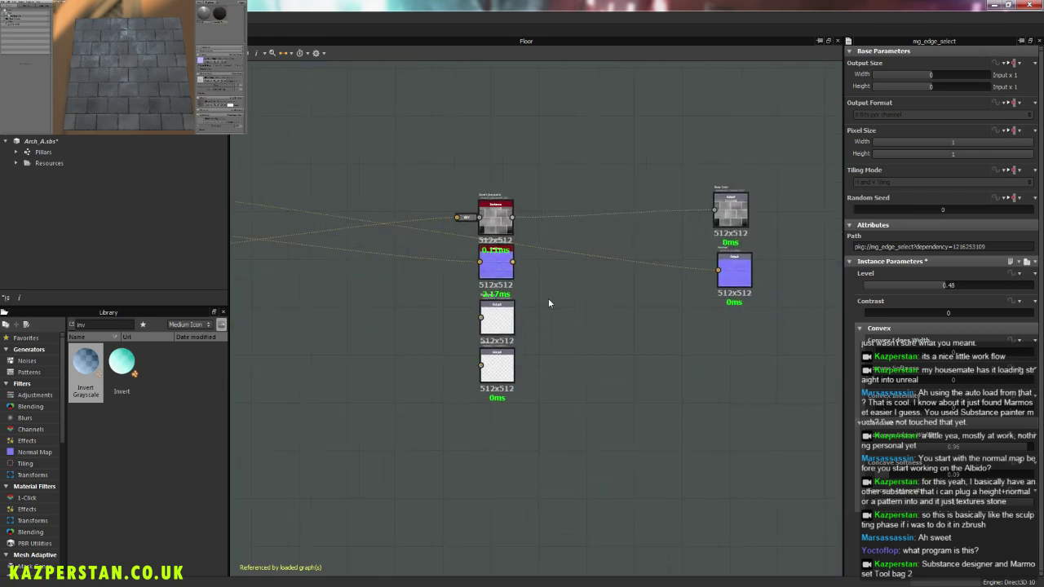
# Step: Inspect the attributes of the normal and base colour output nodes
pyautogui.scroll(2, 552, 296)
pyautogui.click(770, 268)
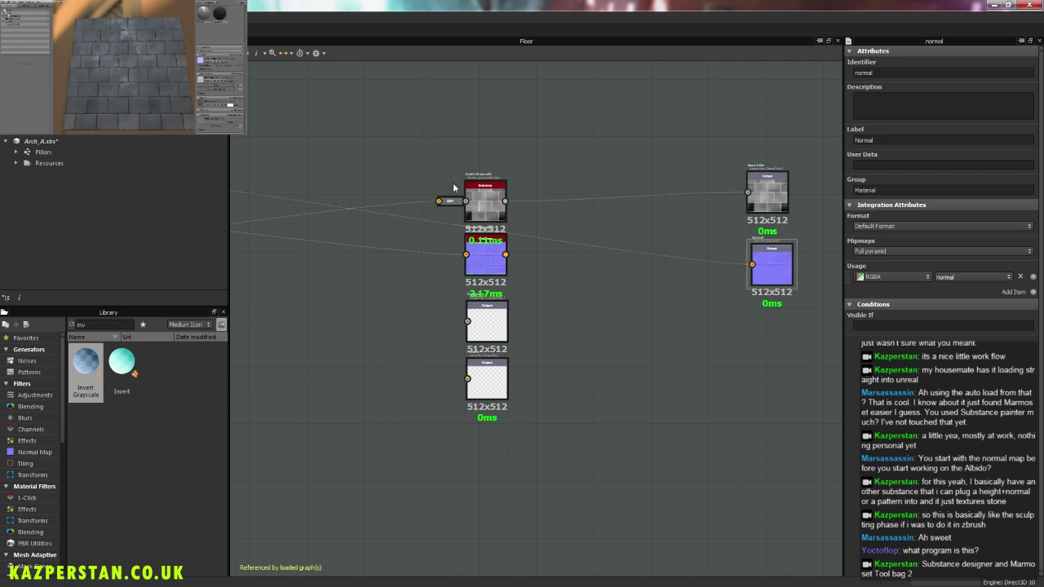
pyautogui.moveTo(421, 207); pyautogui.dragTo(432, 244, button='middle')
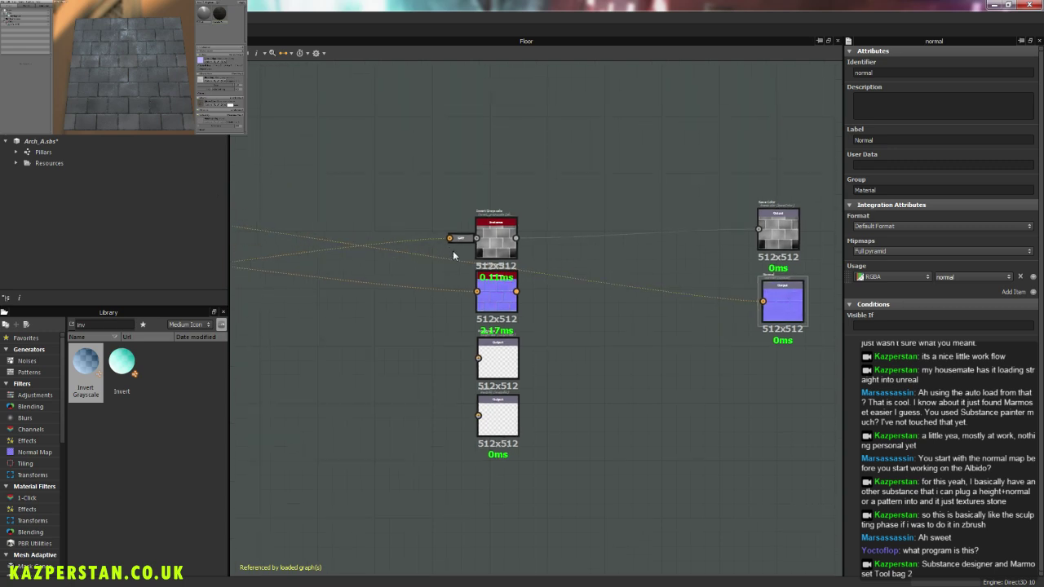
pyautogui.click(770, 239)
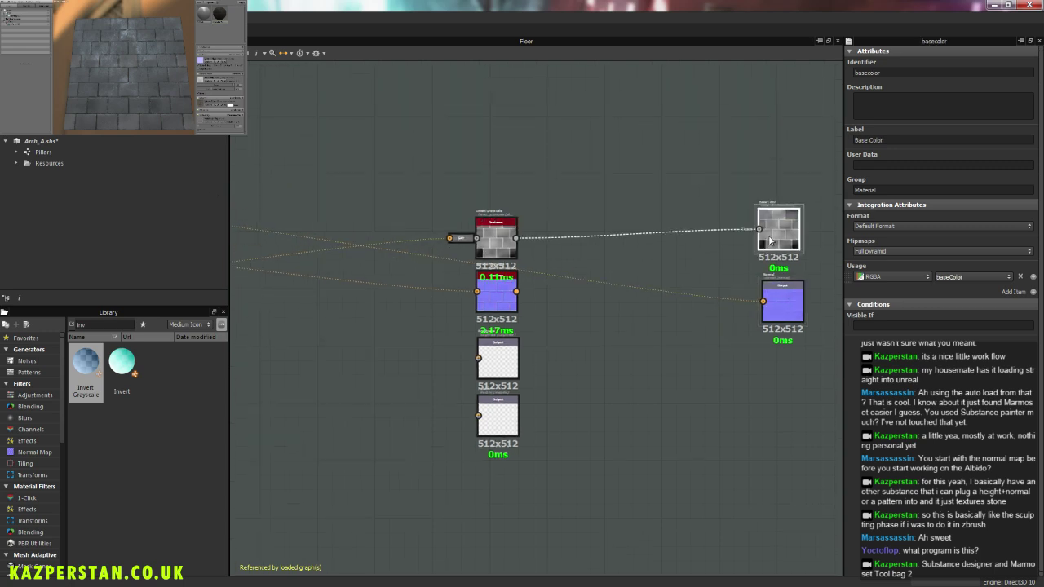
# Step: Set the Floor graph's output width and height from 9 to 10 (1024 px)
pyautogui.click(73, 142)
pyautogui.click(367, 163)
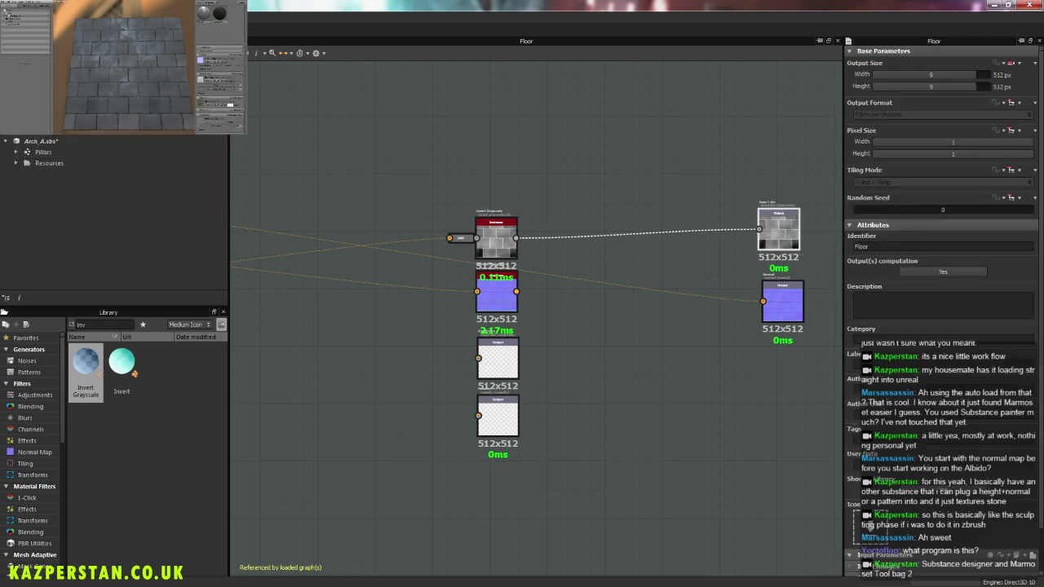
pyautogui.moveTo(964, 77); pyautogui.dragTo(981, 76)
pyautogui.click(982, 84)
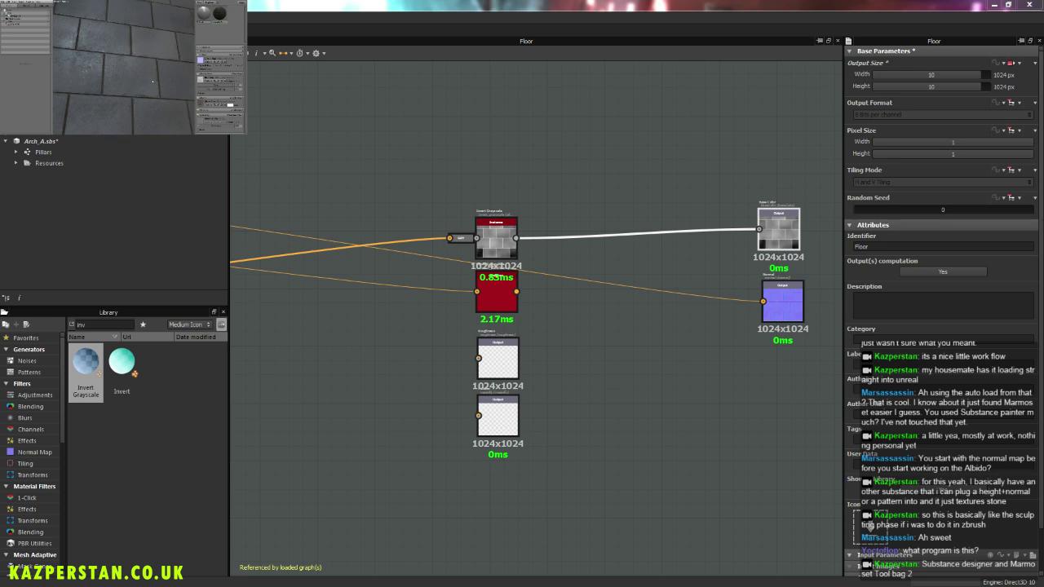
pyautogui.moveTo(359, 317)
pyautogui.mouseDown(button='middle')
pyautogui.moveTo(438, 337)
pyautogui.moveTo(443, 326)
pyautogui.moveTo(489, 333)
pyautogui.mouseUp(button='middle')
# Step: Move to the Edge Damage Width frame and select its Edge Select node (Level 0.48)
pyautogui.scroll(-4, 489, 334)
pyautogui.moveTo(359, 296); pyautogui.dragTo(686, 321, button='middle')
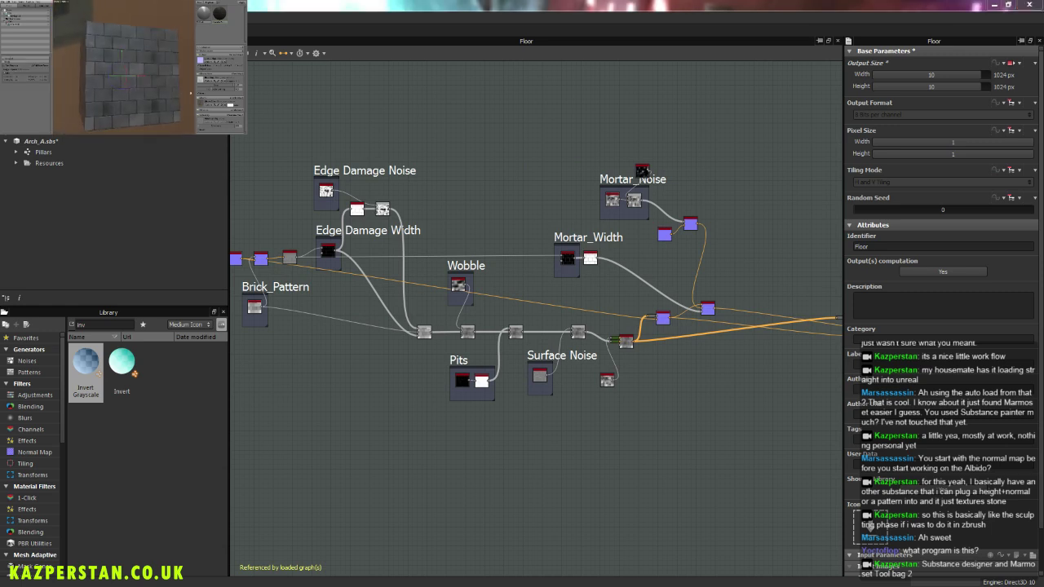
pyautogui.moveTo(343, 323); pyautogui.dragTo(508, 400, button='middle')
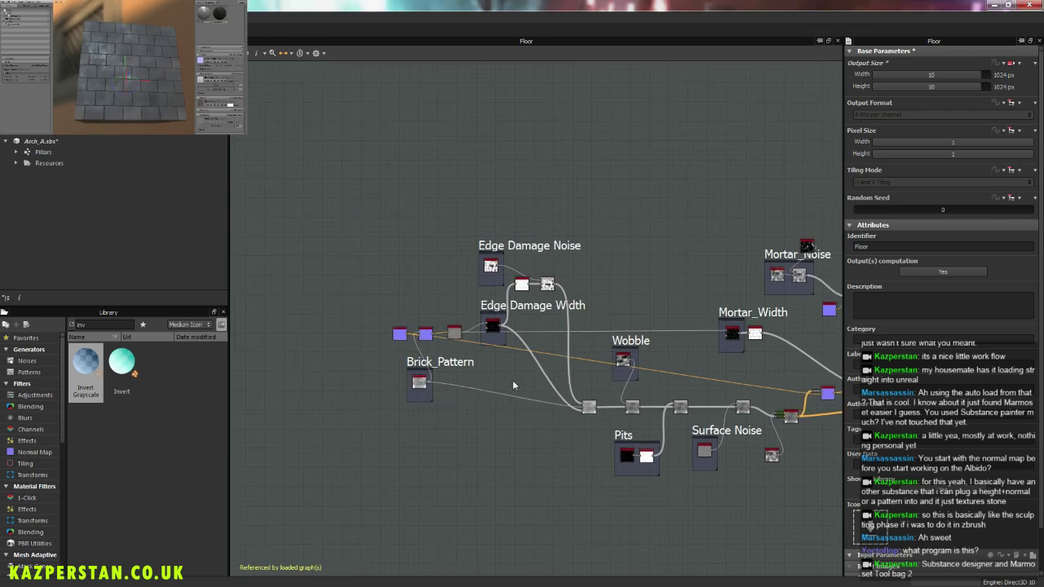
pyautogui.scroll(4, 493, 330)
pyautogui.scroll(4, 493, 331)
pyautogui.moveTo(494, 326); pyautogui.dragTo(515, 336, button='middle')
pyautogui.click(516, 336)
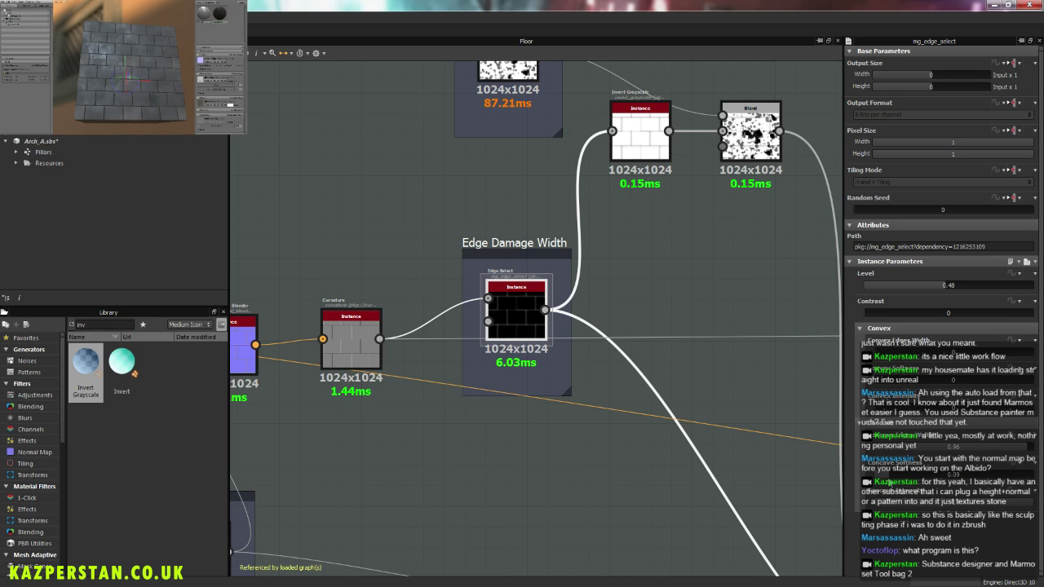
# Step: Lower one Edge Select value from 0.09 to 0.08 and the Convex value from 0.96 to 0.32
pyautogui.moveTo(889, 483); pyautogui.dragTo(880, 483)
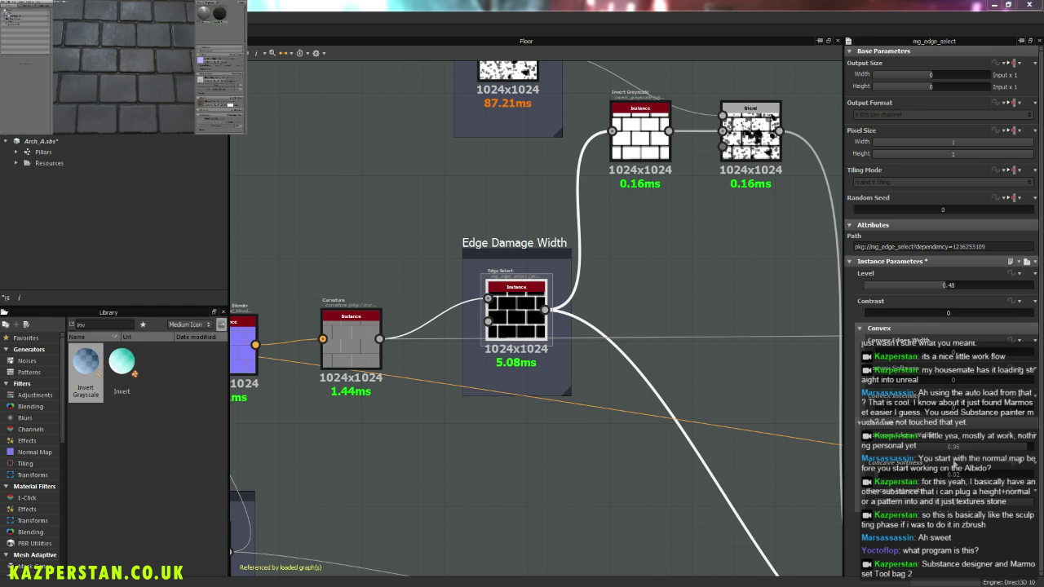
pyautogui.moveTo(954, 465); pyautogui.dragTo(927, 452)
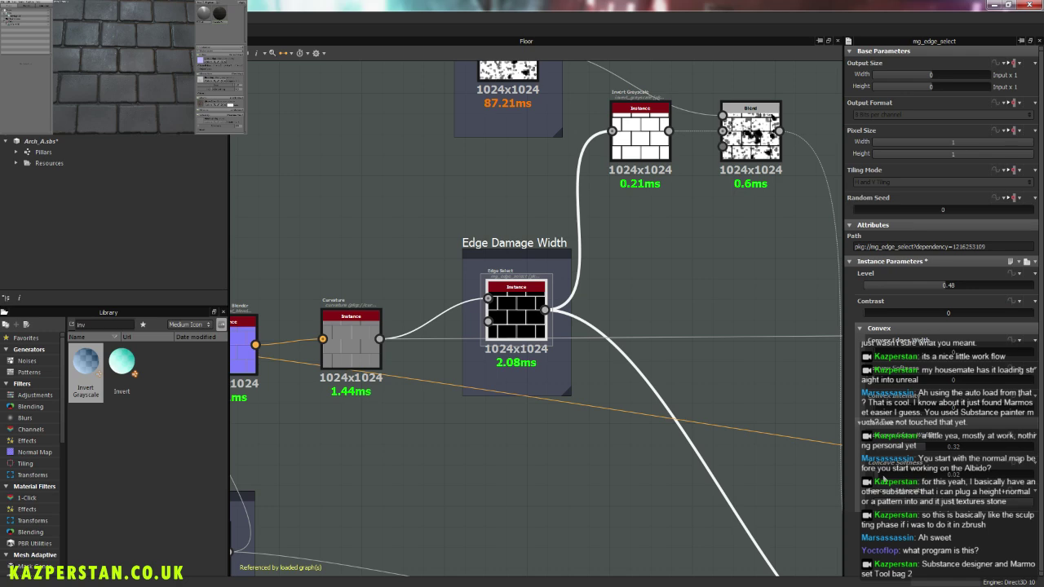
pyautogui.moveTo(690, 308); pyautogui.dragTo(624, 315, button='middle')
pyautogui.scroll(-2, 553, 351)
pyautogui.scroll(-2, 641, 359)
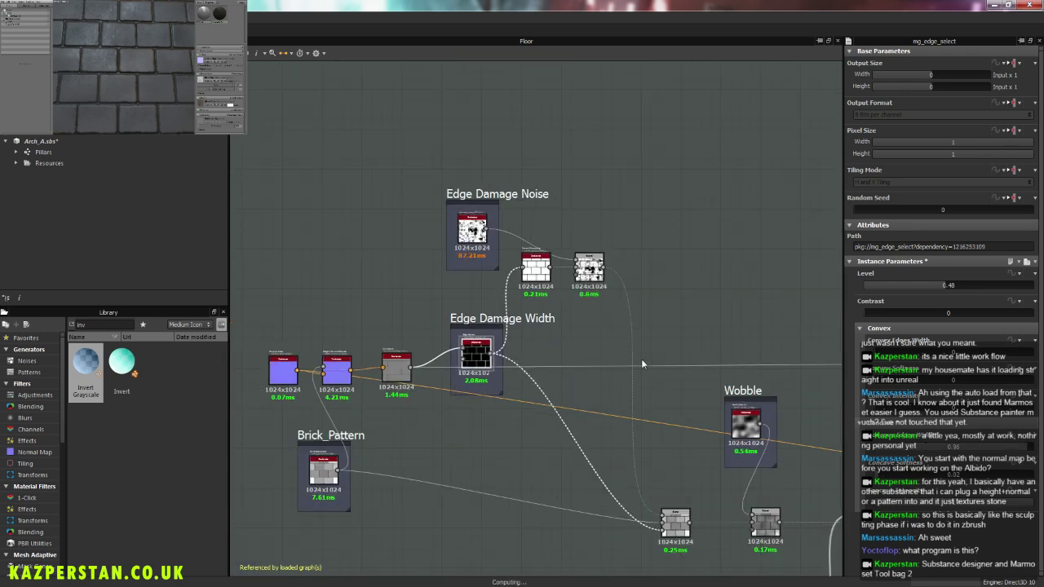
# Step: Pan over the Floor graph's output nodes, then open the Pillars graph in Arch_A.sbs
pyautogui.moveTo(752, 351); pyautogui.dragTo(556, 324, button='middle')
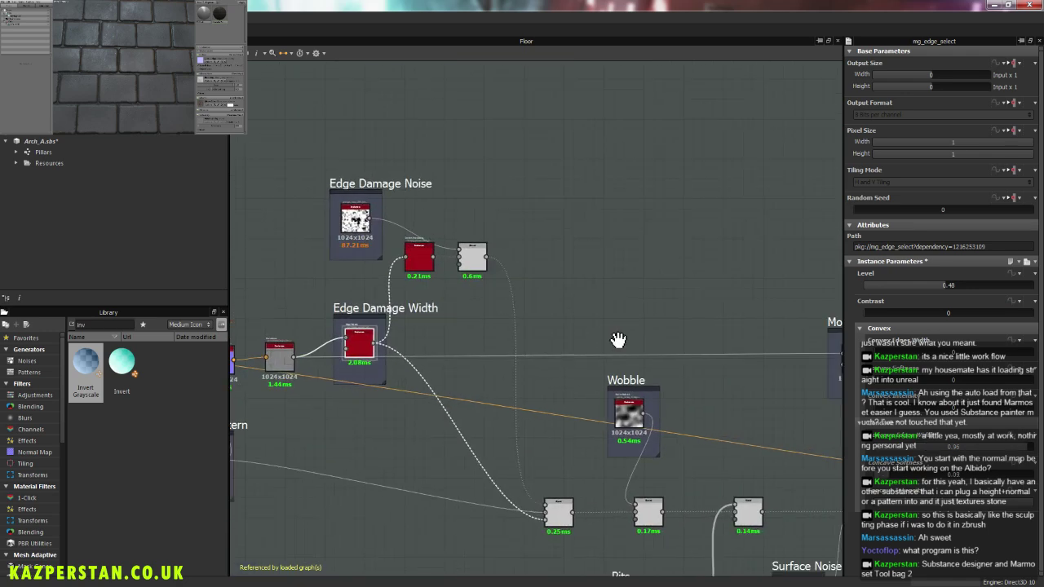
pyautogui.moveTo(697, 378); pyautogui.dragTo(522, 318, button='middle')
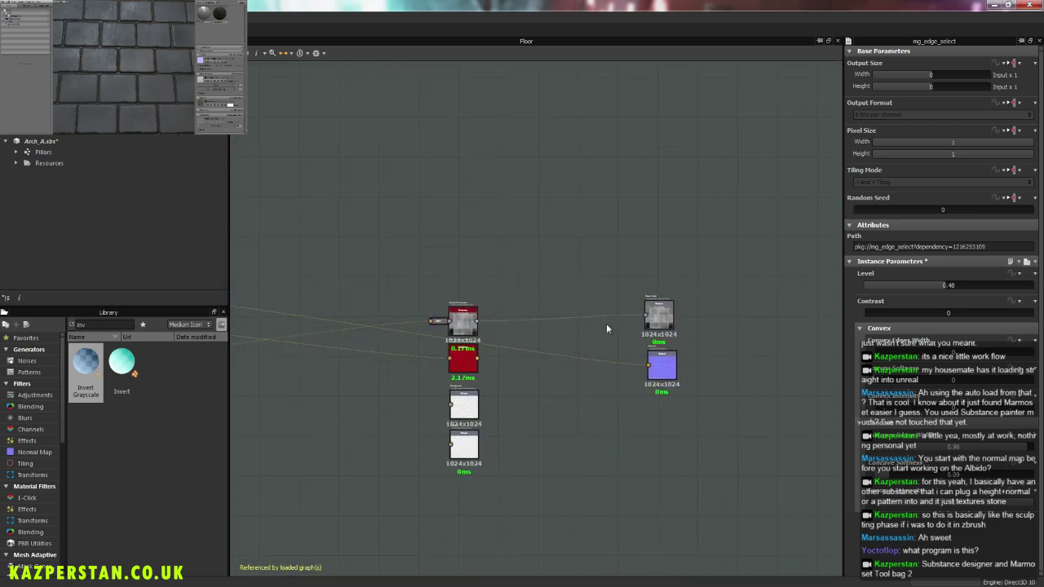
pyautogui.scroll(3, 670, 337)
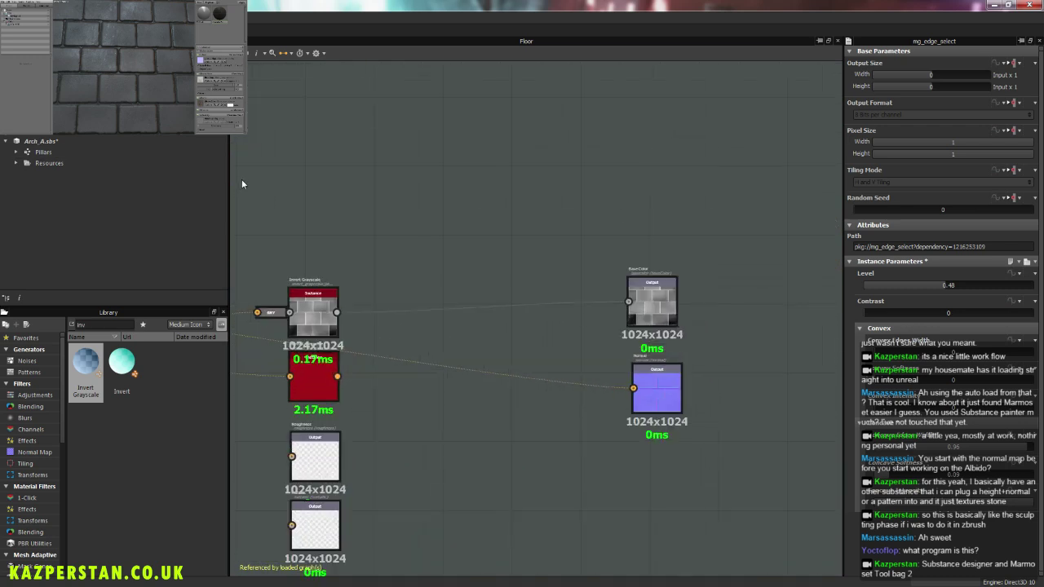
pyautogui.doubleClick(49, 152)
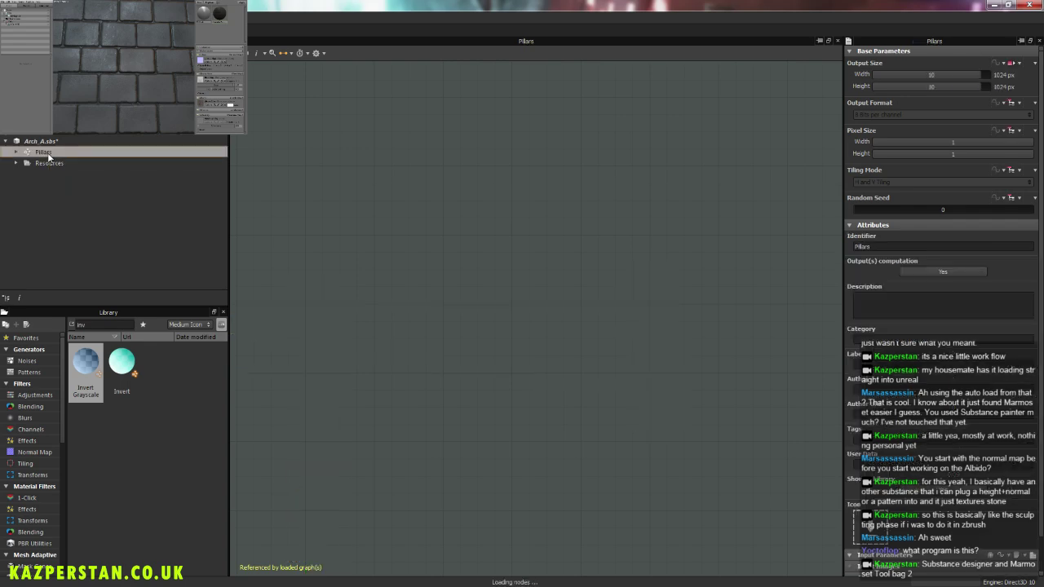
# Step: Bring the Normal, HeightMap and AO area into view and reposition the bottom Floor instance node
pyautogui.scroll(2, 597, 276)
pyautogui.scroll(2, 594, 277)
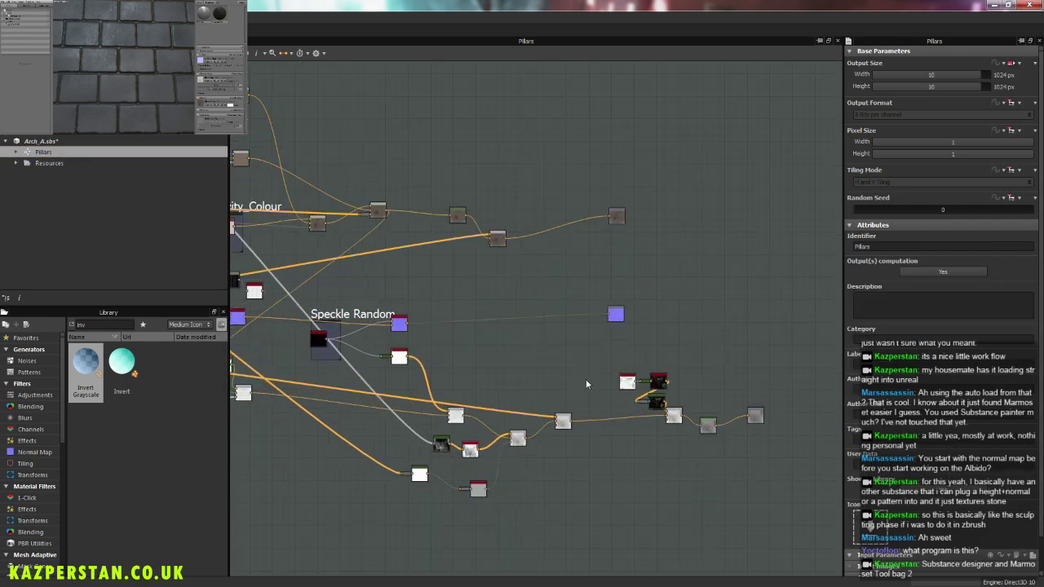
pyautogui.scroll(2, 587, 293)
pyautogui.scroll(-3, 506, 294)
pyautogui.scroll(-2, 354, 343)
pyautogui.scroll(3, 408, 318)
pyautogui.moveTo(408, 313)
pyautogui.mouseDown(button='middle')
pyautogui.moveTo(460, 317)
pyautogui.moveTo(445, 383)
pyautogui.mouseUp(button='middle')
pyautogui.scroll(2, 457, 385)
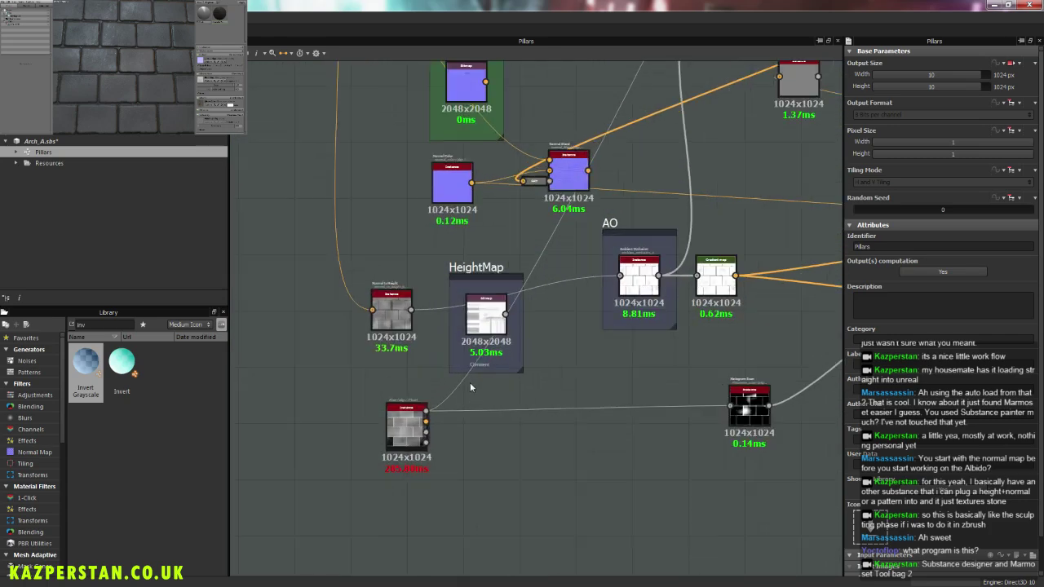
pyautogui.scroll(2, 408, 429)
pyautogui.moveTo(396, 441); pyautogui.dragTo(560, 439)
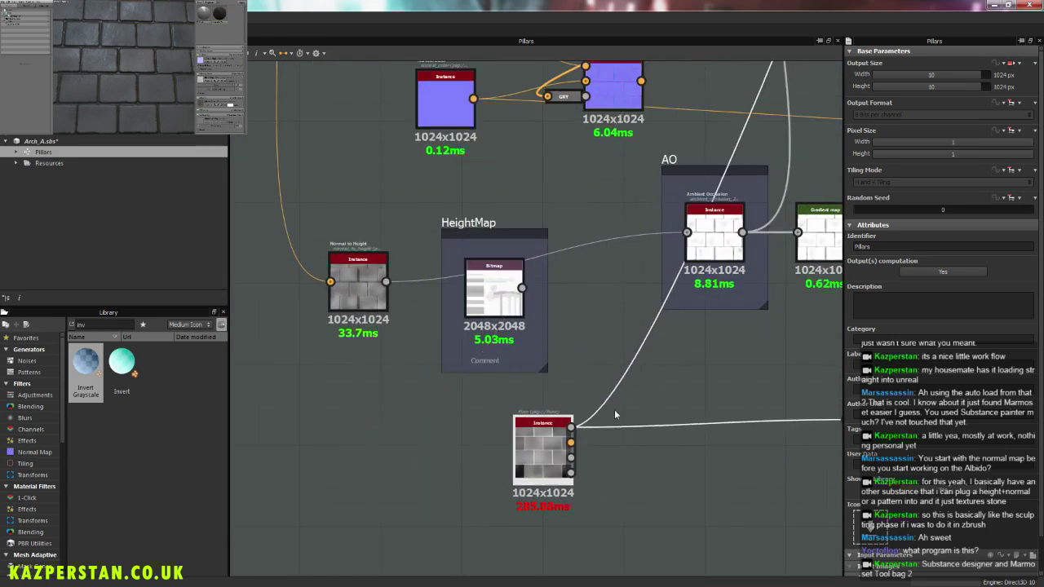
pyautogui.scroll(-2, 561, 439)
pyautogui.moveTo(561, 438); pyautogui.dragTo(371, 471, button='middle')
pyautogui.scroll(-1, 371, 471)
pyautogui.moveTo(329, 488); pyautogui.dragTo(322, 482)
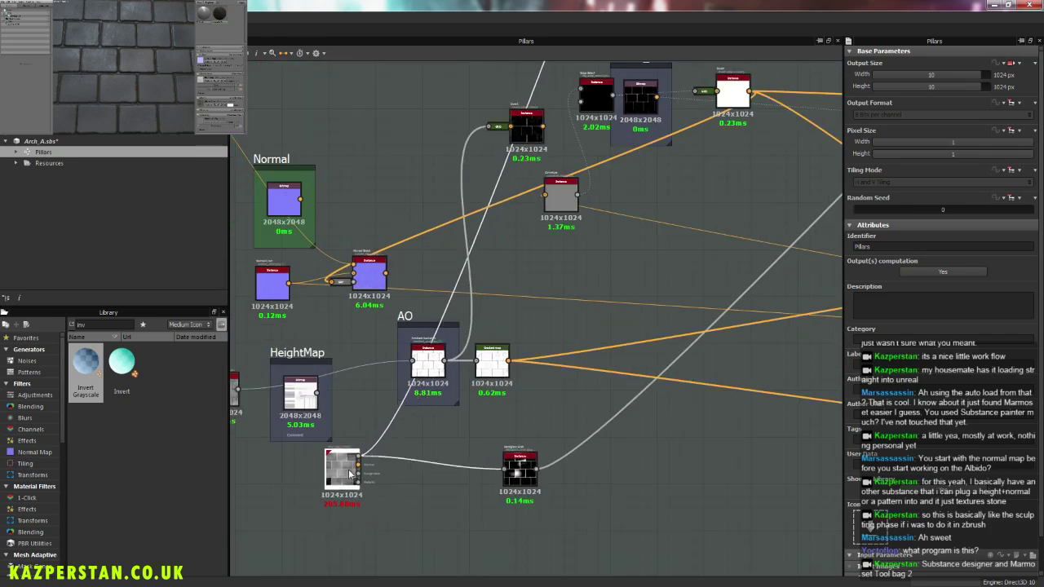
# Step: Wire the HeightMap output into the bottom Floor instance node and a colour Blend input
pyautogui.moveTo(318, 397); pyautogui.dragTo(504, 469)
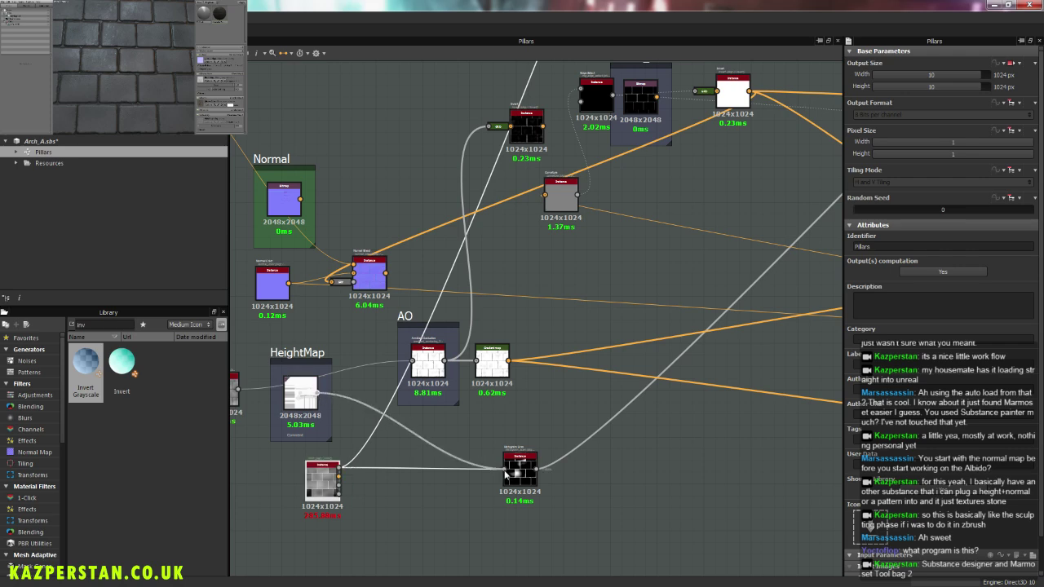
pyautogui.moveTo(322, 394); pyautogui.dragTo(488, 193)
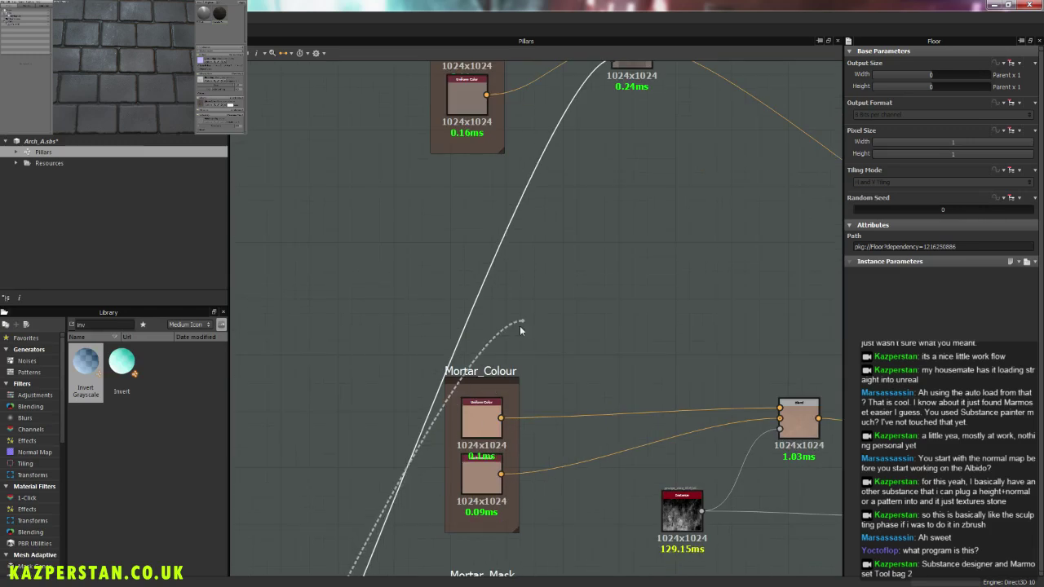
pyautogui.moveTo(488, 193); pyautogui.dragTo(587, 130)
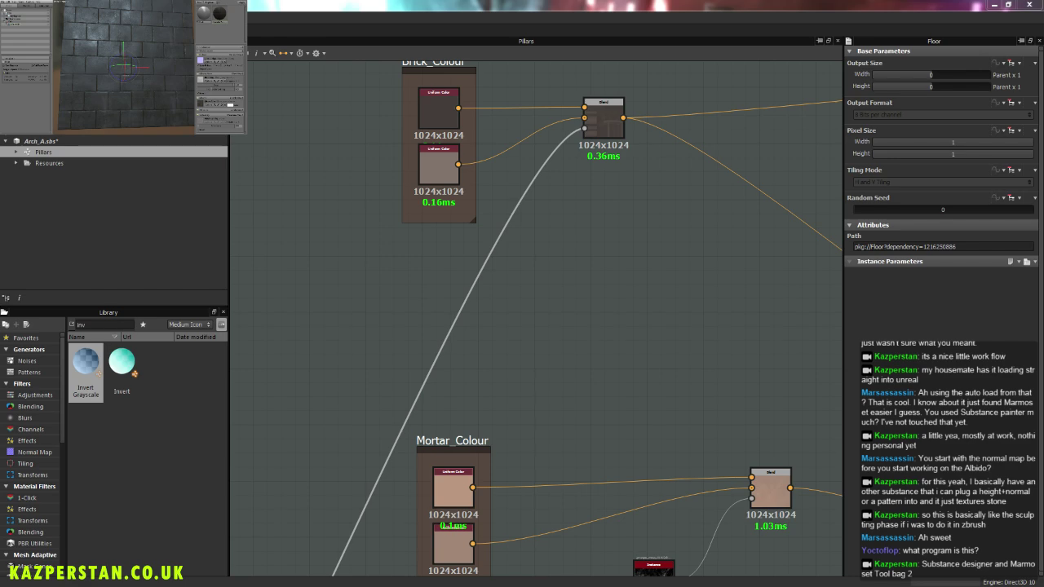
# Step: Switch back to the Floor graph and zoom in on its nodes
pyautogui.scroll(-3, 525, 227)
pyautogui.scroll(-3, 479, 254)
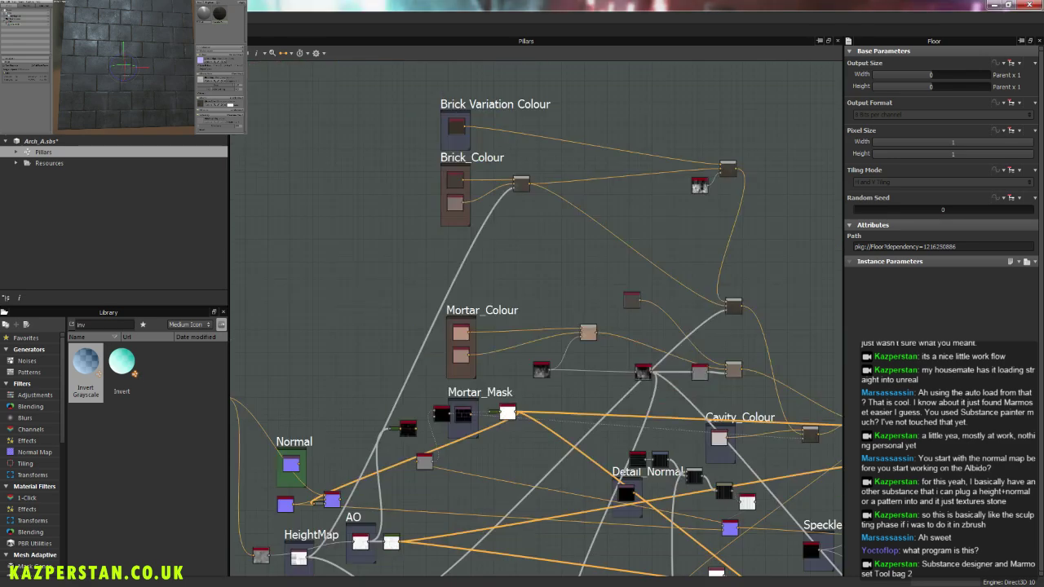
pyautogui.doubleClick(49, 129)
pyautogui.moveTo(585, 460); pyautogui.dragTo(414, 432, button='middle')
pyautogui.scroll(3, 507, 406)
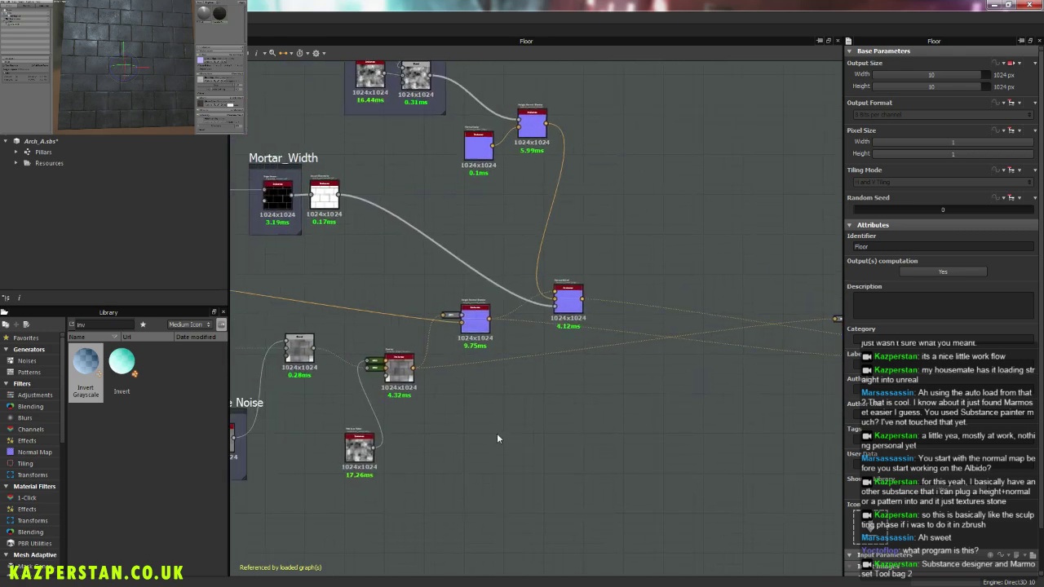
# Step: Inspect the overlay, Invert Grayscale and edge damage Blend nodes, finding the Blend beside Wobble at opacity 0.31
pyautogui.moveTo(473, 403)
pyautogui.mouseDown(button='middle')
pyautogui.moveTo(706, 427)
pyautogui.moveTo(432, 399)
pyautogui.mouseUp(button='middle')
pyautogui.scroll(1, 577, 381)
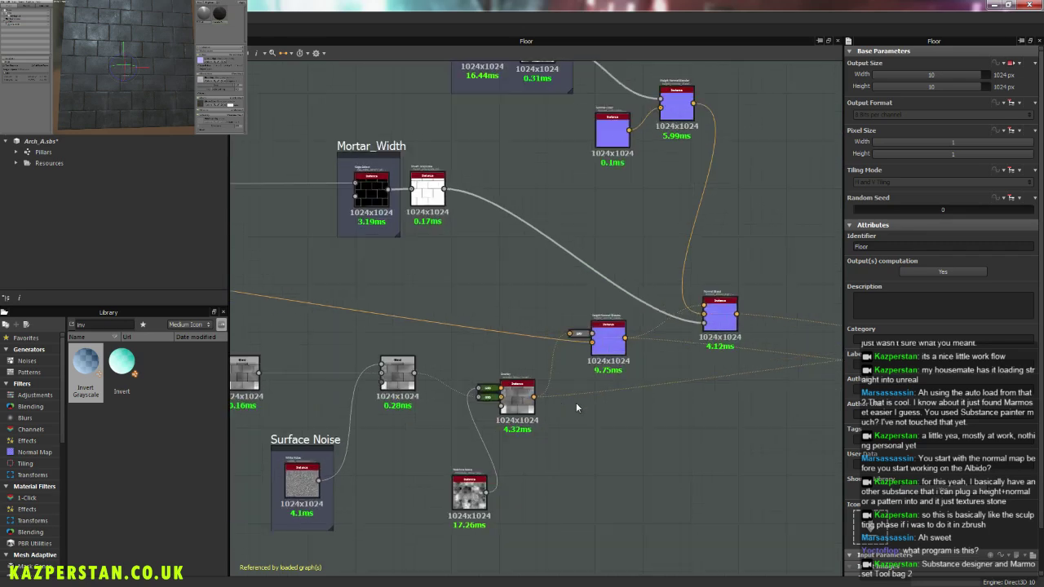
pyautogui.click(516, 401)
pyautogui.moveTo(517, 402)
pyautogui.mouseDown(button='middle')
pyautogui.moveTo(547, 367)
pyautogui.moveTo(401, 345)
pyautogui.moveTo(582, 332)
pyautogui.moveTo(549, 345)
pyautogui.moveTo(527, 397)
pyautogui.mouseUp(button='middle')
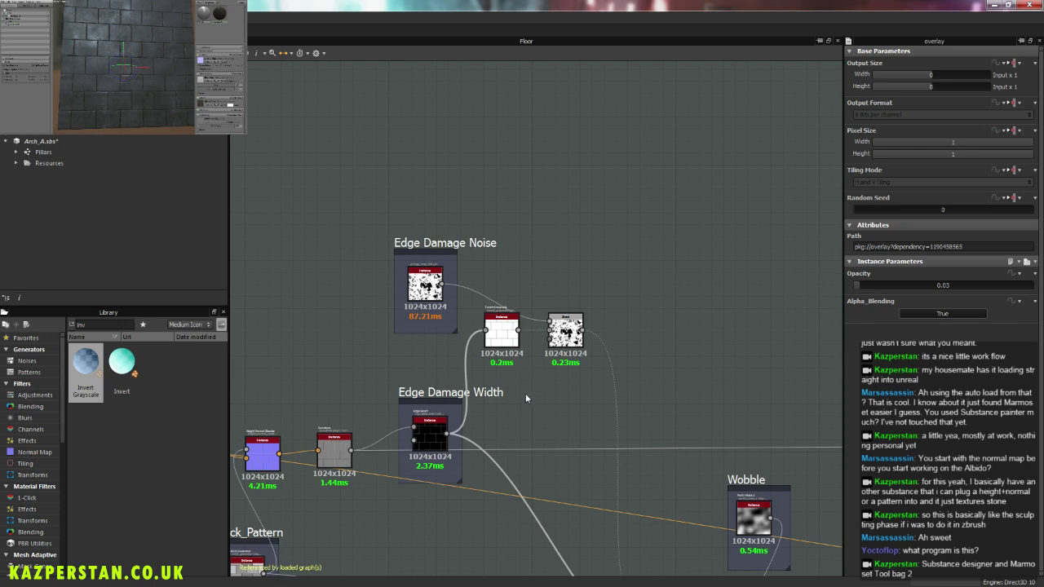
pyautogui.scroll(2, 527, 396)
pyautogui.click(488, 307)
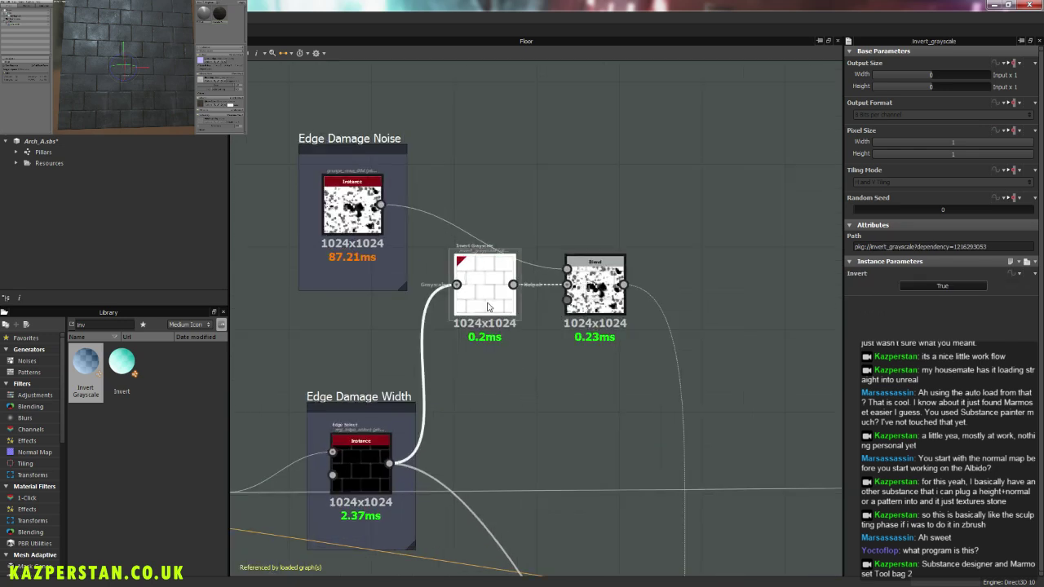
pyautogui.click(617, 286)
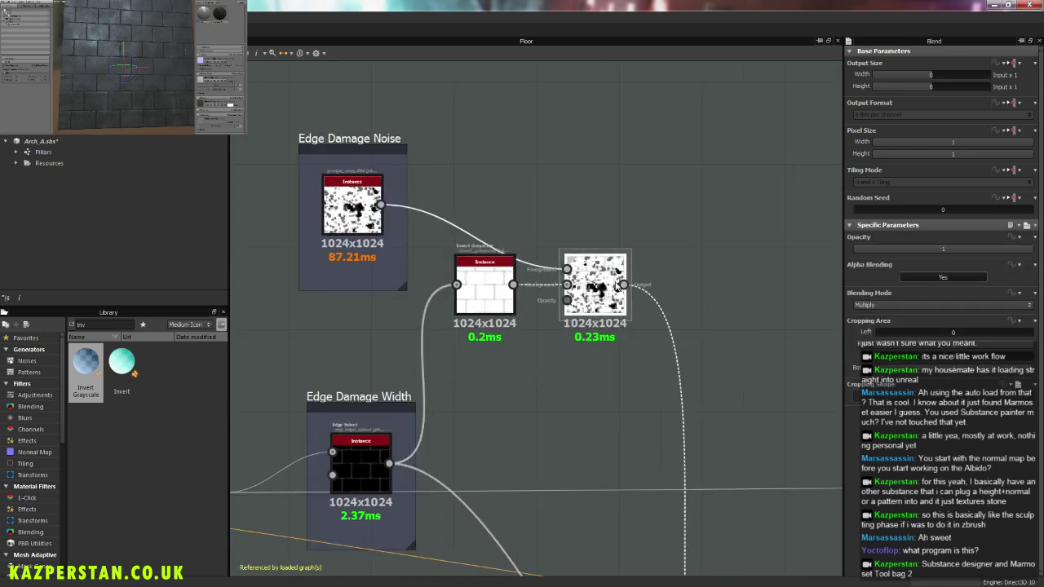
pyautogui.moveTo(699, 454); pyautogui.dragTo(634, 264, button='middle')
pyautogui.click(663, 412)
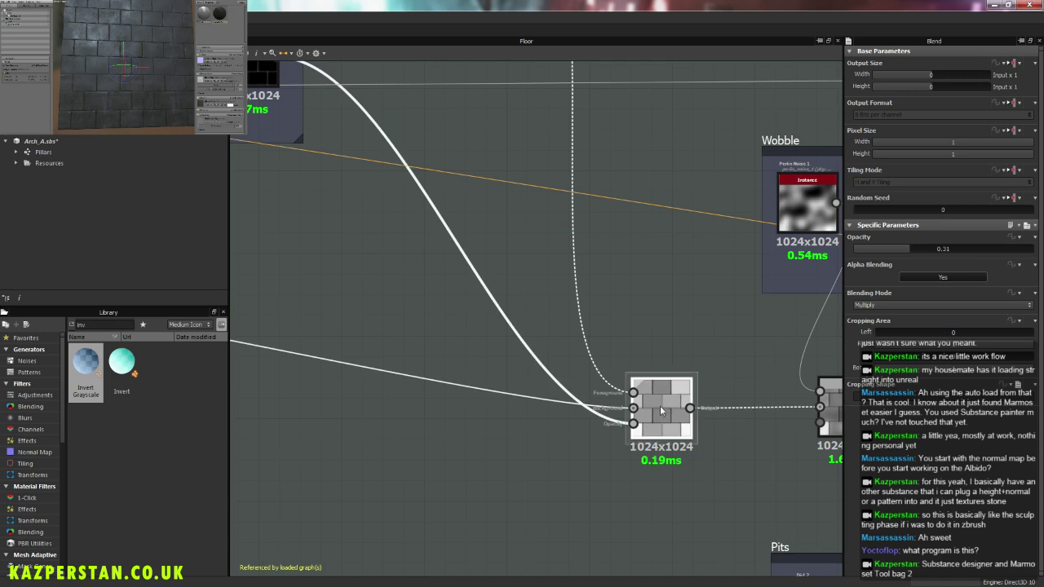
# Step: Raise that Blend's opacity from 0.31 to about 0.73
pyautogui.moveTo(910, 254); pyautogui.dragTo(989, 253)
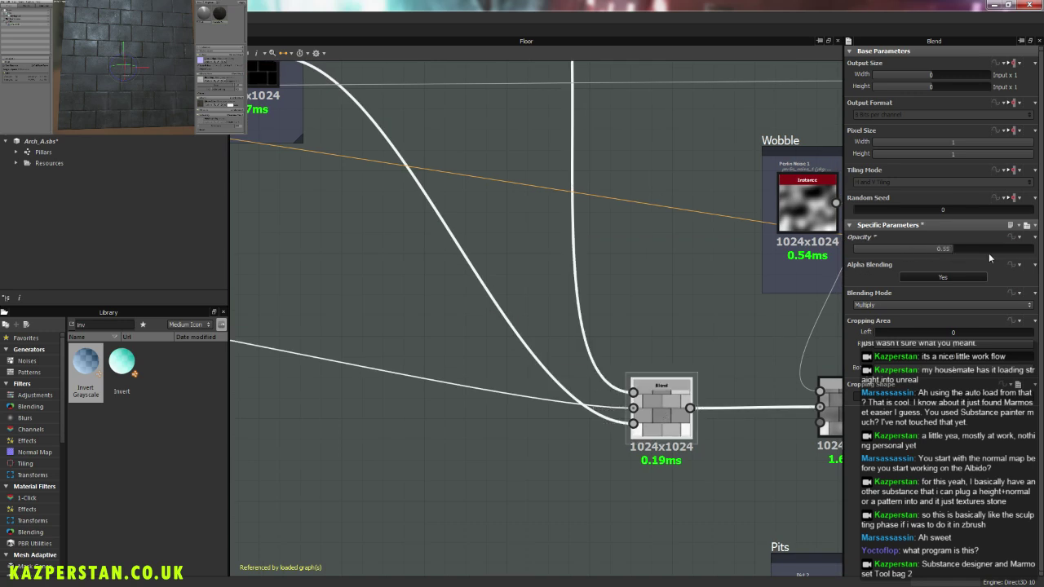
pyautogui.moveTo(509, 203); pyautogui.dragTo(685, 435, button='middle')
pyautogui.moveTo(364, 137)
pyautogui.mouseDown(button='middle')
pyautogui.moveTo(481, 198)
pyautogui.moveTo(455, 359)
pyautogui.moveTo(433, 369)
pyautogui.mouseUp(button='middle')
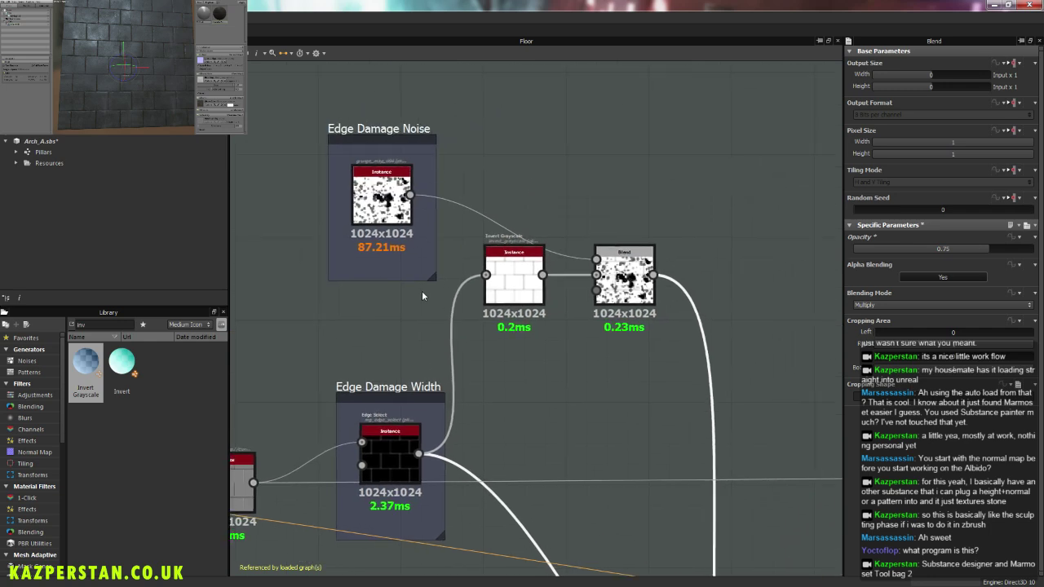
pyautogui.moveTo(623, 393); pyautogui.dragTo(594, 394, button='middle')
pyautogui.hotkey('ctrl', 'z')
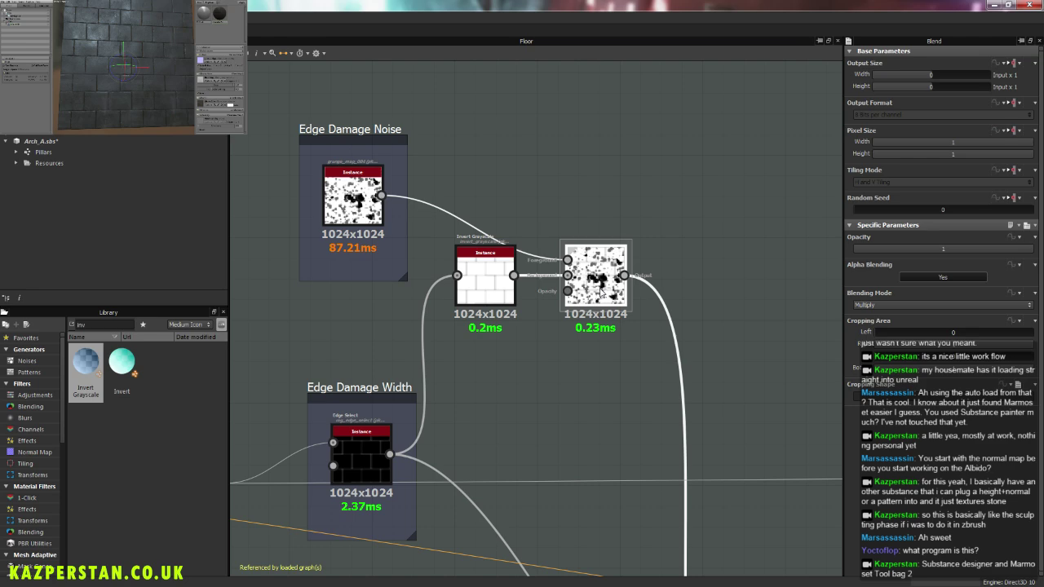
# Step: Review the Edge Damage Noise grunge settings and pan across the floor graph
pyautogui.click(355, 210)
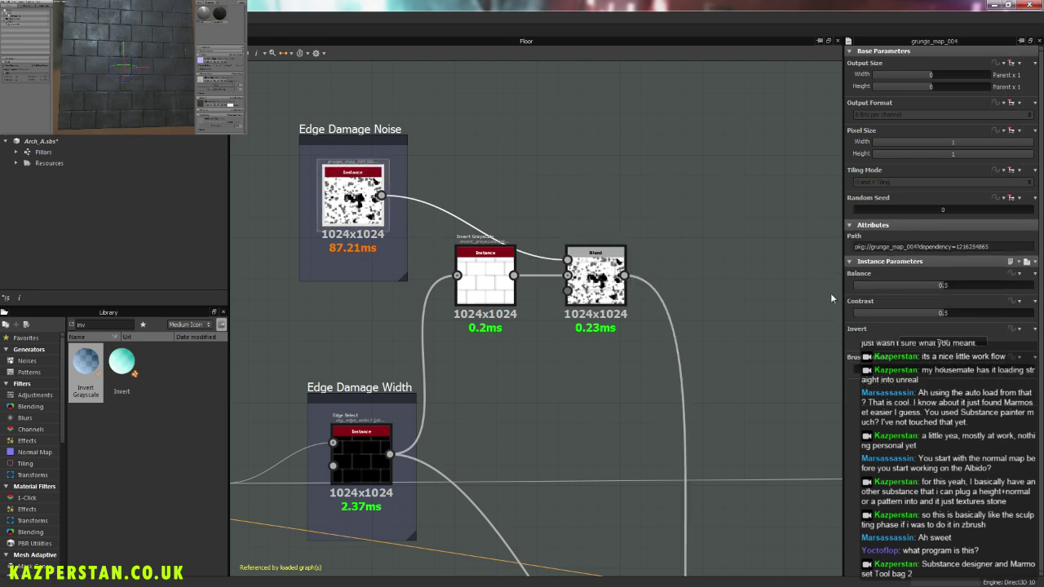
pyautogui.scroll(-2, 582, 286)
pyautogui.scroll(-2, 567, 379)
pyautogui.moveTo(566, 374)
pyautogui.mouseDown(button='middle')
pyautogui.moveTo(468, 361)
pyautogui.moveTo(617, 385)
pyautogui.moveTo(623, 396)
pyautogui.moveTo(462, 353)
pyautogui.mouseUp(button='middle')
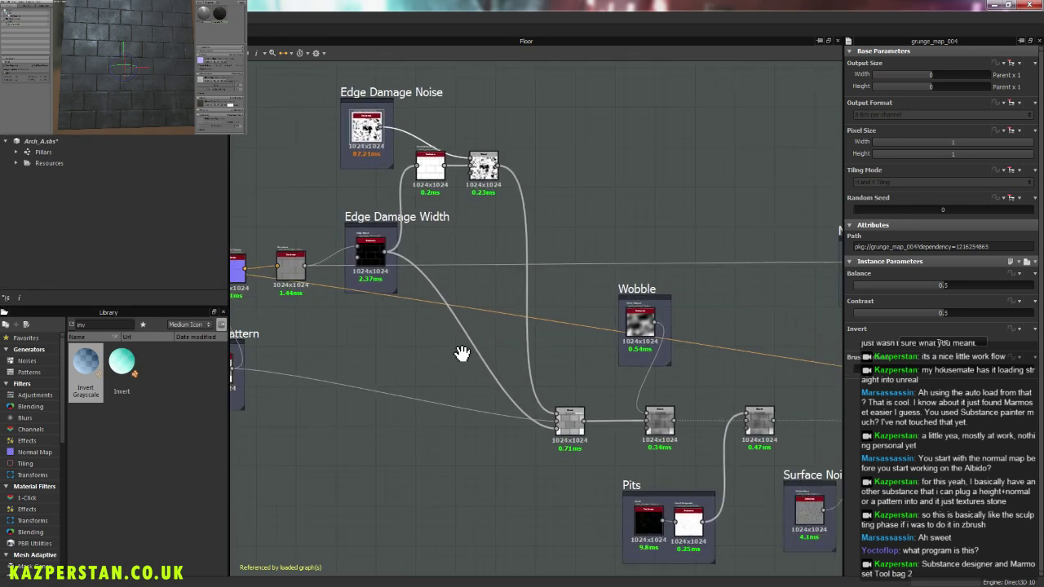
# Step: Raise the edge-damage Blend's opacity to 0.9, then survey the Wobble, Pits and Surface Noise nodes
pyautogui.click(579, 422)
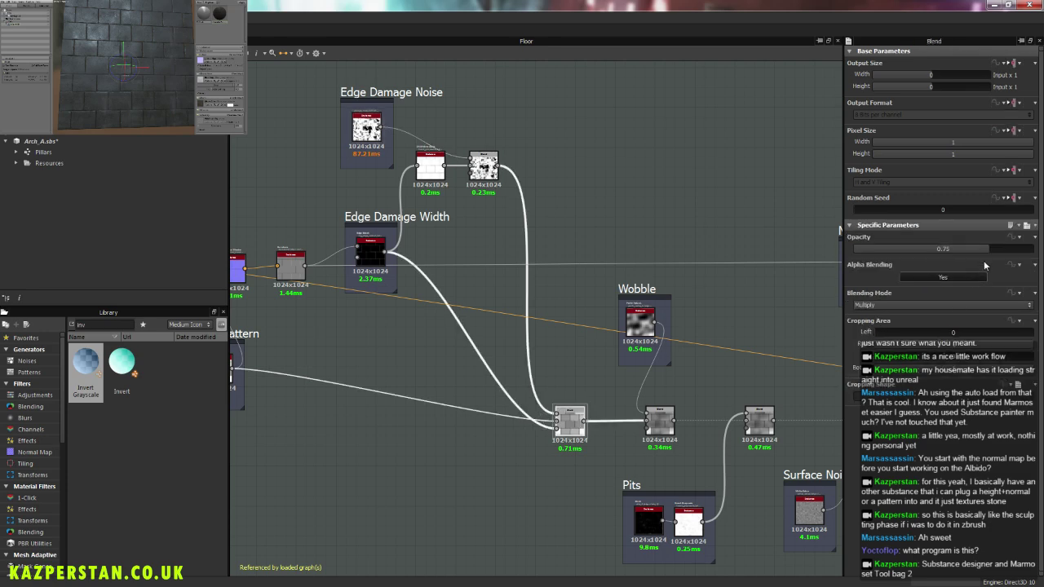
pyautogui.moveTo(986, 249); pyautogui.dragTo(1016, 248)
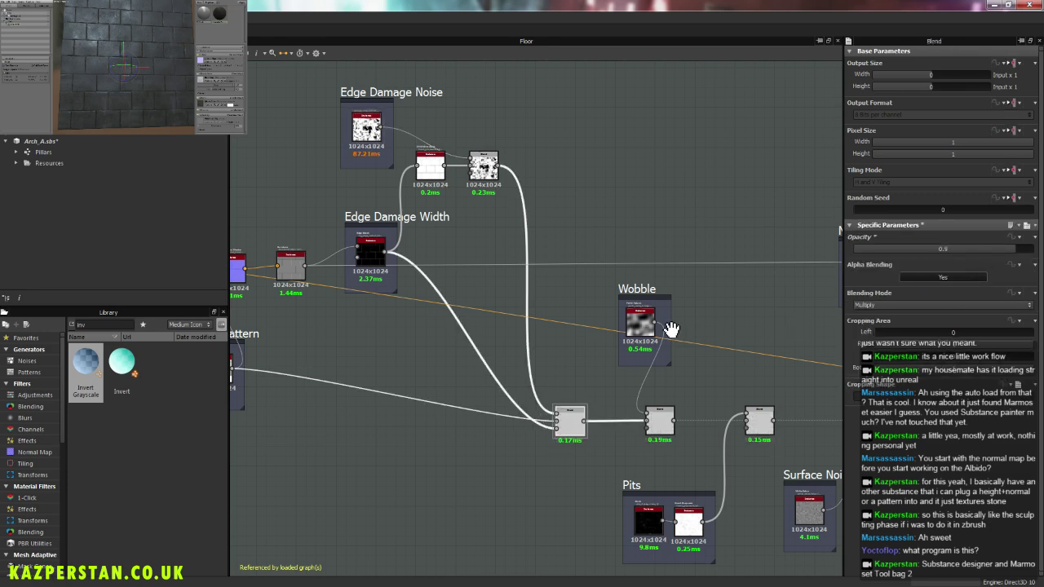
pyautogui.moveTo(810, 343); pyautogui.dragTo(490, 326, button='middle')
pyautogui.moveTo(764, 392)
pyautogui.mouseDown(button='middle')
pyautogui.moveTo(612, 367)
pyautogui.moveTo(646, 364)
pyautogui.moveTo(476, 361)
pyautogui.moveTo(596, 334)
pyautogui.mouseUp(button='middle')
pyautogui.moveTo(454, 361); pyautogui.dragTo(489, 361, button='middle')
pyautogui.moveTo(374, 369)
pyautogui.mouseDown(button='middle')
pyautogui.moveTo(517, 366)
pyautogui.moveTo(720, 387)
pyautogui.moveTo(838, 420)
pyautogui.mouseUp(button='middle')
pyautogui.moveTo(683, 359); pyautogui.dragTo(659, 366, button='middle')
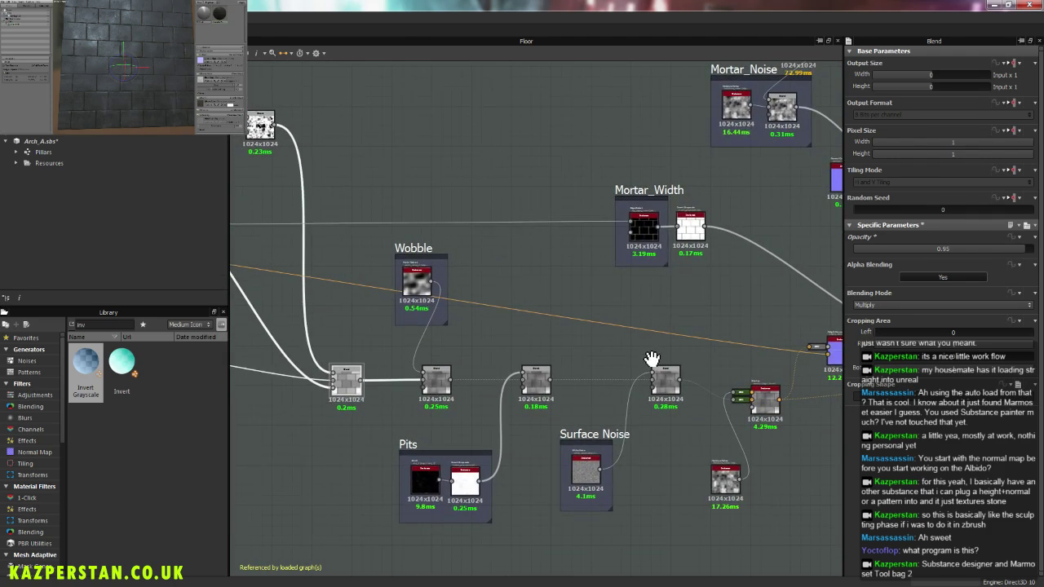
pyautogui.moveTo(575, 353); pyautogui.dragTo(504, 400, button='middle')
pyautogui.scroll(1, 562, 381)
# Step: Set the Edge Damage Noise grunge_map_004 Contrast to 0.69
pyautogui.click(570, 374)
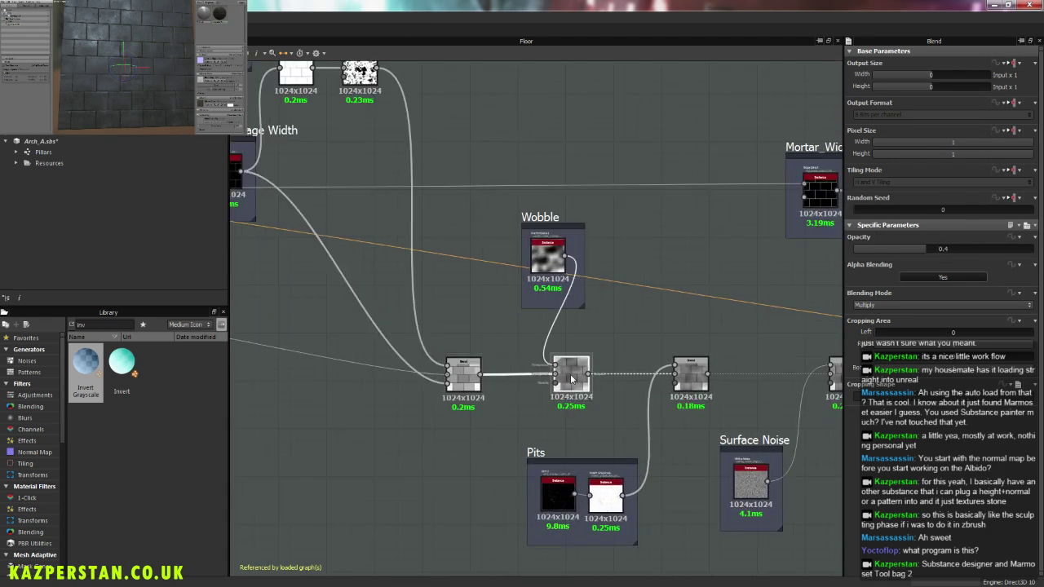
pyautogui.click(685, 369)
pyautogui.moveTo(458, 312)
pyautogui.mouseDown(button='middle')
pyautogui.moveTo(517, 389)
pyautogui.moveTo(603, 447)
pyautogui.mouseUp(button='middle')
pyautogui.click(506, 206)
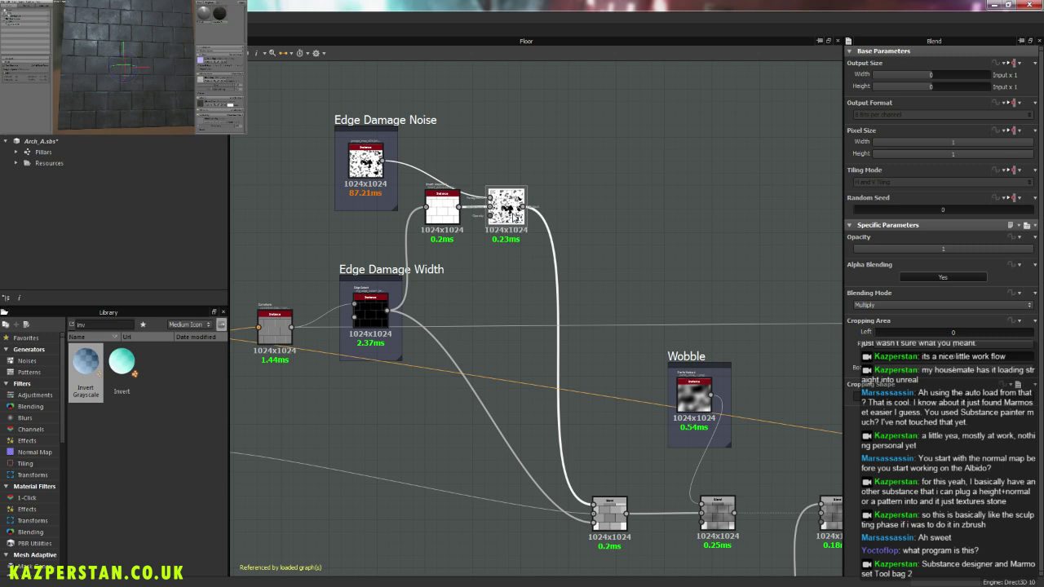
pyautogui.click(363, 164)
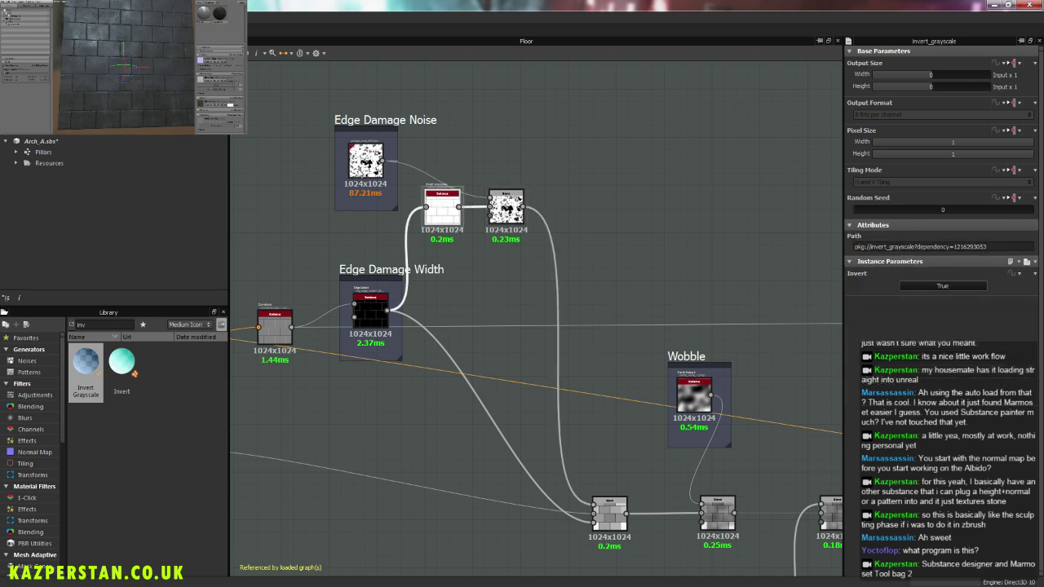
pyautogui.click(977, 311)
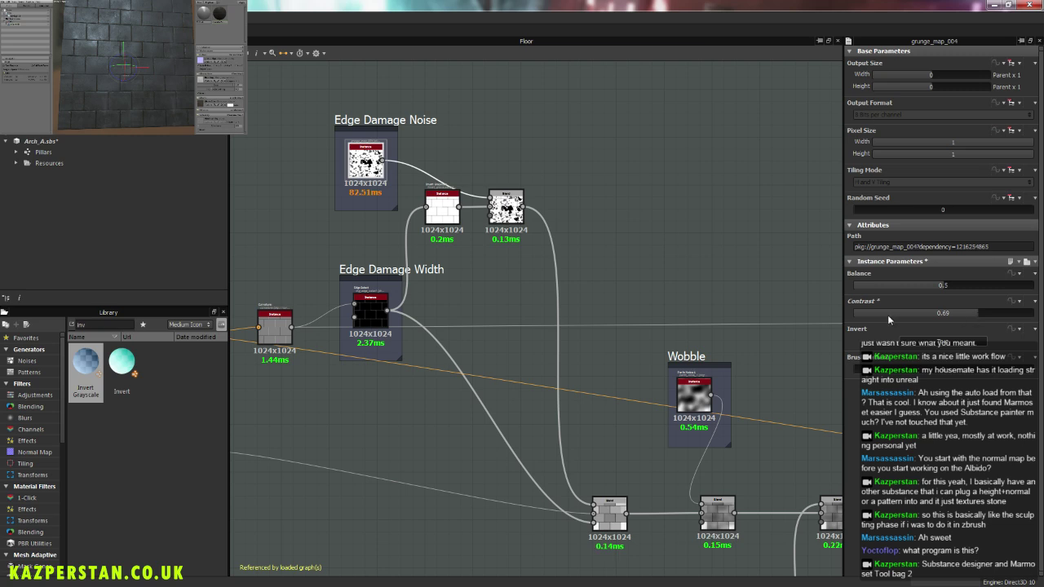
# Step: Try opacity 0.17 on the Blend after the Invert Grayscale, then revert it to 1
pyautogui.moveTo(611, 518); pyautogui.dragTo(595, 497, button='middle')
pyautogui.click(592, 495)
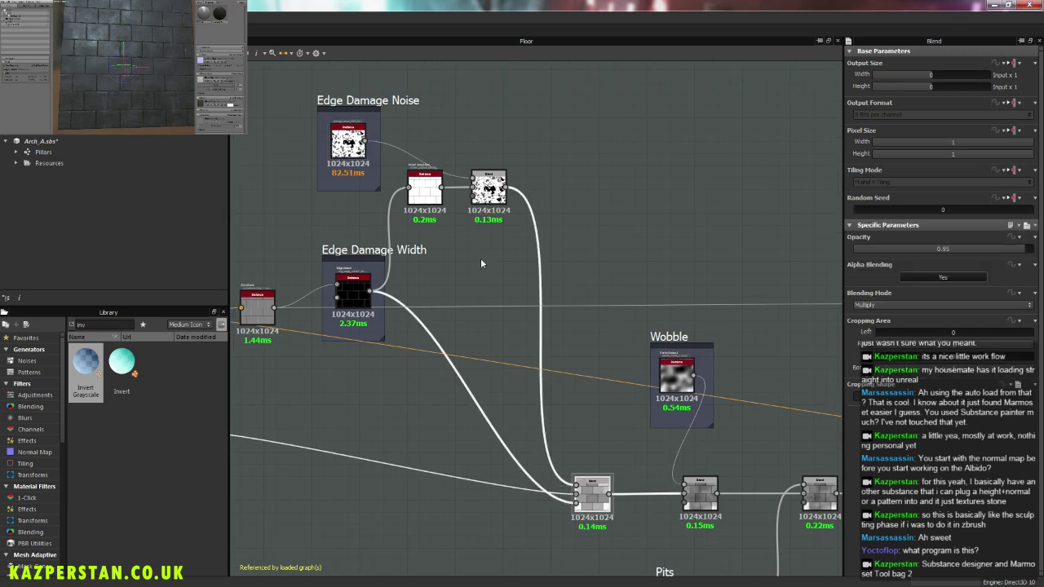
pyautogui.click(488, 188)
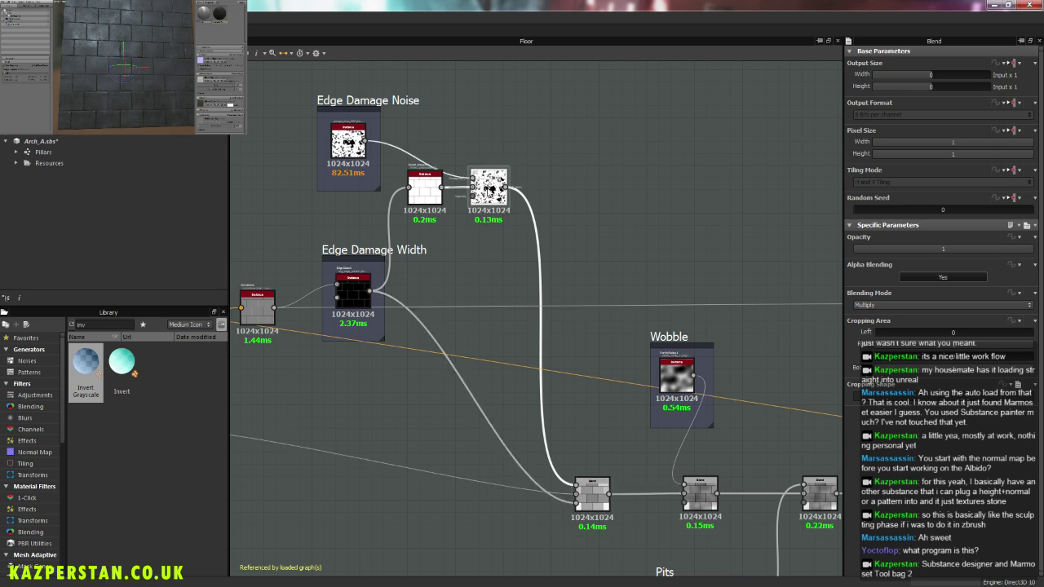
pyautogui.click(884, 249)
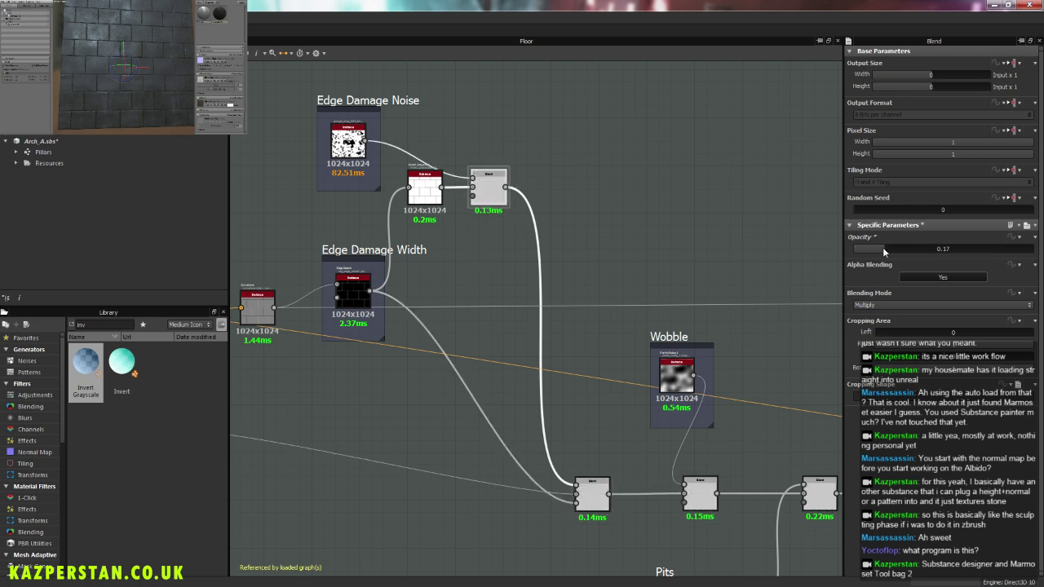
pyautogui.hotkey('ctrl', 'z')
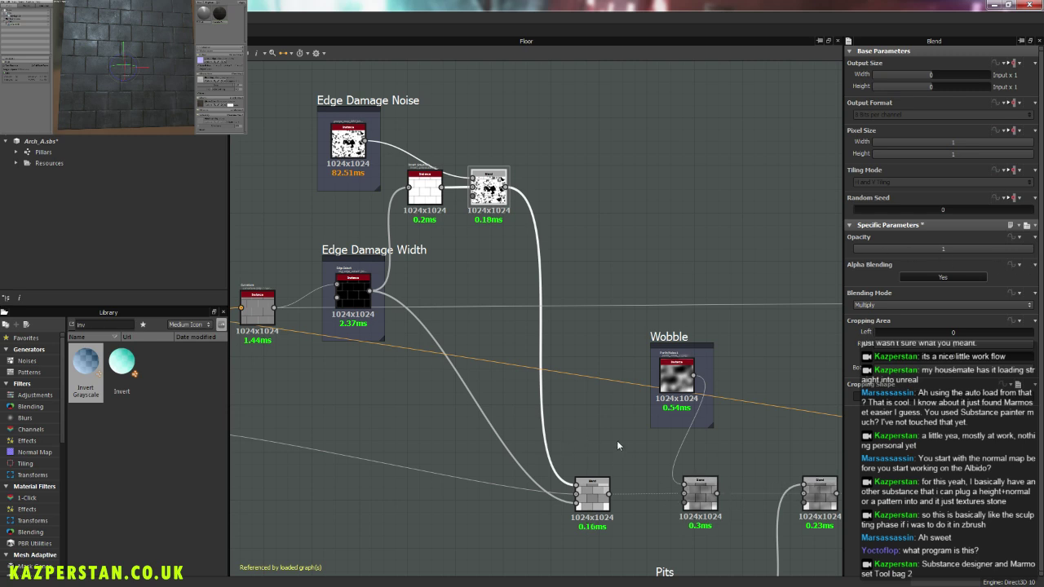
pyautogui.moveTo(659, 460)
pyautogui.mouseDown(button='middle')
pyautogui.moveTo(694, 464)
pyautogui.moveTo(697, 478)
pyautogui.mouseUp(button='middle')
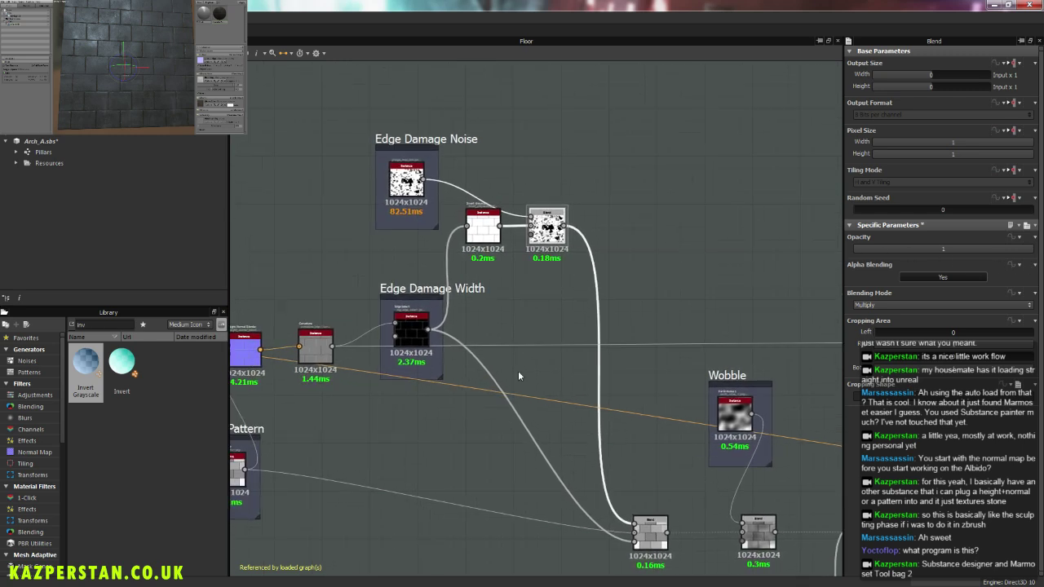
pyautogui.click(408, 340)
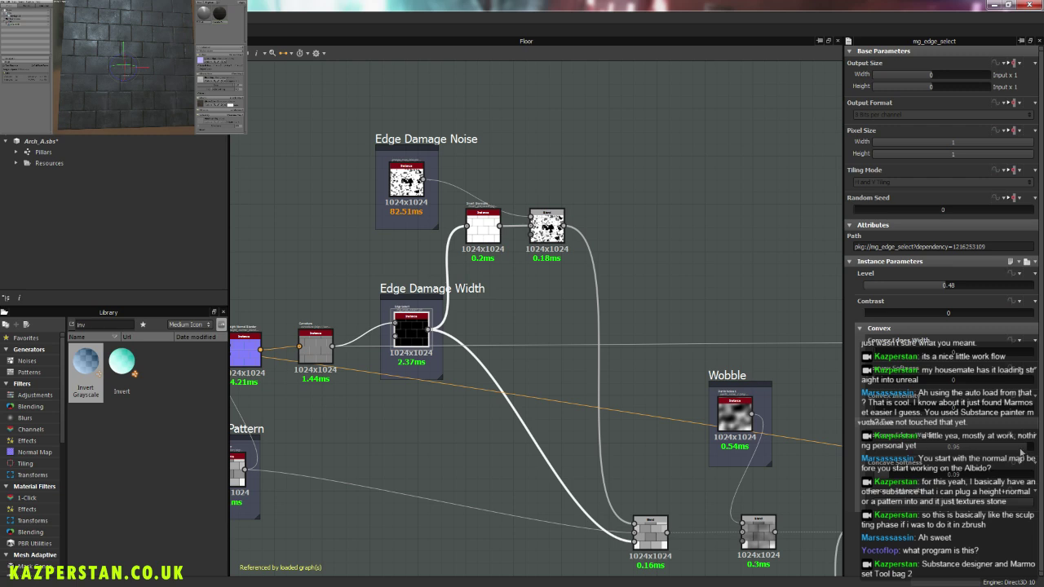
# Step: Lower the concave softness to 0.03 and reduce an edge width value from 0.96 to about 0.62
pyautogui.click(886, 481)
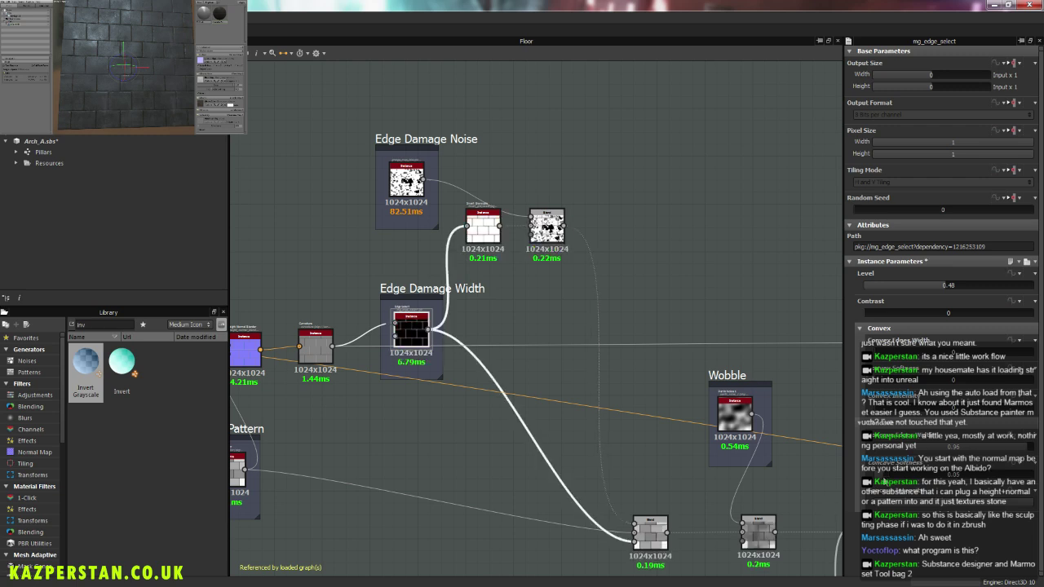
pyautogui.click(881, 482)
pyautogui.click(881, 482)
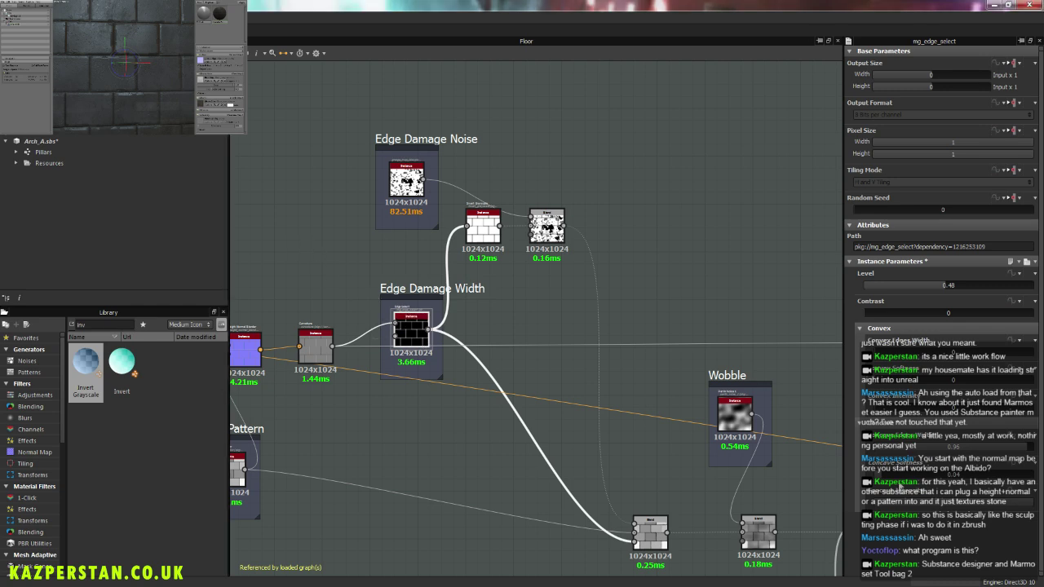
pyautogui.click(880, 482)
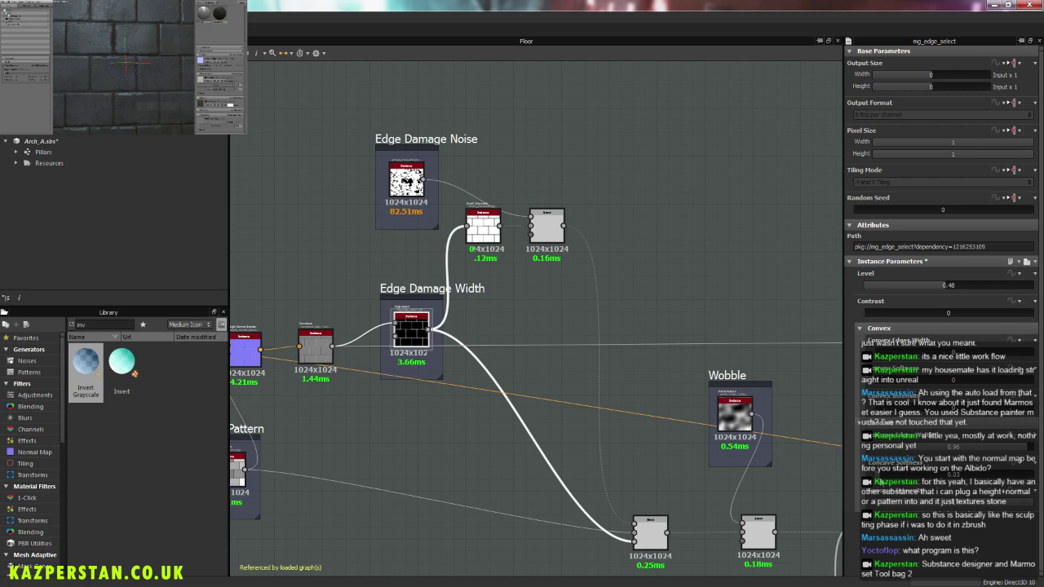
pyautogui.moveTo(1023, 450); pyautogui.dragTo(983, 455)
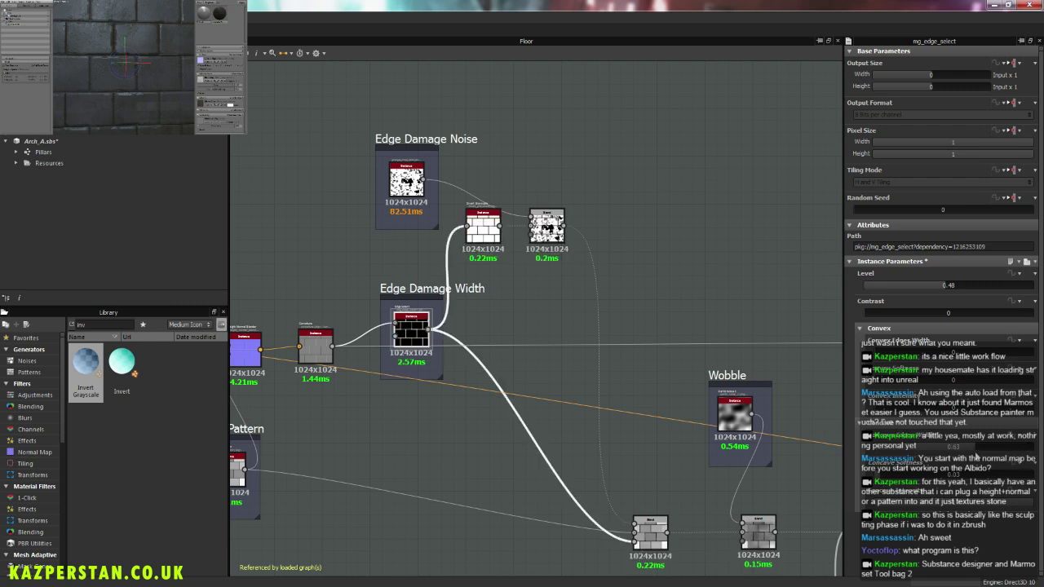
pyautogui.moveTo(976, 456); pyautogui.dragTo(957, 459)
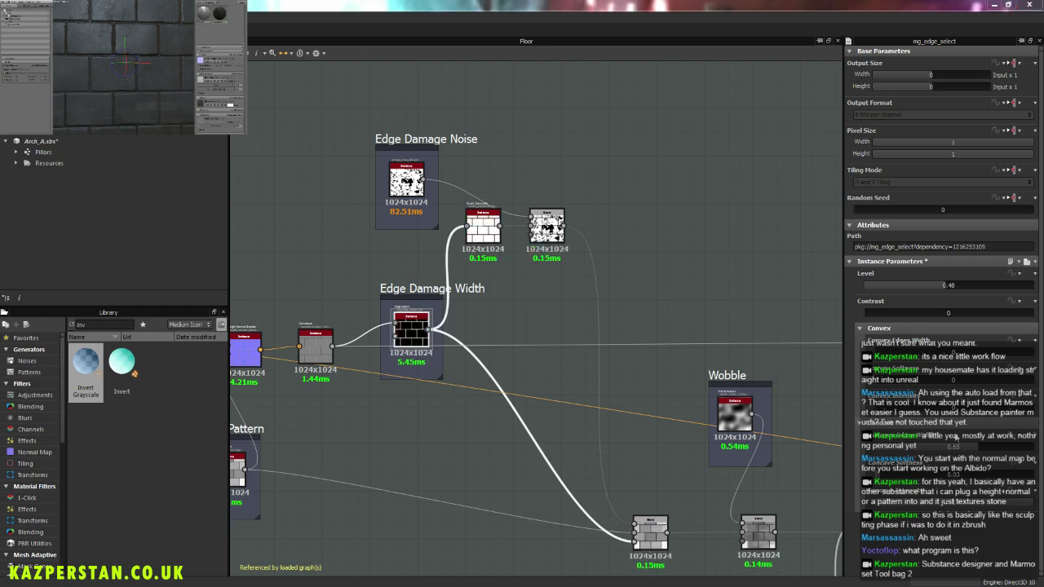
pyautogui.moveTo(969, 455)
pyautogui.mouseDown()
pyautogui.moveTo(915, 459)
pyautogui.moveTo(928, 460)
pyautogui.mouseUp()
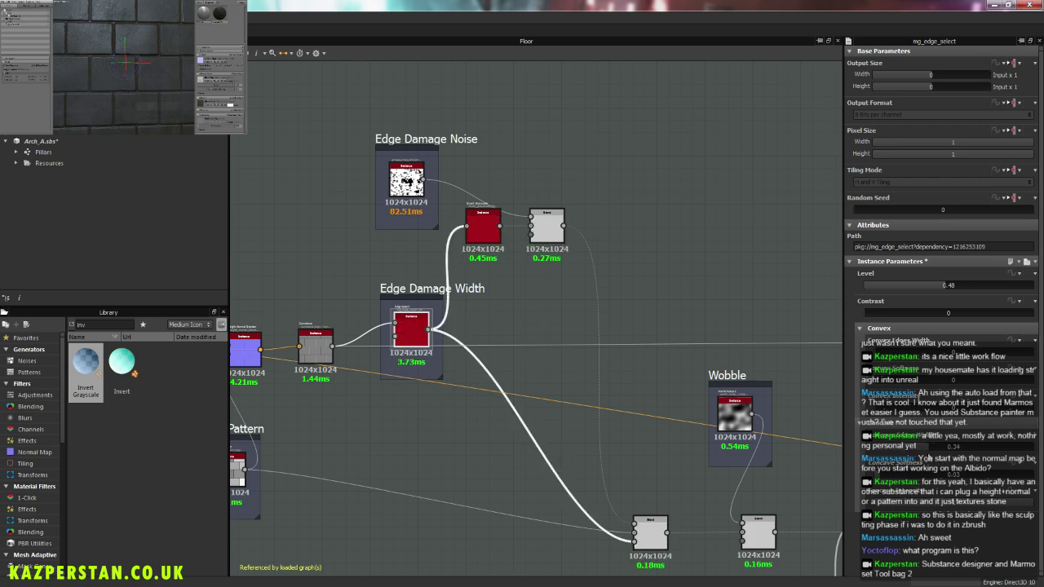
# Step: Enter 0.01 for one convex value and bring the Convex setting to about 0.25
pyautogui.write('0.01')
pyautogui.press('Return')
pyautogui.moveTo(929, 456); pyautogui.dragTo(912, 453)
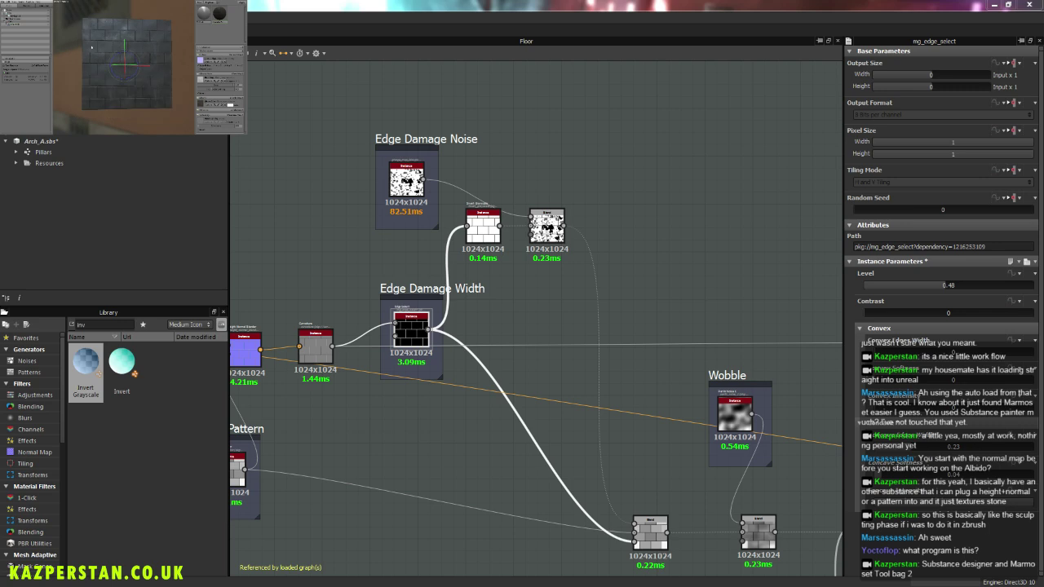
pyautogui.click(888, 483)
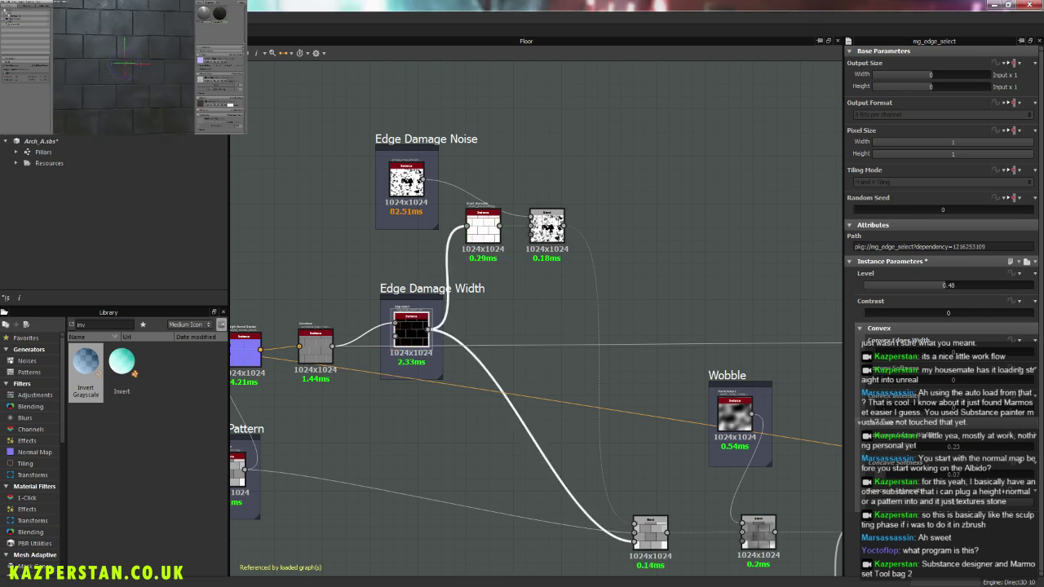
pyautogui.moveTo(152, 48); pyautogui.dragTo(129, 45)
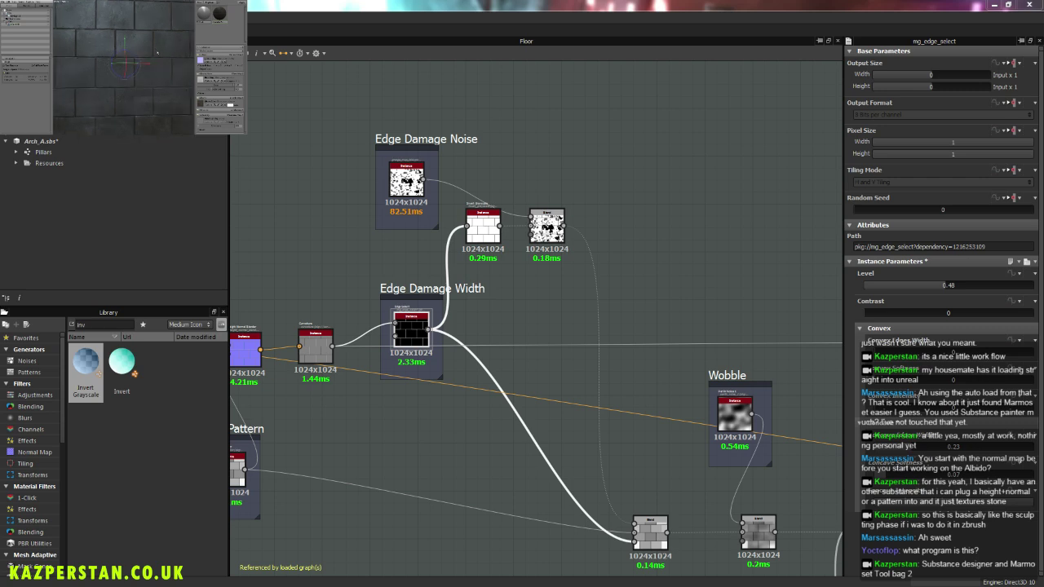
pyautogui.moveTo(139, 47); pyautogui.dragTo(158, 53)
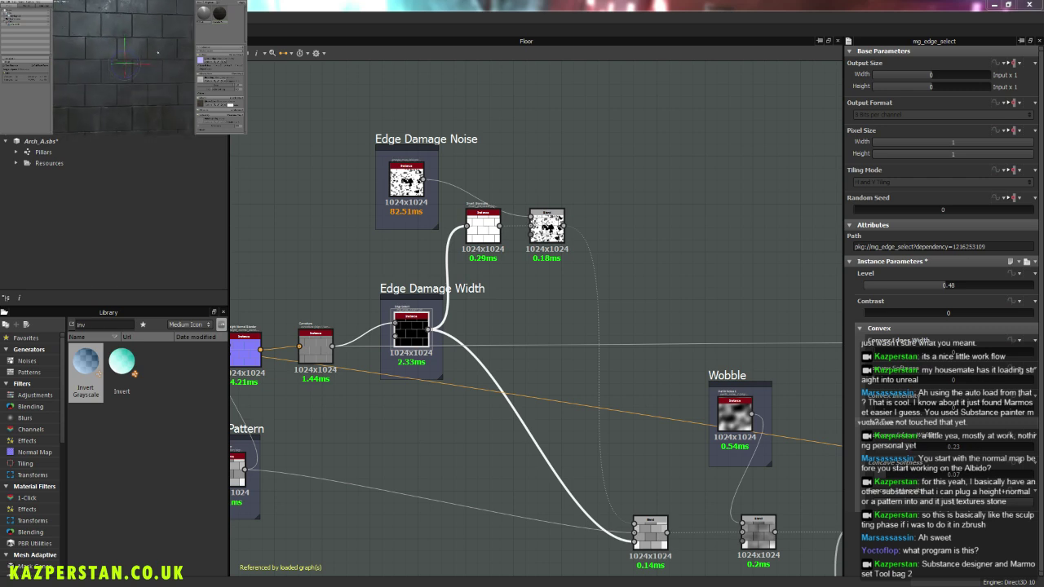
pyautogui.click(917, 454)
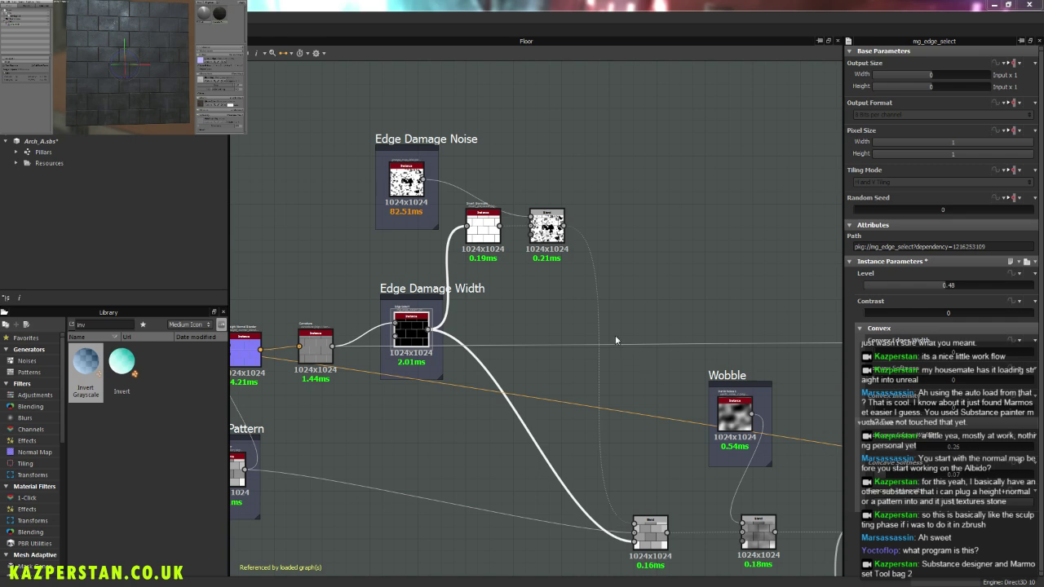
# Step: Return to the Edge Damage Width frame and select its Edge Select node
pyautogui.scroll(3, 562, 330)
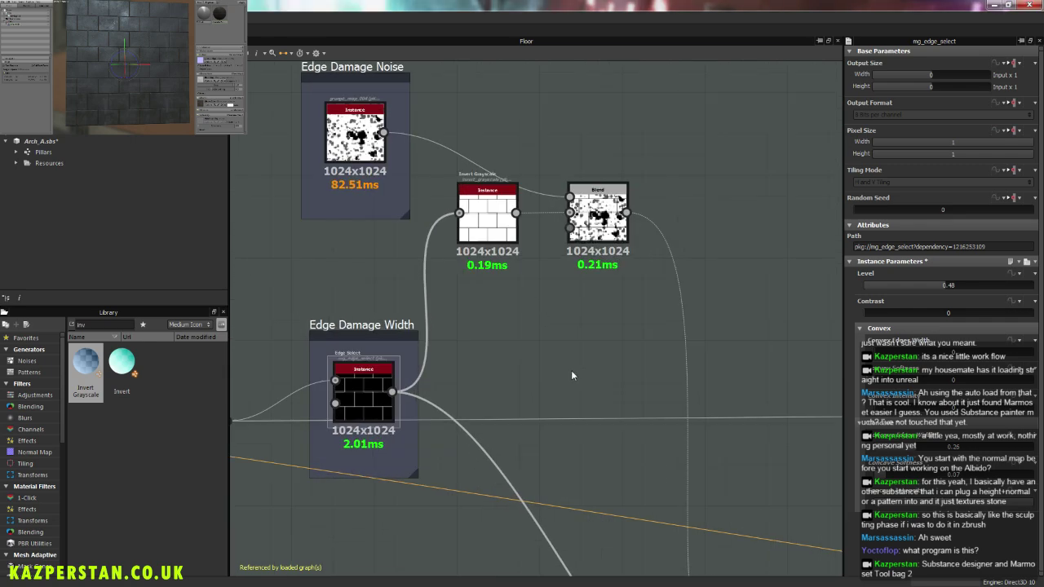
pyautogui.moveTo(571, 370); pyautogui.dragTo(537, 296, button='middle')
pyautogui.click(661, 397)
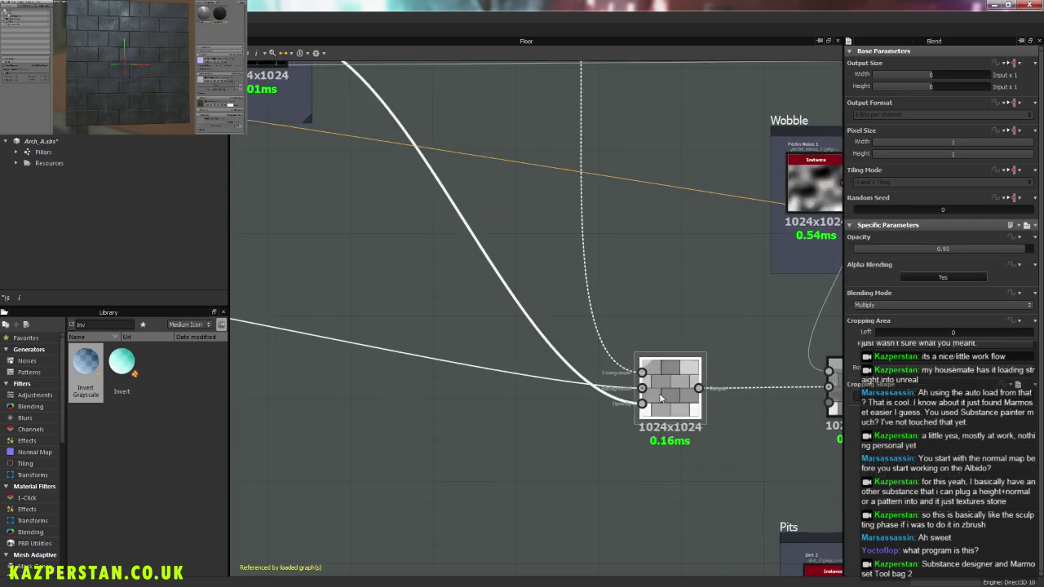
pyautogui.moveTo(536, 209); pyautogui.dragTo(601, 446, button='middle')
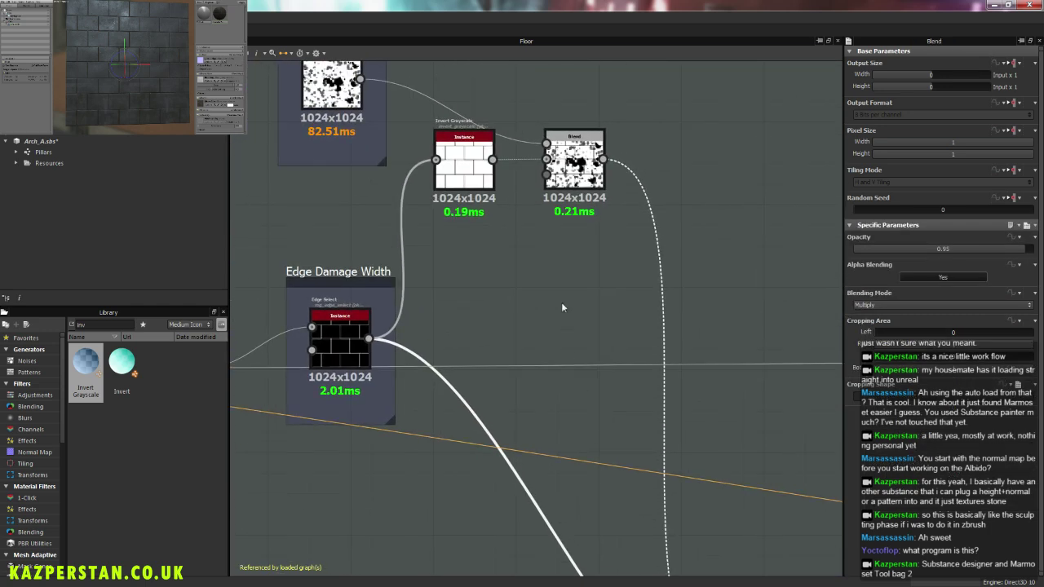
pyautogui.click(341, 326)
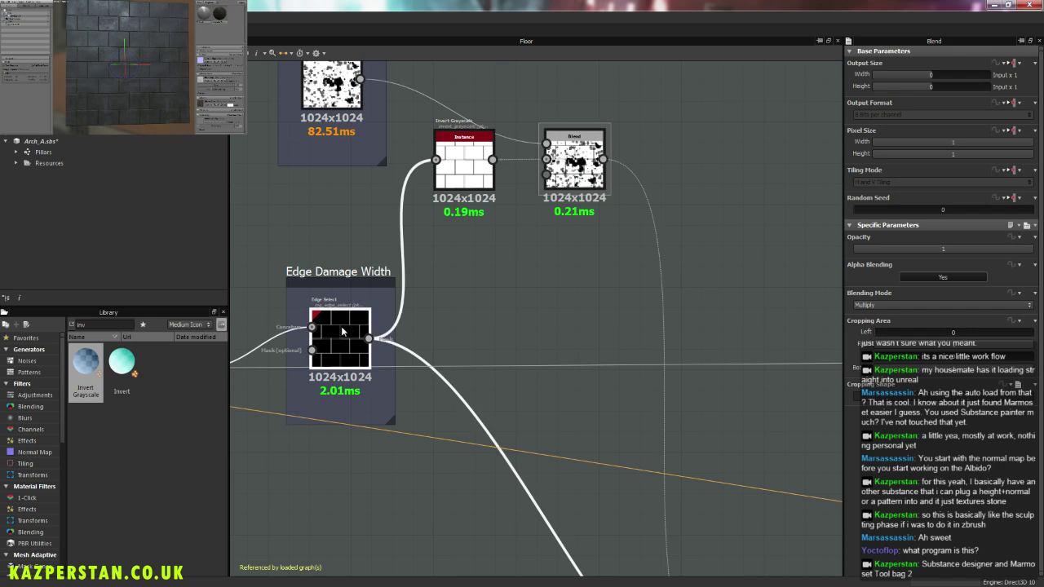
# Step: Try Convex values of 1 and 0.45, then settle it at about 0.07
pyautogui.click(889, 479)
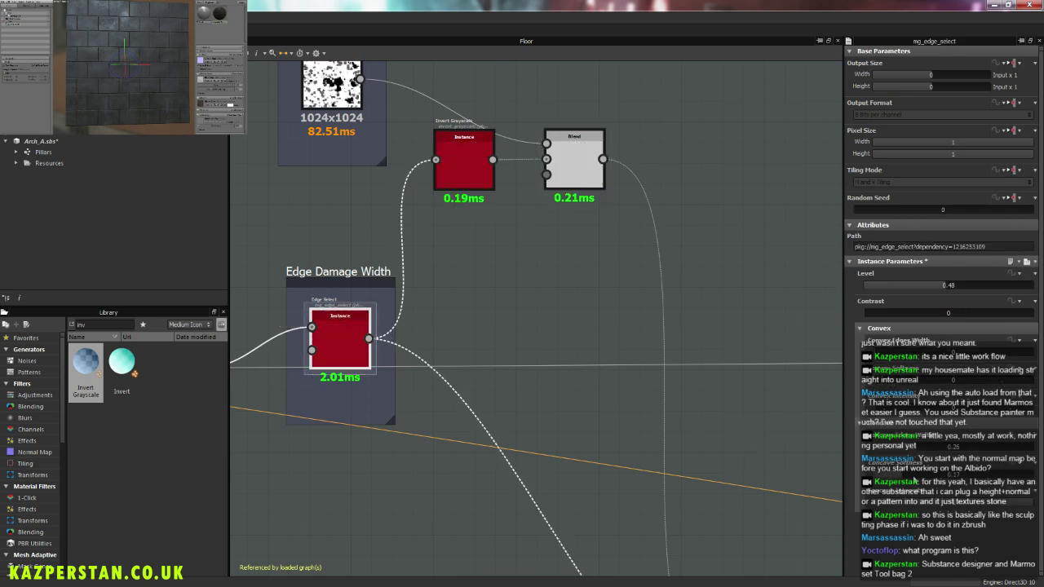
pyautogui.click(959, 483)
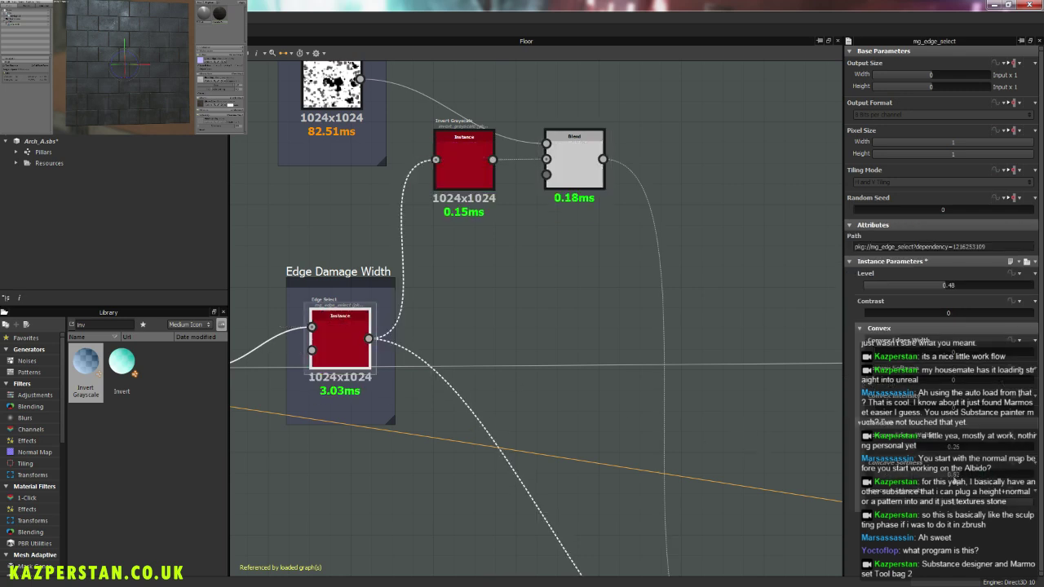
pyautogui.moveTo(1000, 457); pyautogui.dragTo(1022, 449)
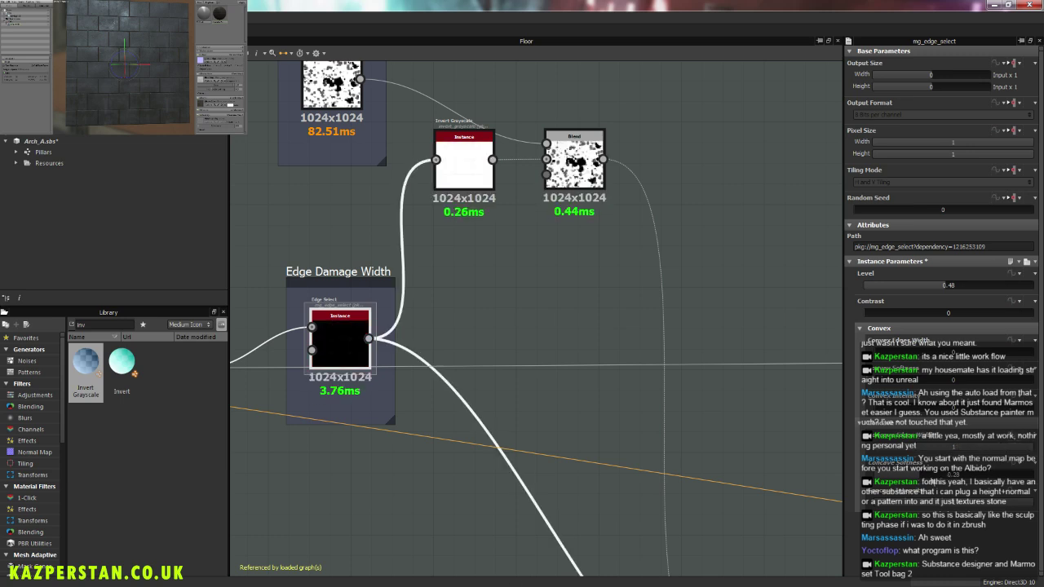
pyautogui.click(922, 482)
pyautogui.moveTo(949, 482); pyautogui.dragTo(886, 483)
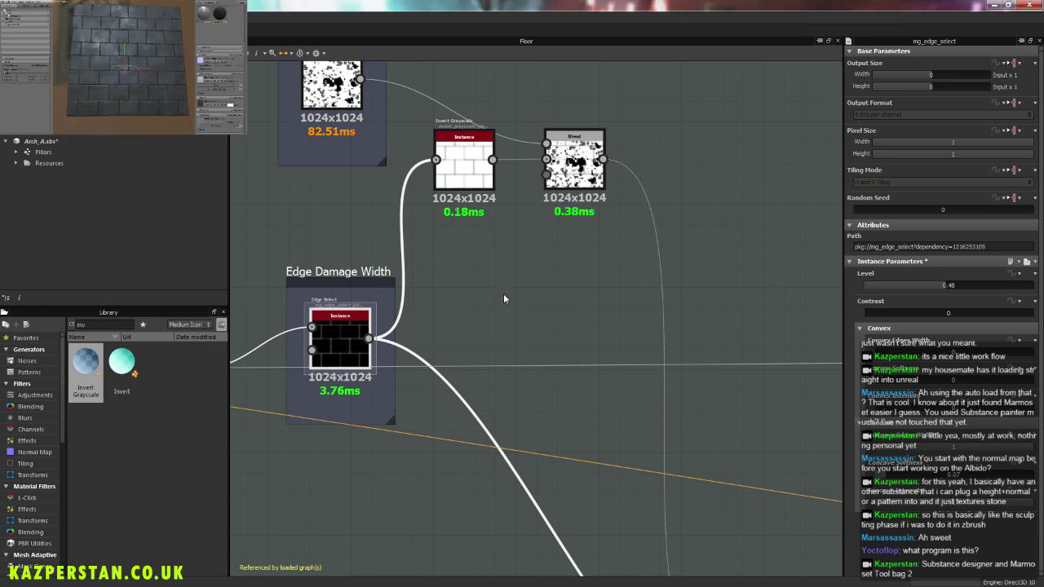
pyautogui.click(479, 285)
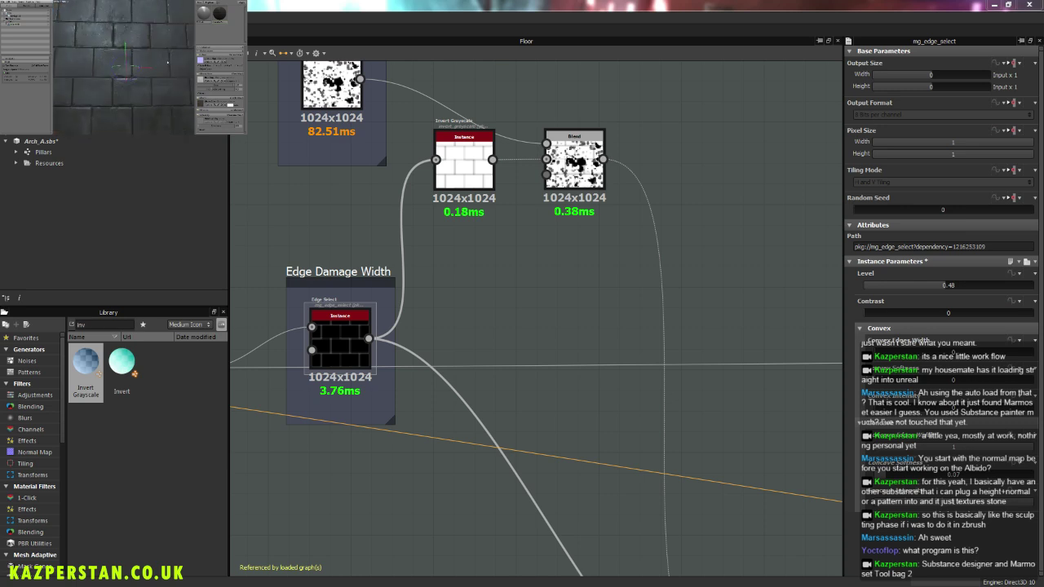
pyautogui.moveTo(353, 380); pyautogui.dragTo(444, 345, button='middle')
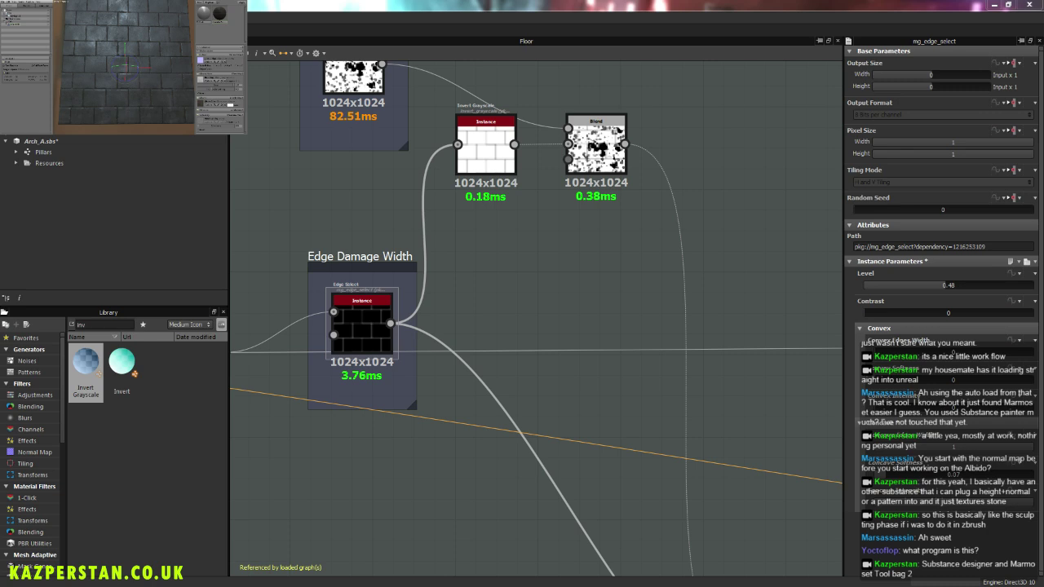
pyautogui.moveTo(347, 237); pyautogui.dragTo(718, 163, button='middle')
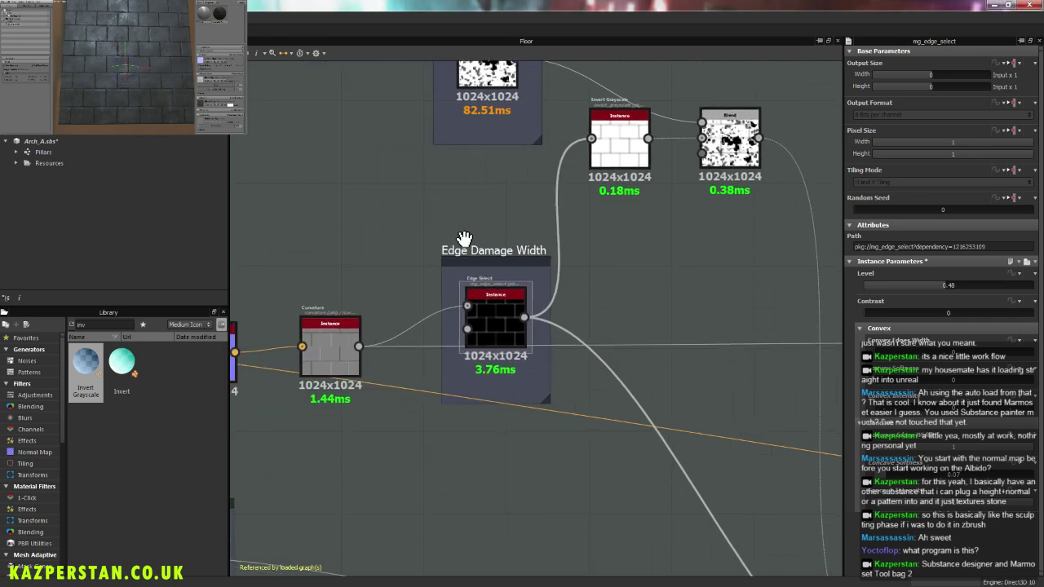
# Step: Pan to the Brick_Pattern frame and clear the Library search field
pyautogui.moveTo(630, 460); pyautogui.dragTo(634, 298, button='middle')
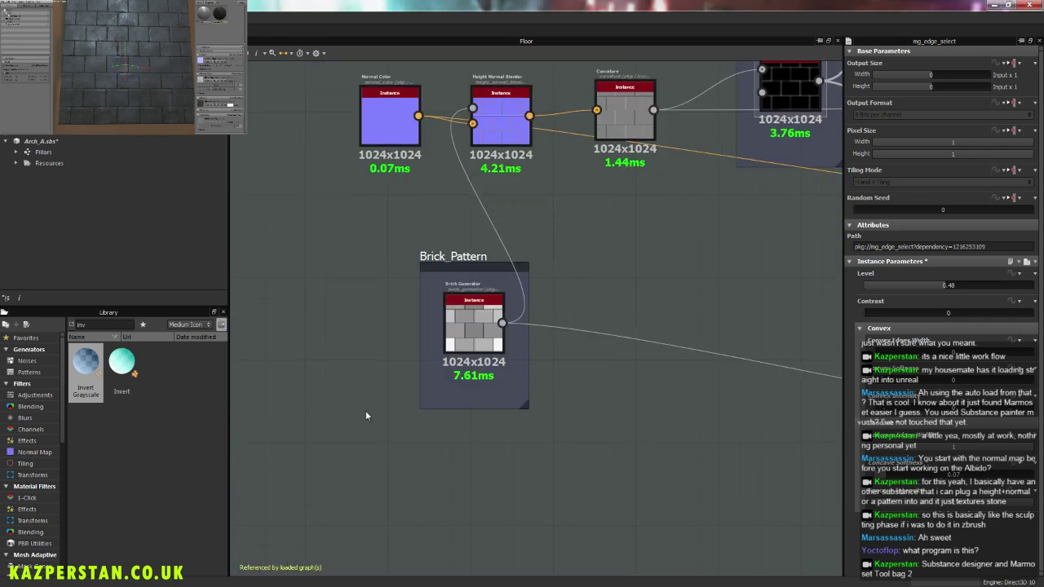
pyautogui.press('BackSpace')
pyautogui.press('BackSpace')
pyautogui.press('BackSpace')
pyautogui.write('w')
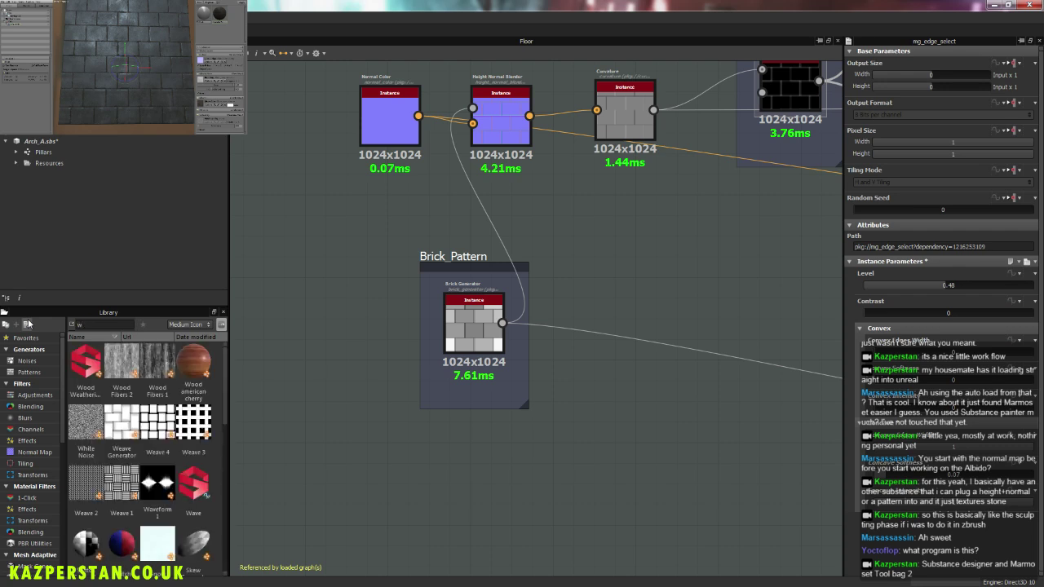
pyautogui.press('BackSpace')
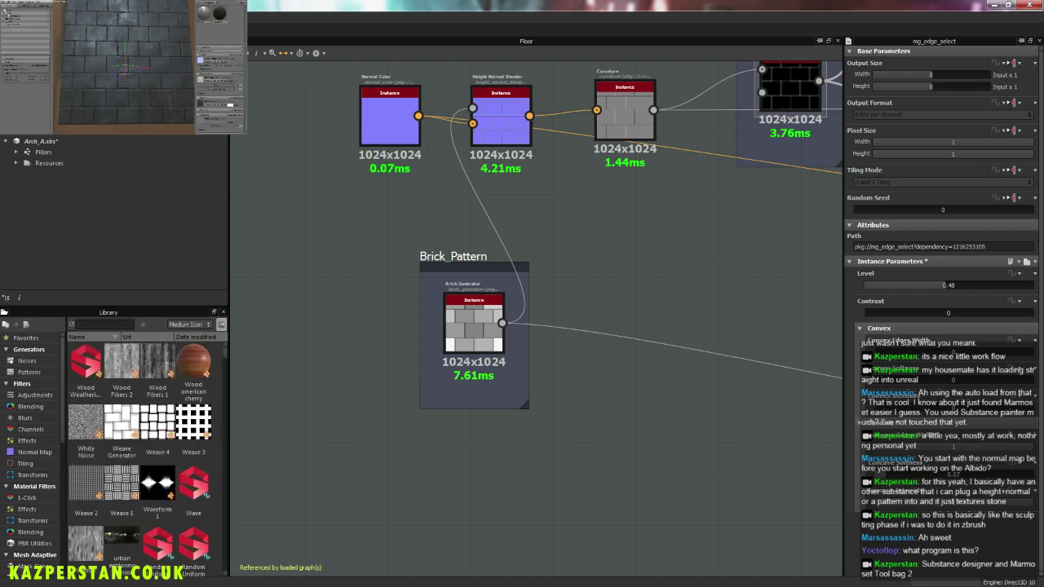
# Step: Browse the Library's Transforms, Tiling and Effects filters, then bring up the node list on the canvas
pyautogui.click(35, 476)
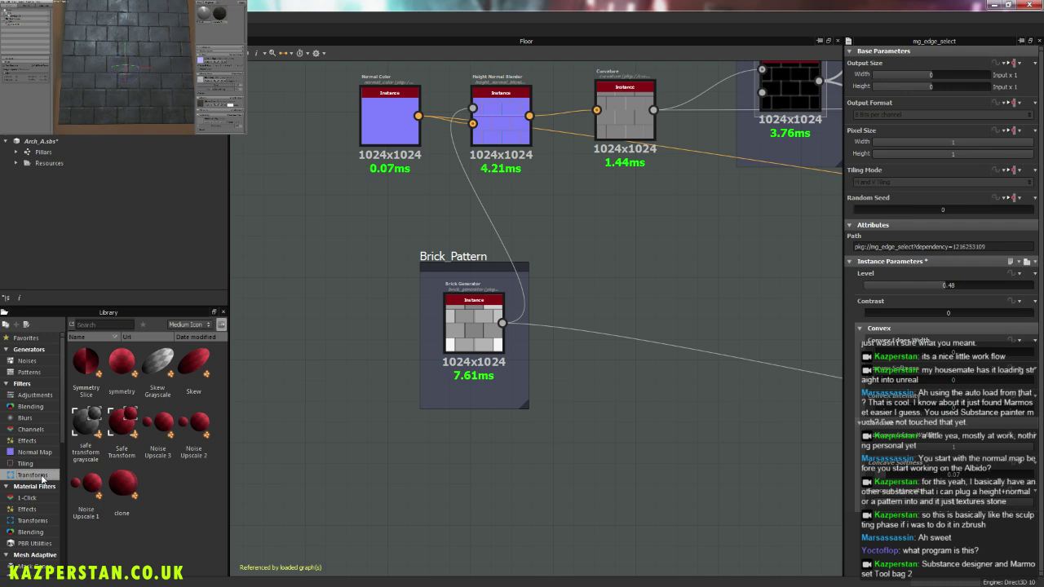
pyautogui.click(32, 465)
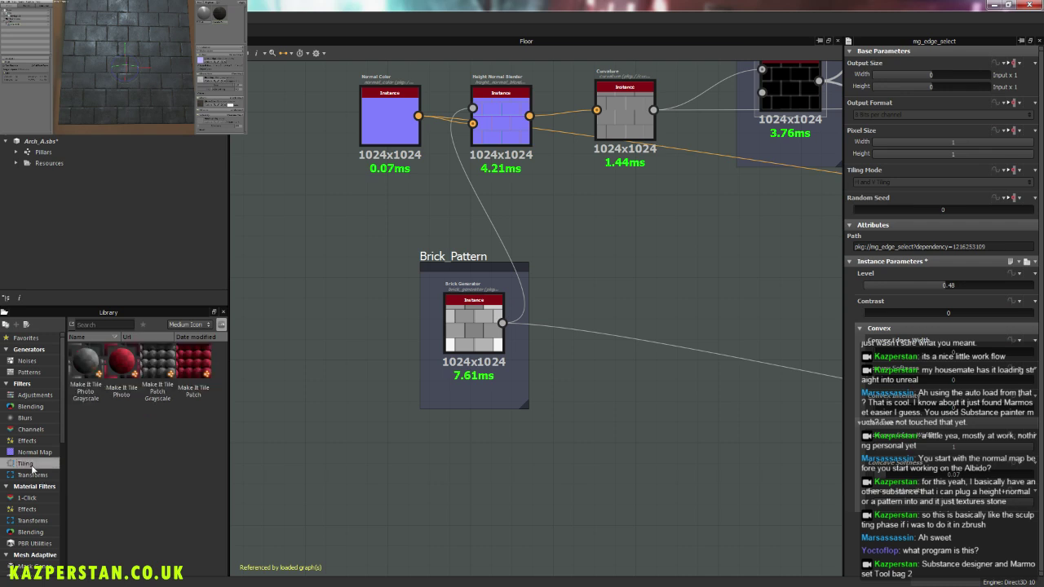
pyautogui.click(37, 442)
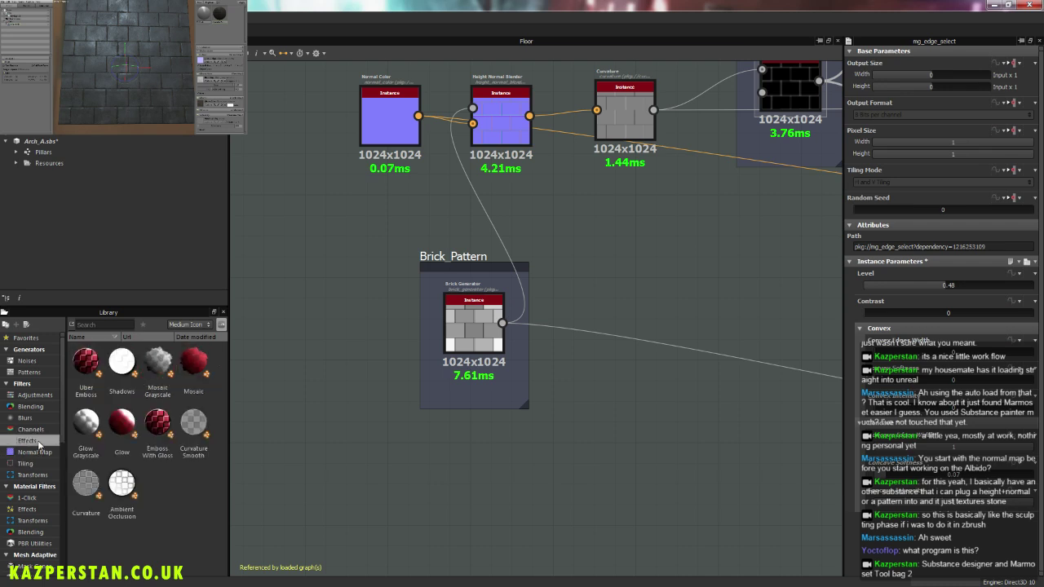
pyautogui.rightClick(573, 406)
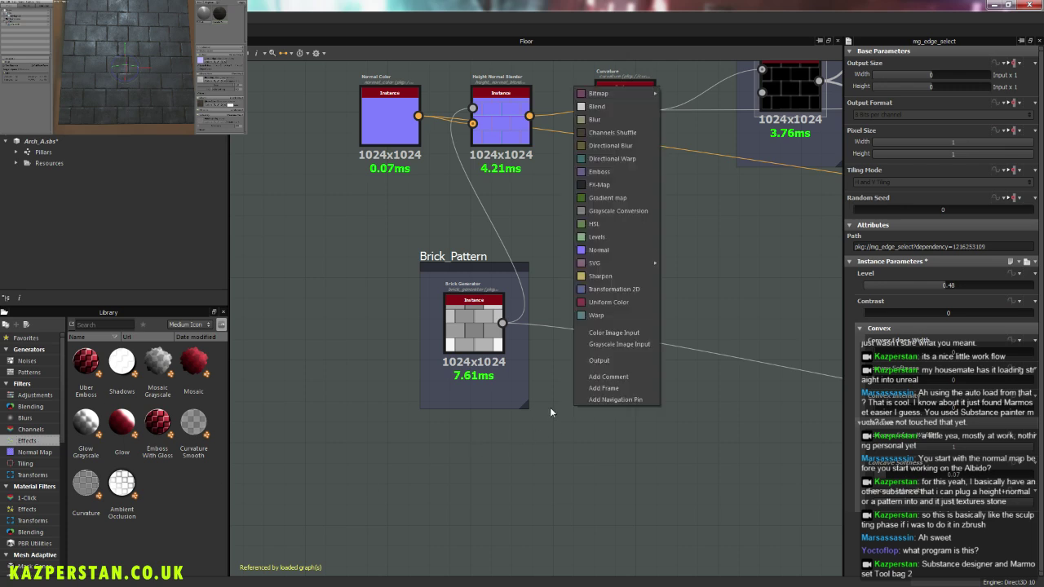
# Step: Add a Warp node below Brick_Pattern and feed the Brick Generator output into it
pyautogui.click(616, 432)
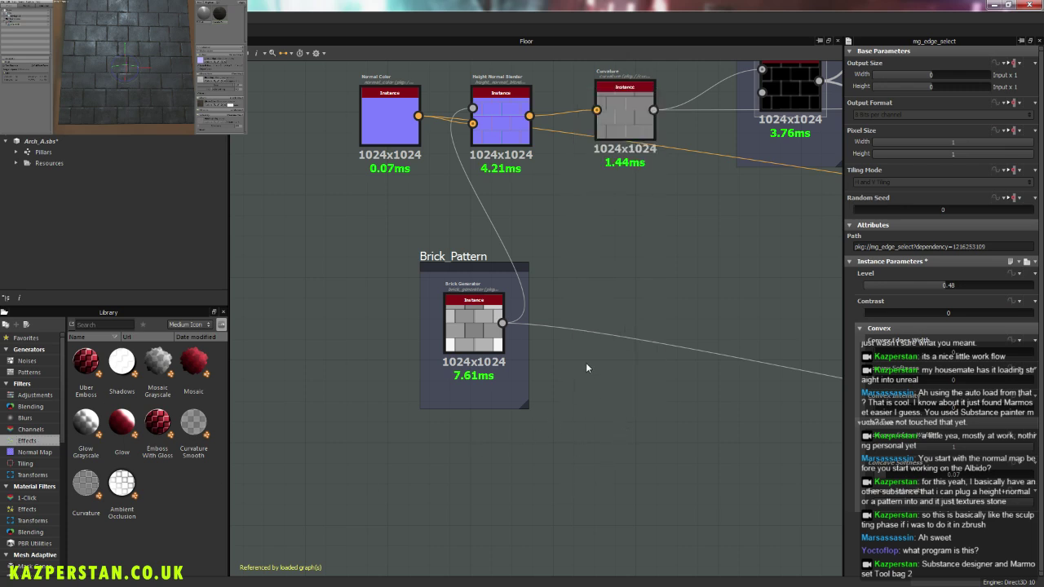
pyautogui.moveTo(586, 368); pyautogui.dragTo(516, 428, button='middle')
pyautogui.rightClick(466, 418)
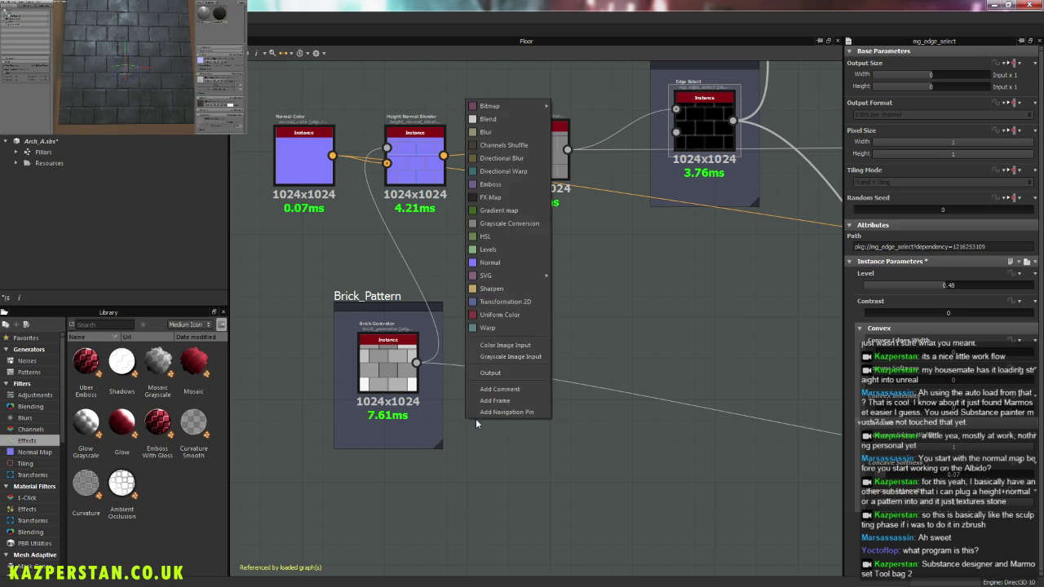
pyautogui.click(498, 333)
pyautogui.moveTo(454, 412); pyautogui.dragTo(501, 437)
pyautogui.moveTo(416, 362); pyautogui.dragTo(485, 433)
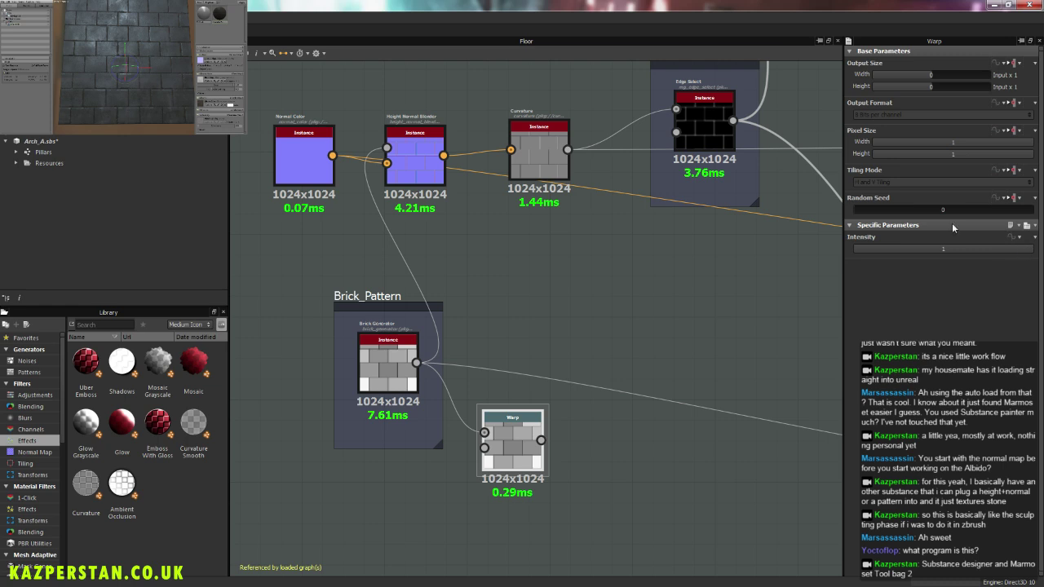
# Step: Zoom out over the graph and show the Noises generators in the Library
pyautogui.moveTo(582, 333); pyautogui.dragTo(480, 398, button='middle')
pyautogui.scroll(-3, 522, 396)
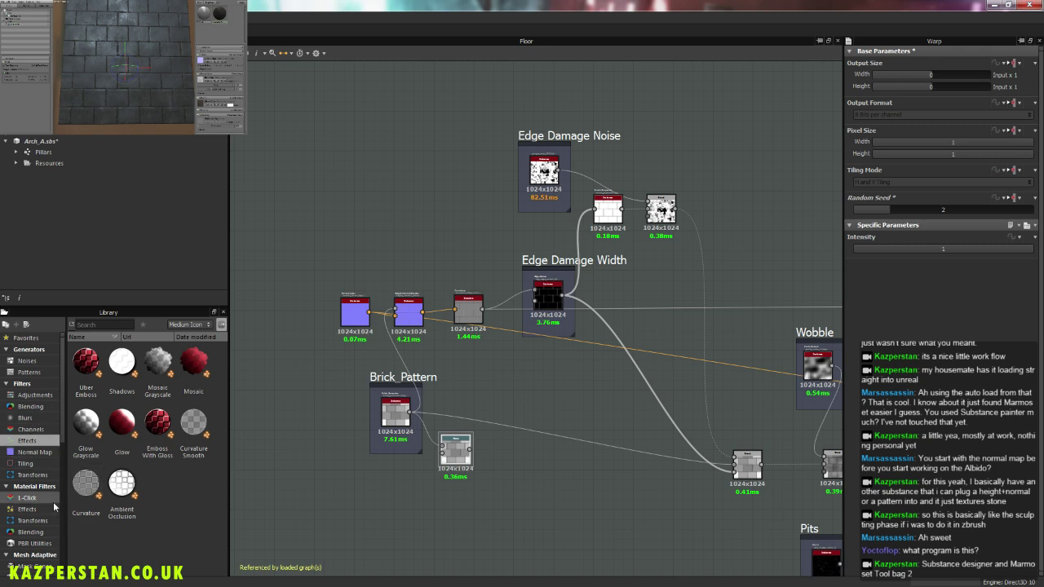
pyautogui.click(27, 361)
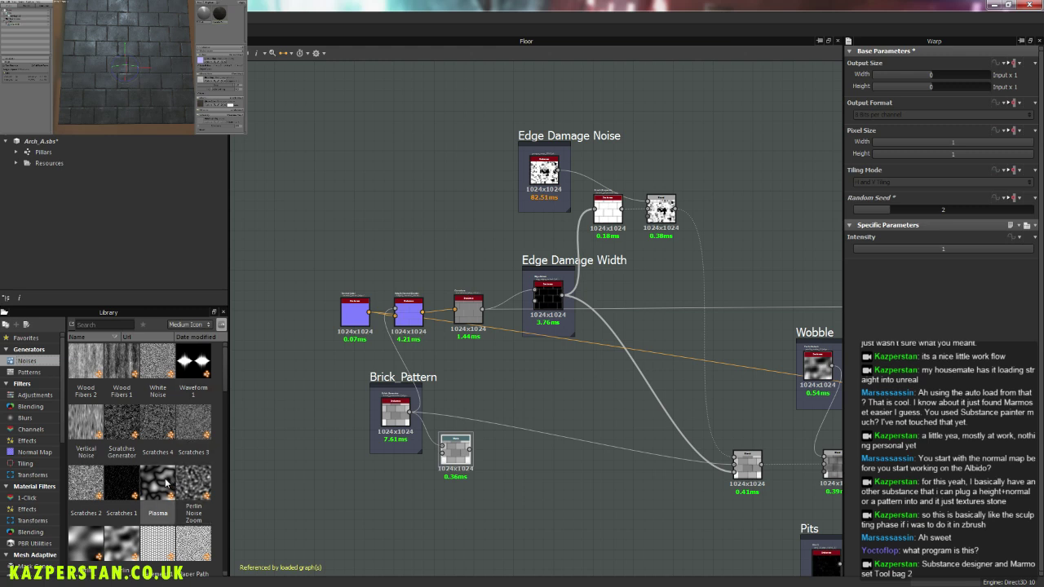
# Step: Add a Plasma noise, link it to the Warp, and set Warp Intensity to 0.09
pyautogui.moveTo(165, 483); pyautogui.dragTo(382, 499)
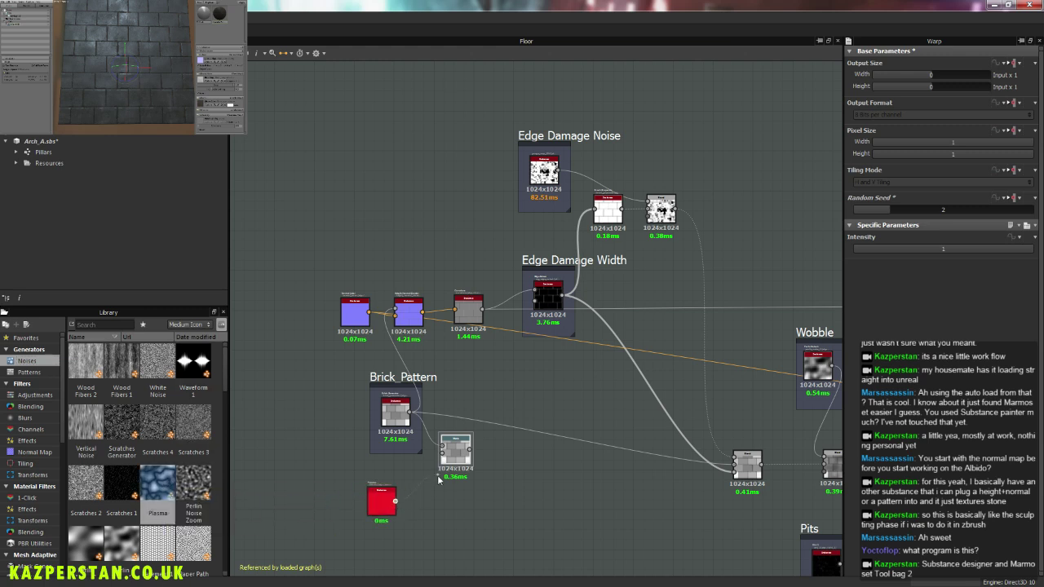
pyautogui.moveTo(438, 480); pyautogui.dragTo(444, 458)
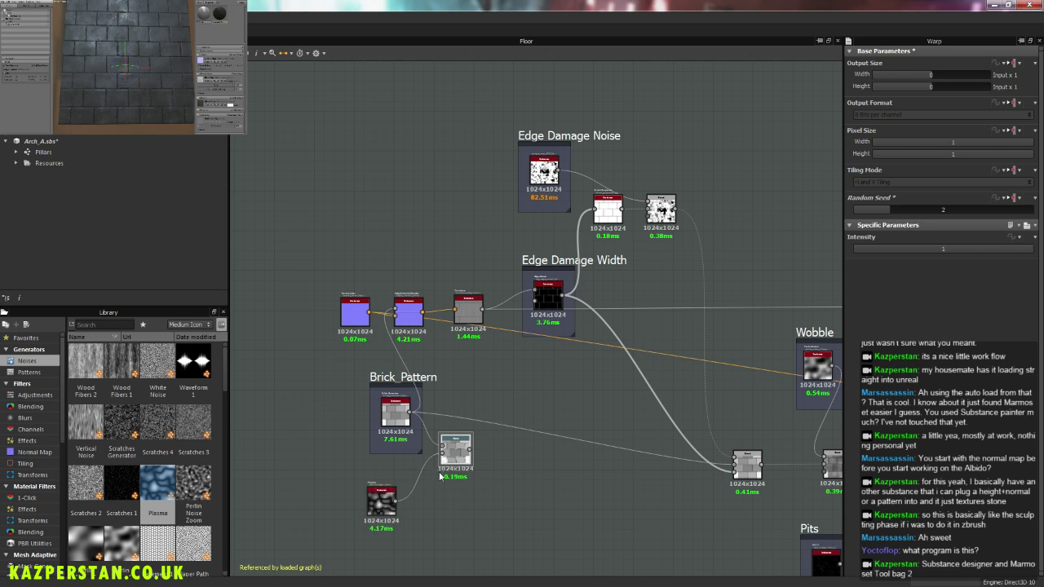
pyautogui.moveTo(1006, 248); pyautogui.dragTo(852, 256)
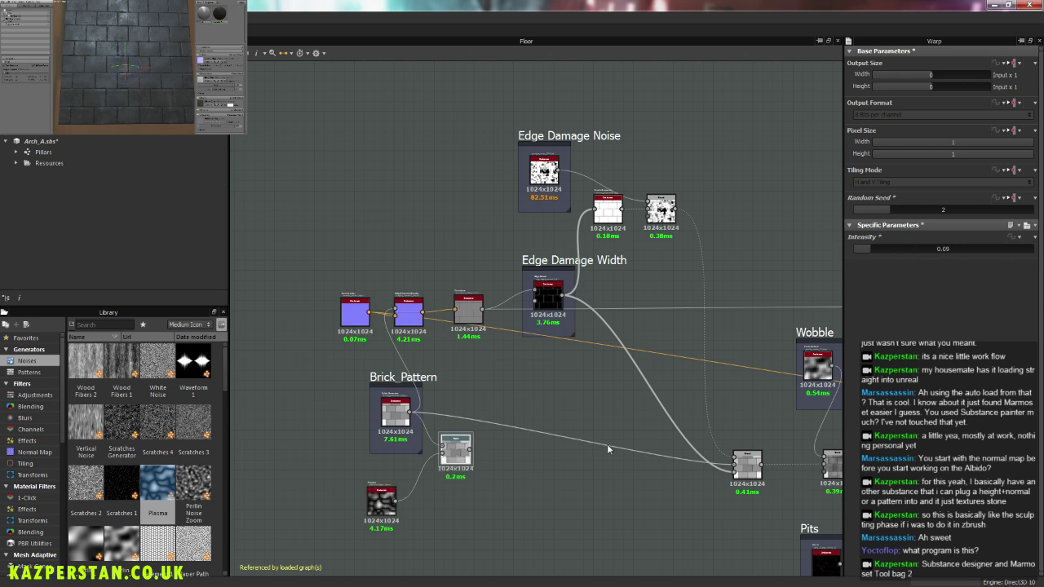
pyautogui.moveTo(607, 443); pyautogui.dragTo(713, 373, button='middle')
pyautogui.scroll(-2, 225, 363)
pyautogui.scroll(-2, 226, 366)
pyautogui.scroll(-1, 227, 383)
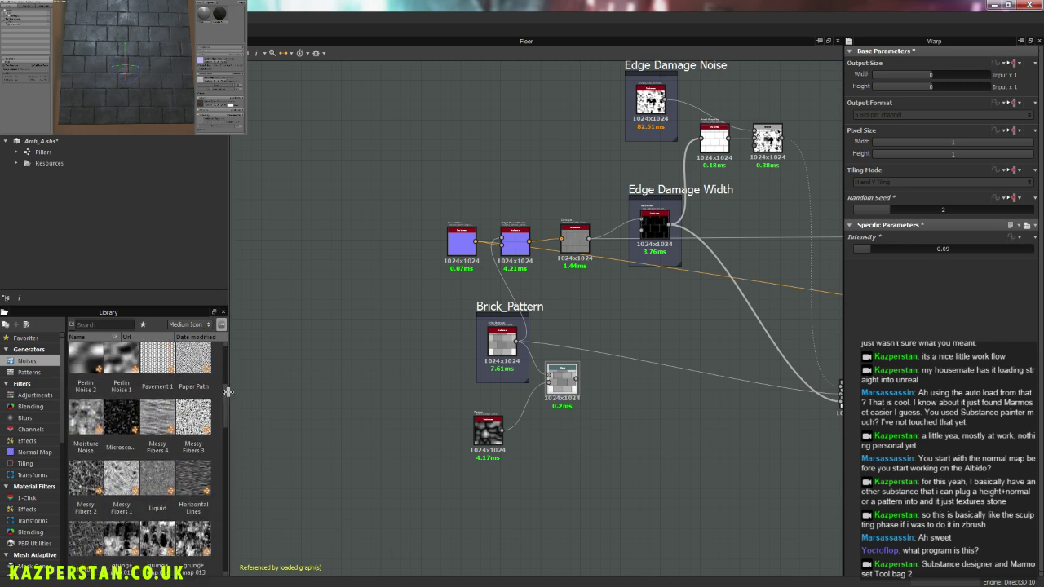
# Step: Try a Liquid noise on the Warp, then delete both the Plasma and Liquid nodes
pyautogui.moveTo(157, 481); pyautogui.dragTo(434, 492)
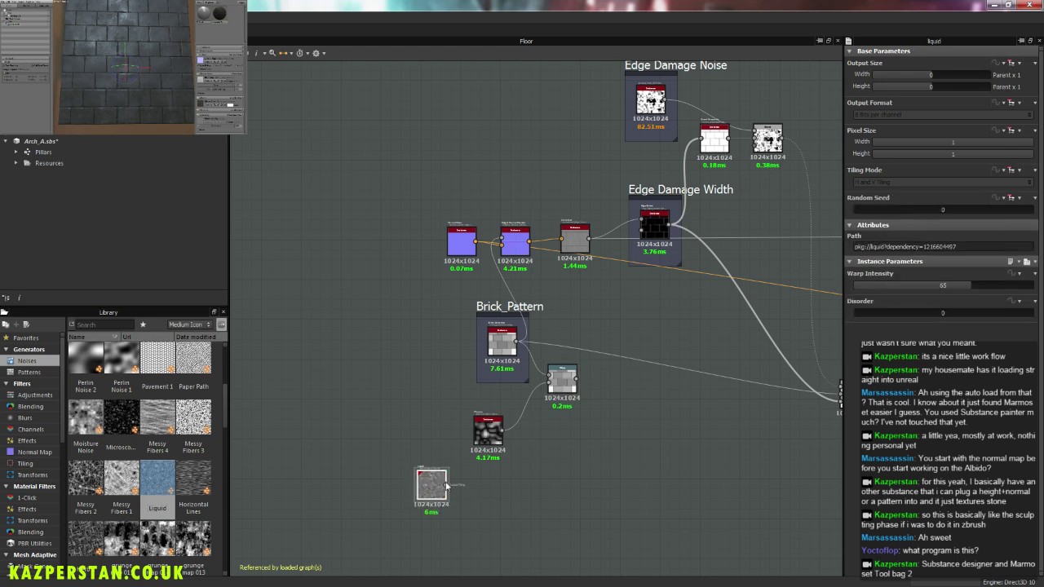
pyautogui.moveTo(447, 485); pyautogui.dragTo(548, 384)
pyautogui.click(562, 383)
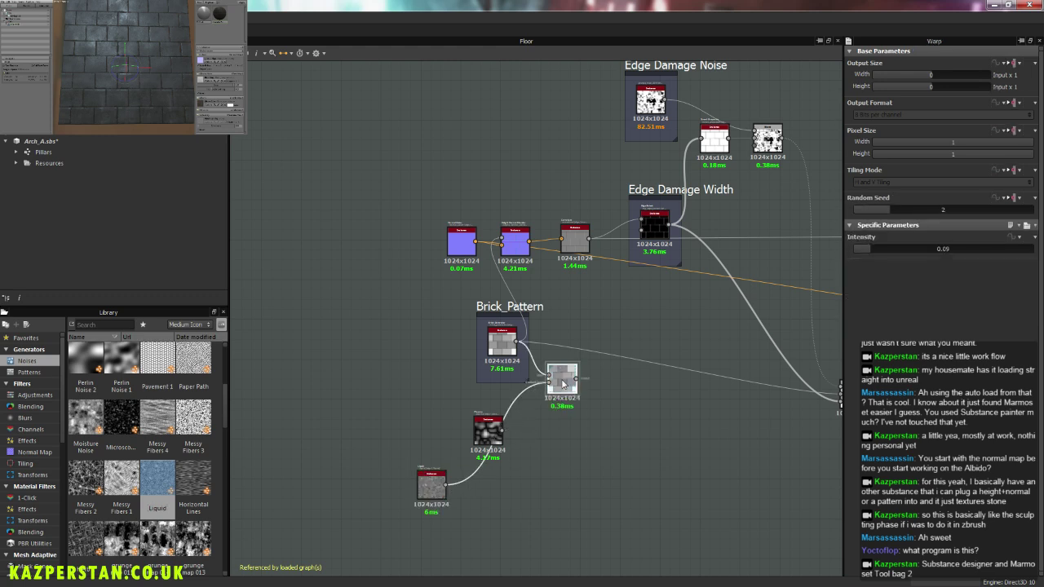
pyautogui.click(489, 440)
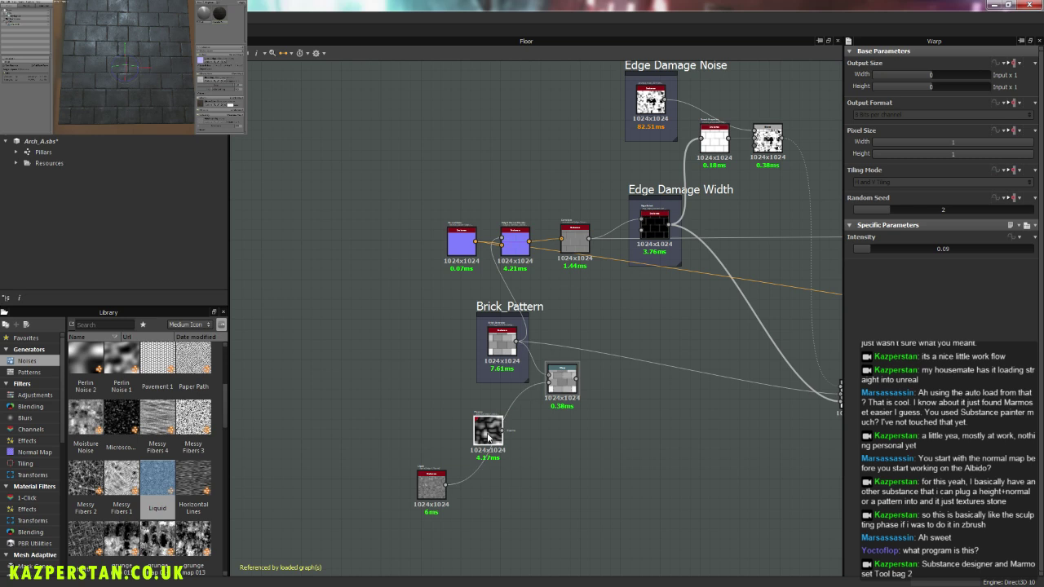
pyautogui.keyDown('shift'); pyautogui.click(431, 485); pyautogui.keyUp('shift')
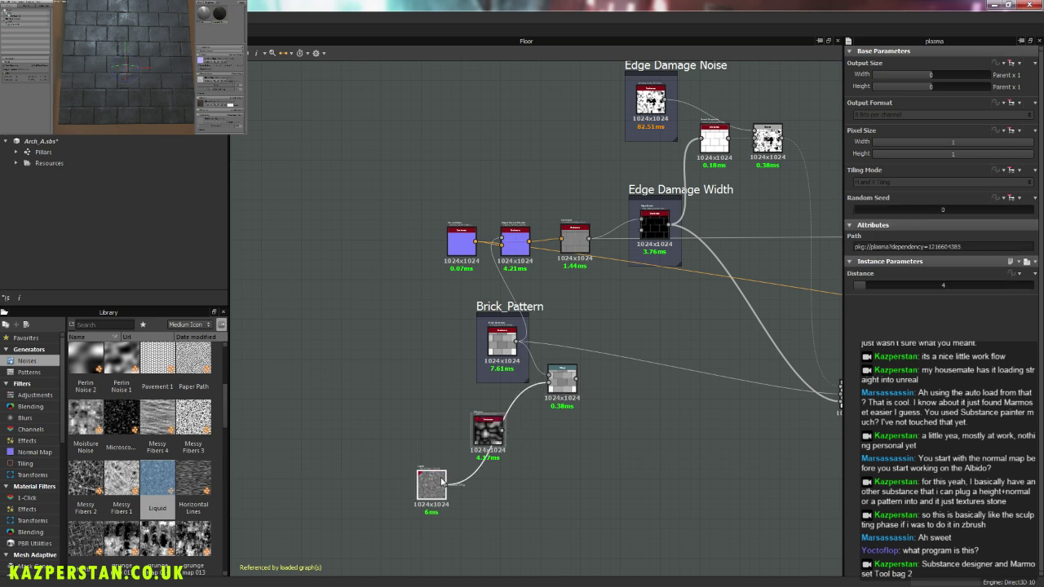
pyautogui.press('Delete')
# Step: Bring in a Clouds 2 noise, connect it to the Warp, and place it beside Warp
pyautogui.moveTo(224, 400)
pyautogui.mouseDown()
pyautogui.moveTo(227, 538)
pyautogui.moveTo(223, 510)
pyautogui.mouseUp()
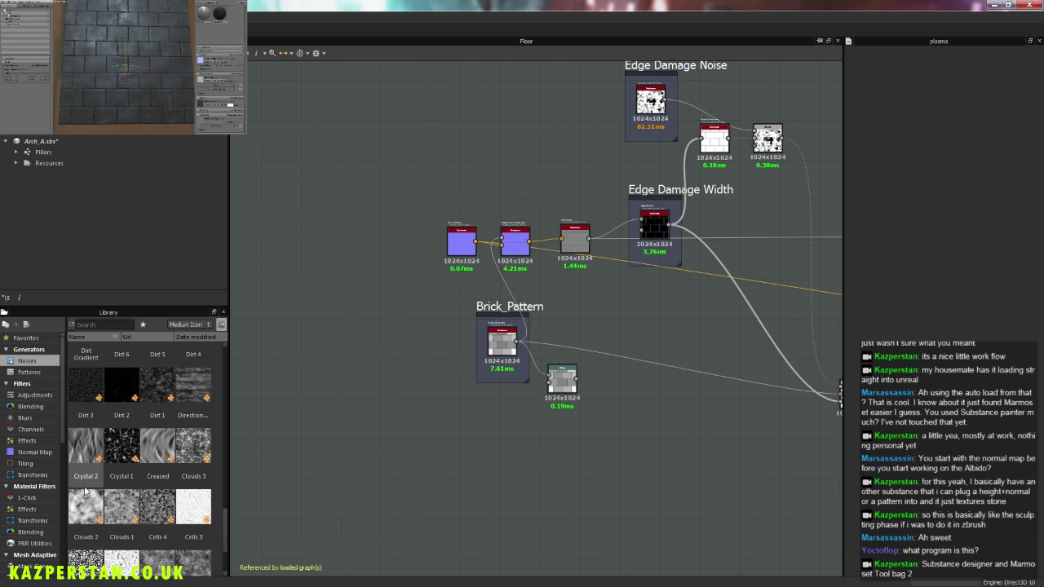
pyautogui.moveTo(86, 506)
pyautogui.mouseDown()
pyautogui.moveTo(431, 457)
pyautogui.moveTo(550, 381)
pyautogui.mouseUp()
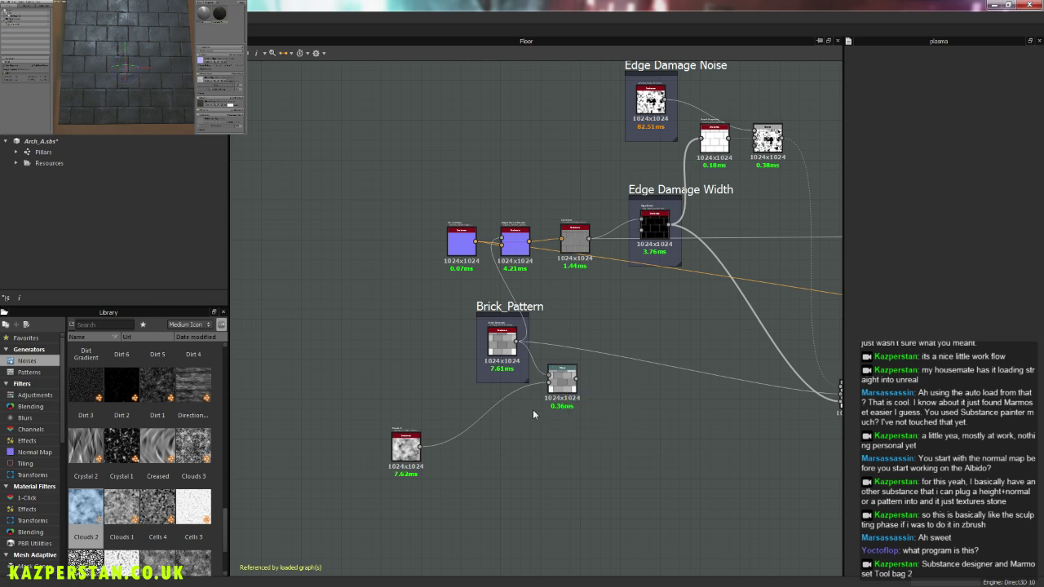
pyautogui.click(403, 449)
pyautogui.moveTo(403, 449); pyautogui.dragTo(492, 416)
pyautogui.click(561, 376)
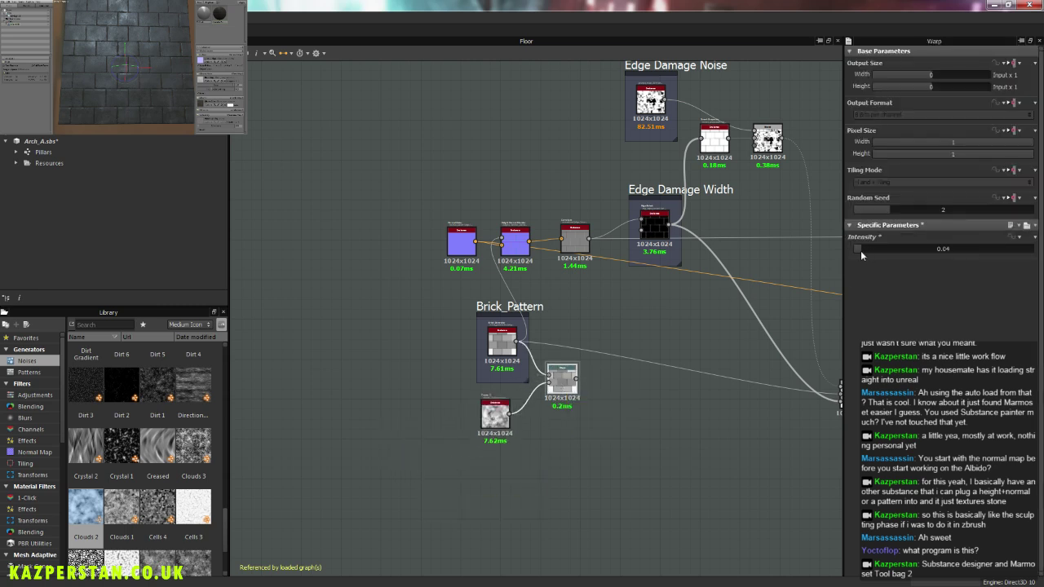
# Step: Wire the Warp output into the lower Blend node, replacing the plain Brick_Pattern link
pyautogui.moveTo(706, 268); pyautogui.dragTo(531, 392, button='middle')
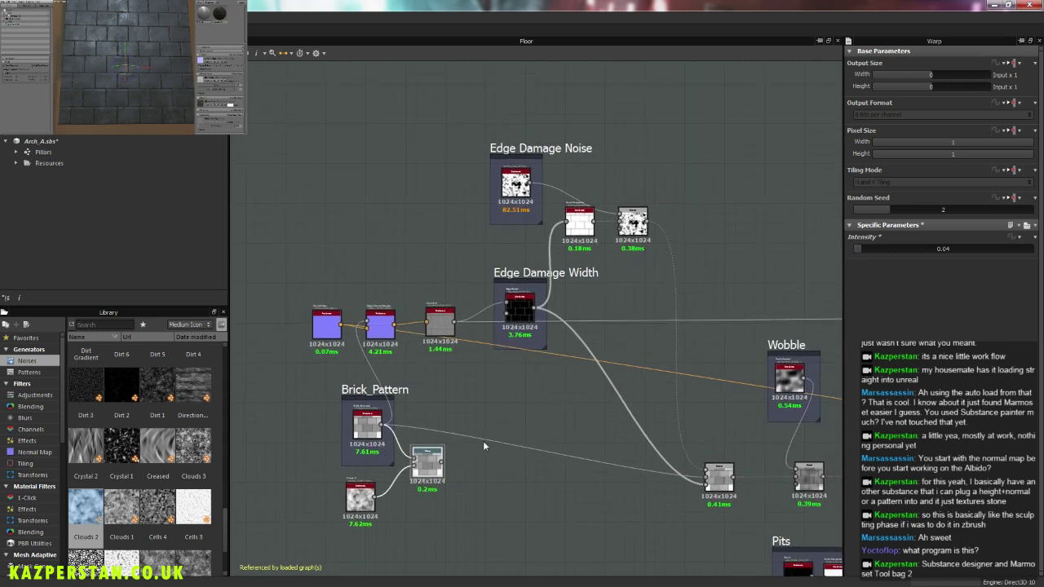
pyautogui.moveTo(451, 457); pyautogui.dragTo(366, 325)
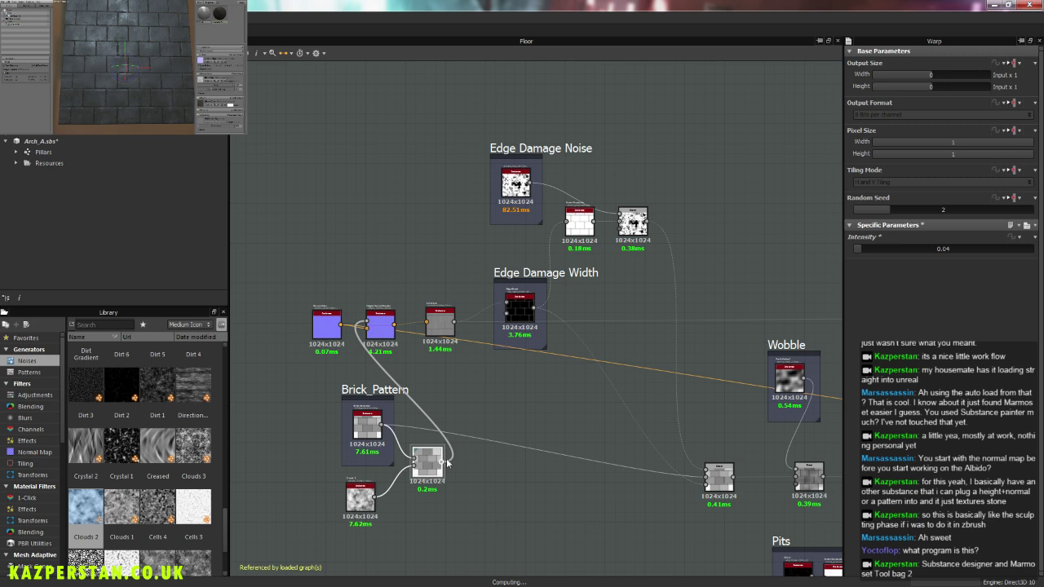
pyautogui.moveTo(447, 463); pyautogui.dragTo(724, 473)
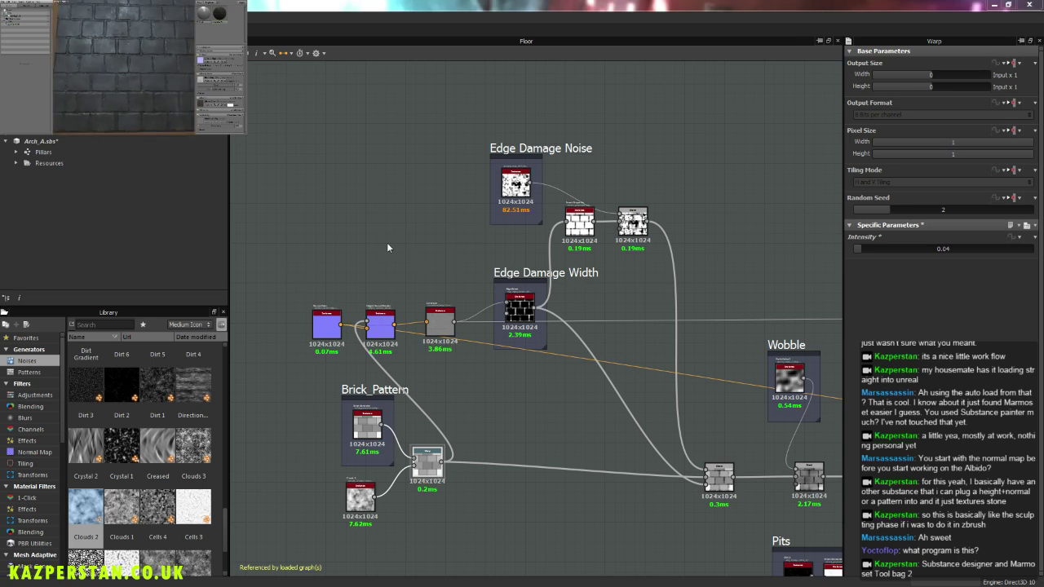
pyautogui.click(534, 303)
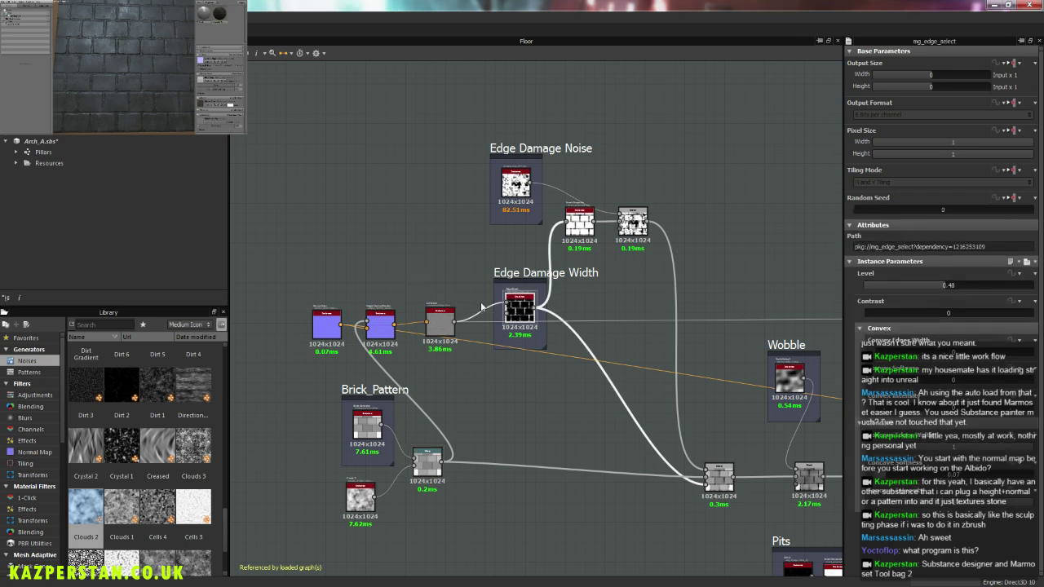
# Step: Lower the Edge Damage Width Convex amount through 0.78, 0.39 and 0.29, settling at 0.33
pyautogui.moveTo(747, 464); pyautogui.dragTo(650, 401, button='middle')
pyautogui.click(711, 419)
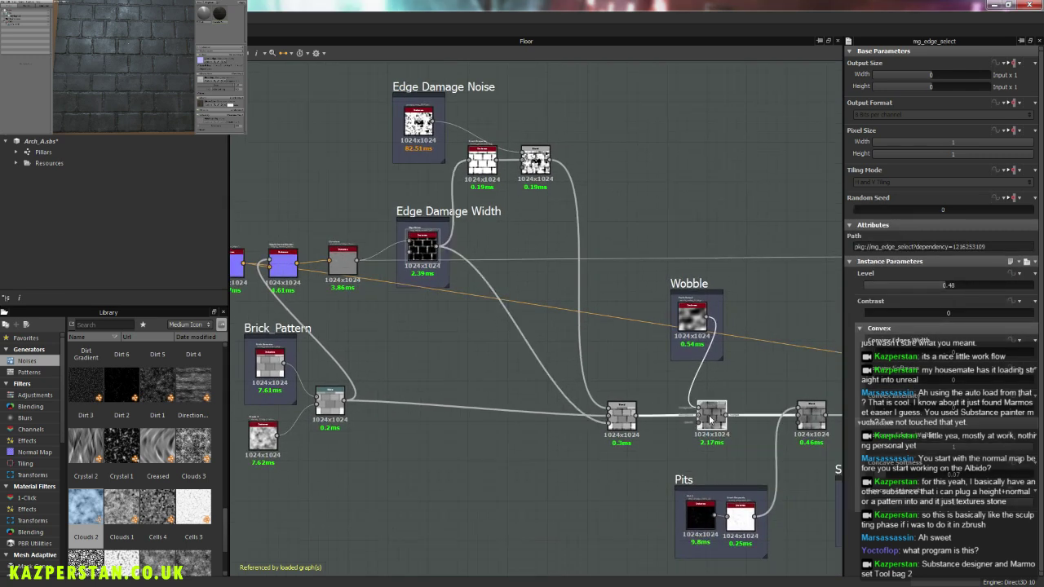
pyautogui.click(437, 279)
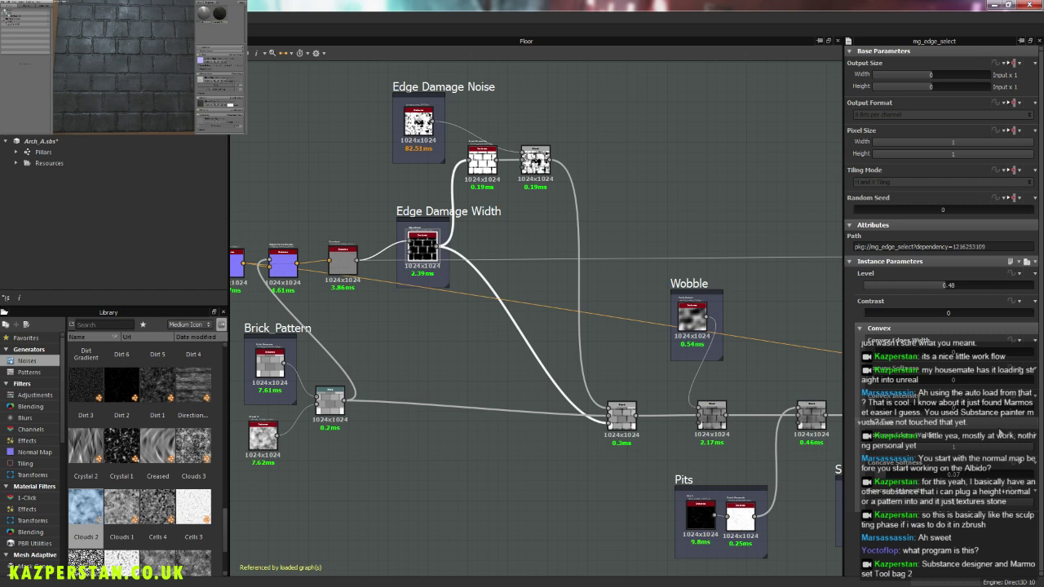
pyautogui.click(992, 449)
pyautogui.click(938, 457)
pyautogui.click(928, 458)
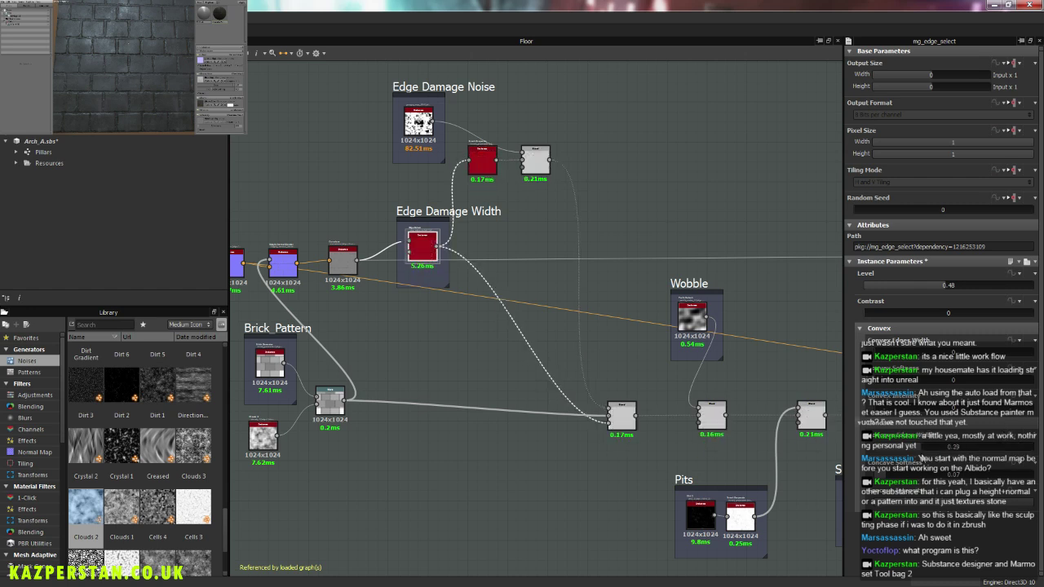
pyautogui.click(928, 458)
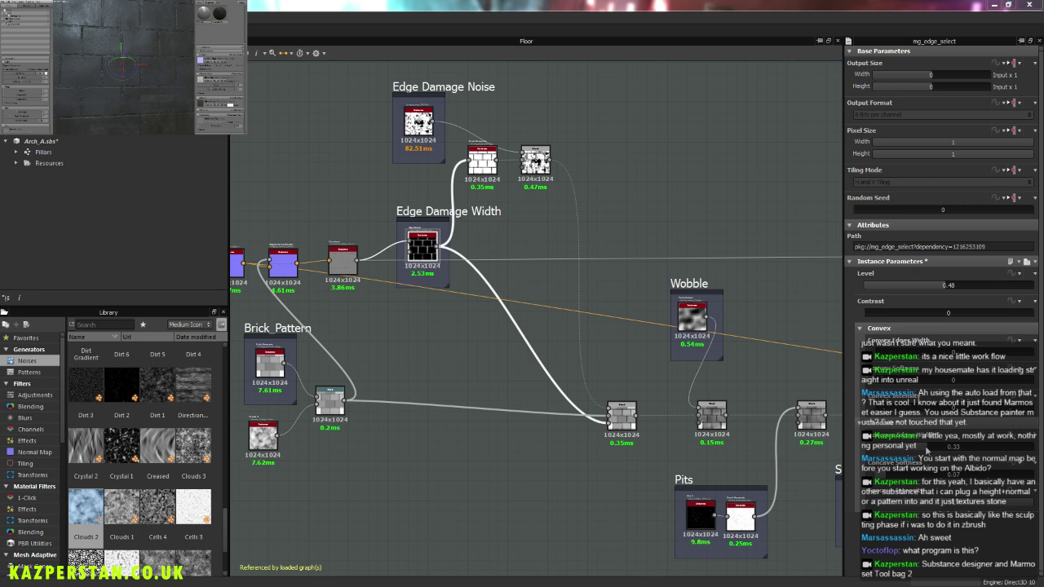
# Step: Nudge Convex up to 0.35, 0.4, then 0.45 and pull back the 3D preview
pyautogui.moveTo(926, 450); pyautogui.dragTo(933, 451)
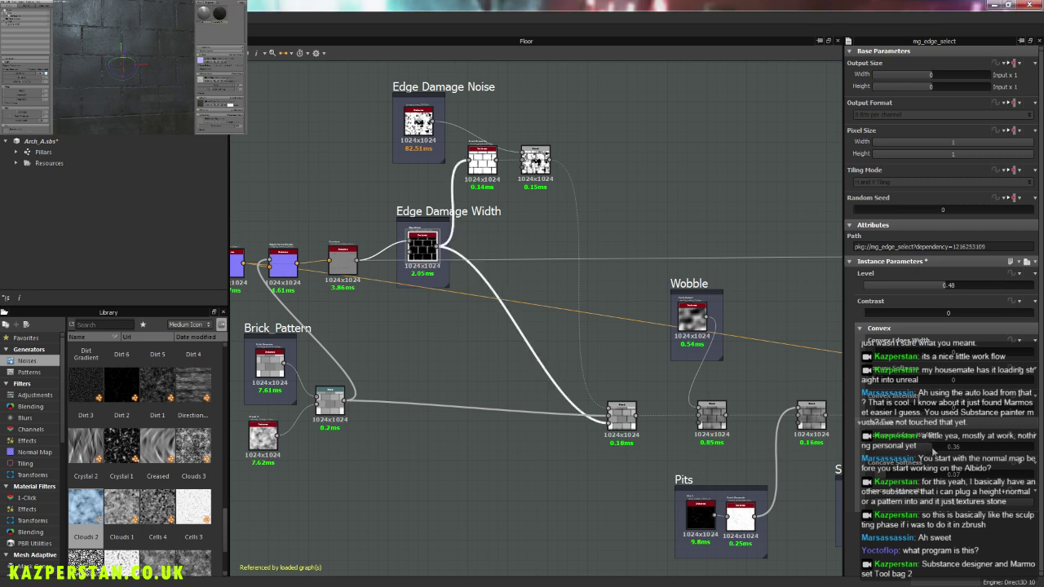
pyautogui.moveTo(933, 450); pyautogui.dragTo(940, 452)
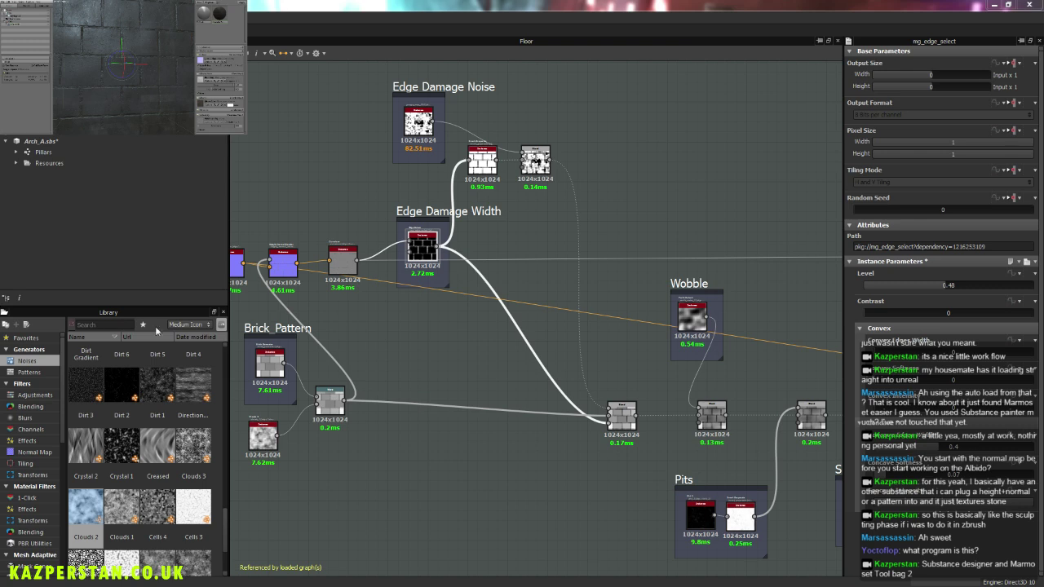
pyautogui.moveTo(939, 454); pyautogui.dragTo(944, 453)
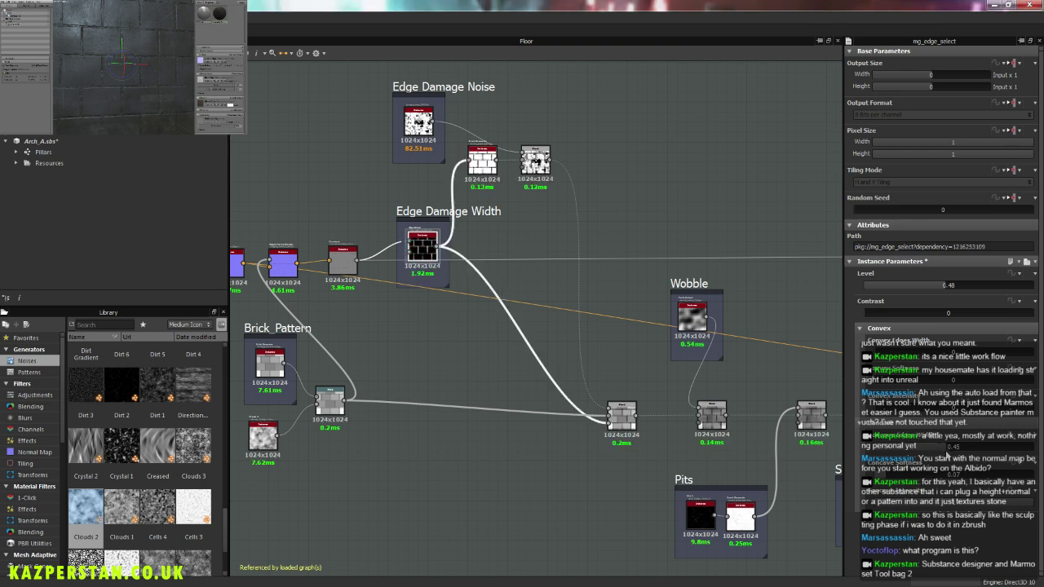
pyautogui.scroll(-5, 123, 61)
pyautogui.moveTo(147, 65); pyautogui.dragTo(175, 63)
pyautogui.moveTo(304, 476); pyautogui.dragTo(357, 466, button='middle')
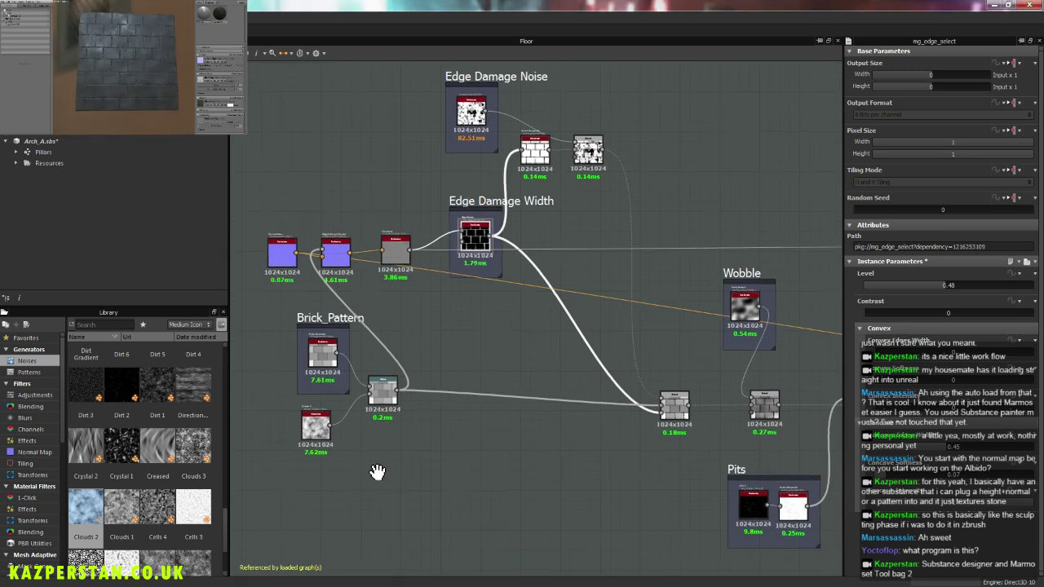
# Step: Set the Clouds 2 noise Random Seed to 2
pyautogui.click(314, 420)
pyautogui.click(892, 212)
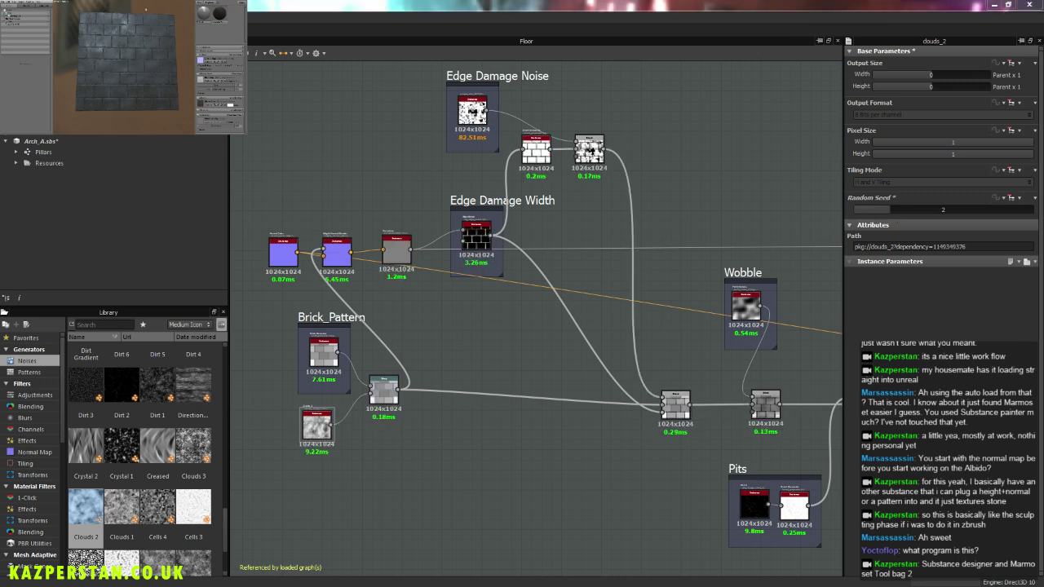
pyautogui.scroll(3, 181, 70)
pyautogui.scroll(-3, 181, 70)
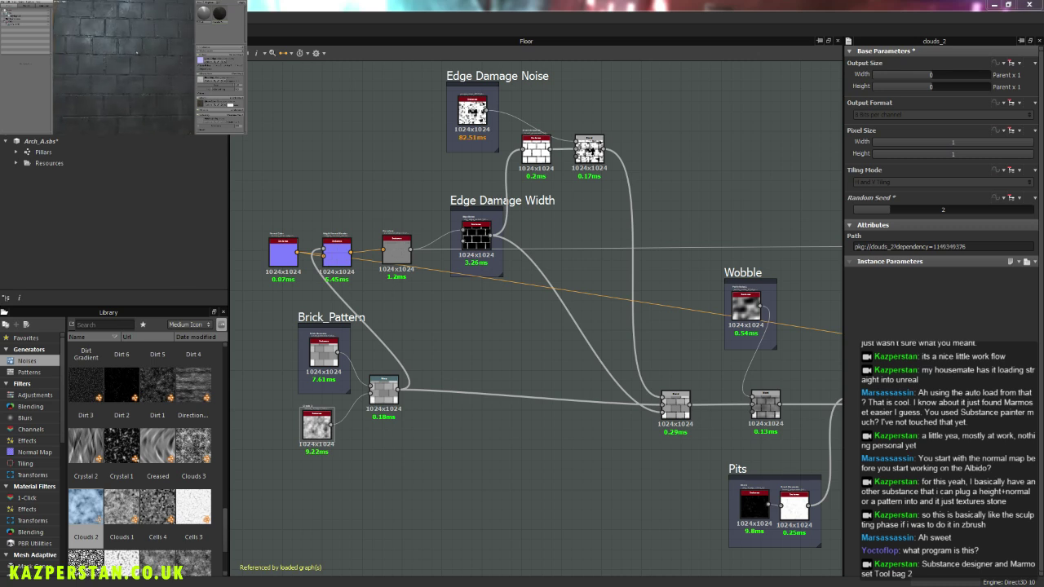
pyautogui.scroll(-2, 171, 70)
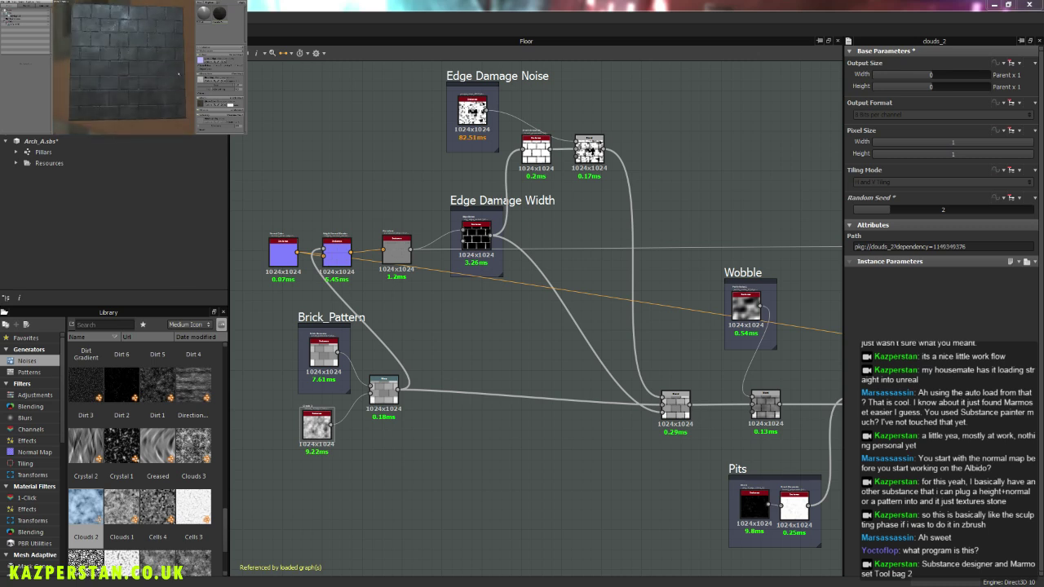
# Step: Raise the Edge Damage Width parameter from 0.07 to 0.1
pyautogui.click(476, 238)
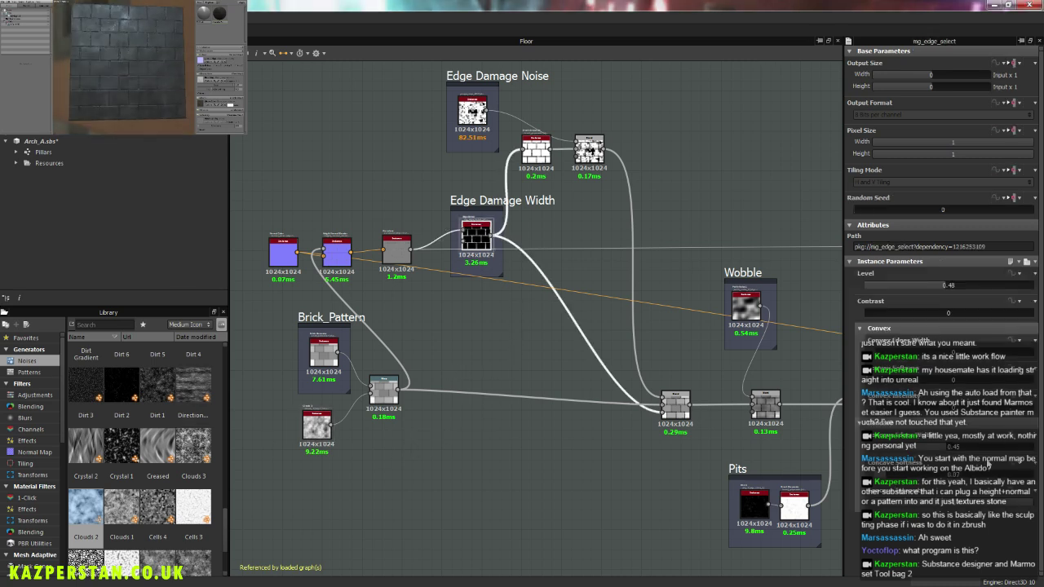
pyautogui.moveTo(947, 453); pyautogui.dragTo(880, 446)
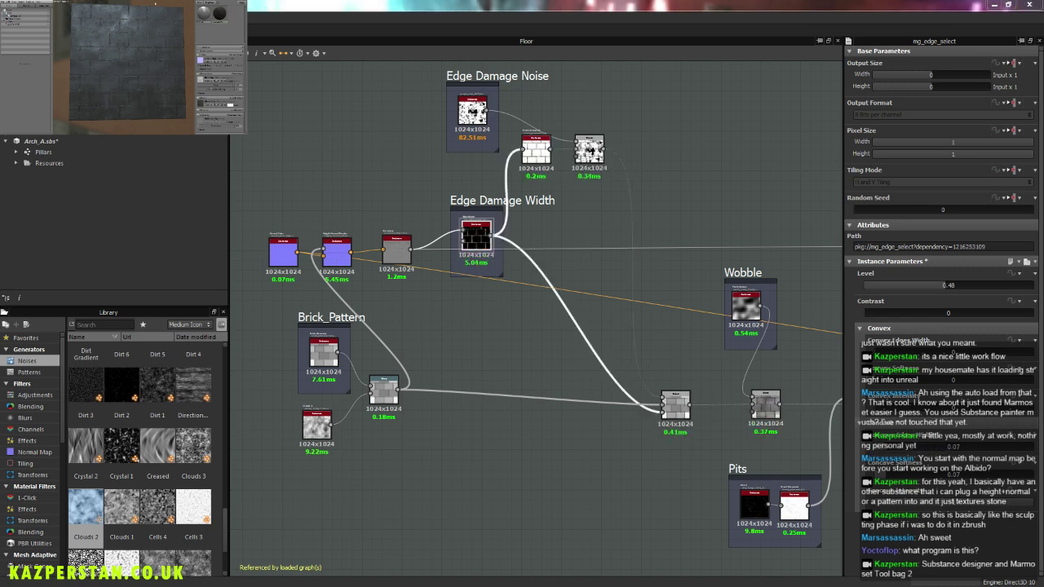
pyautogui.moveTo(885, 450); pyautogui.dragTo(928, 451)
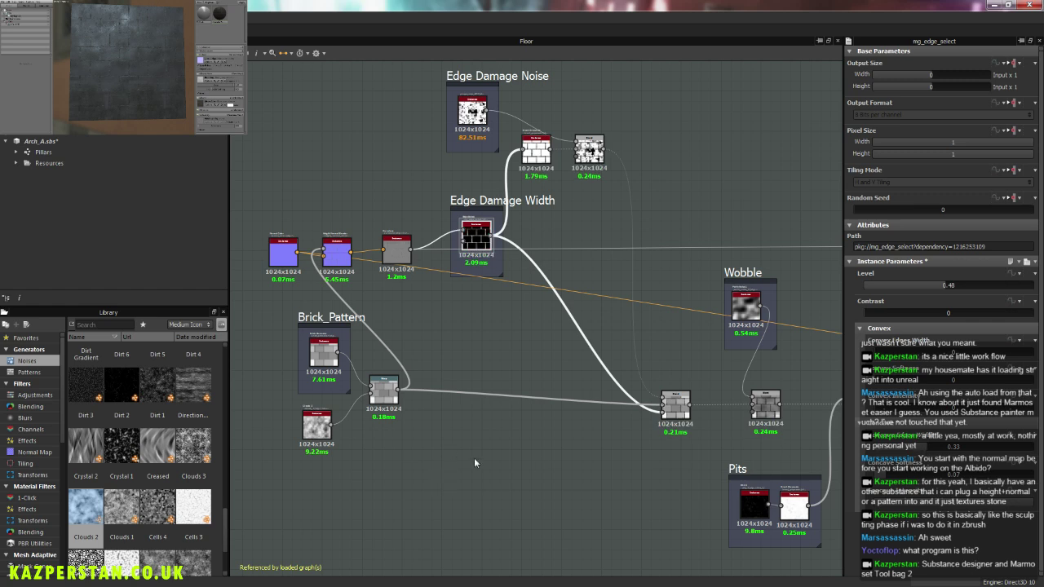
pyautogui.click(324, 361)
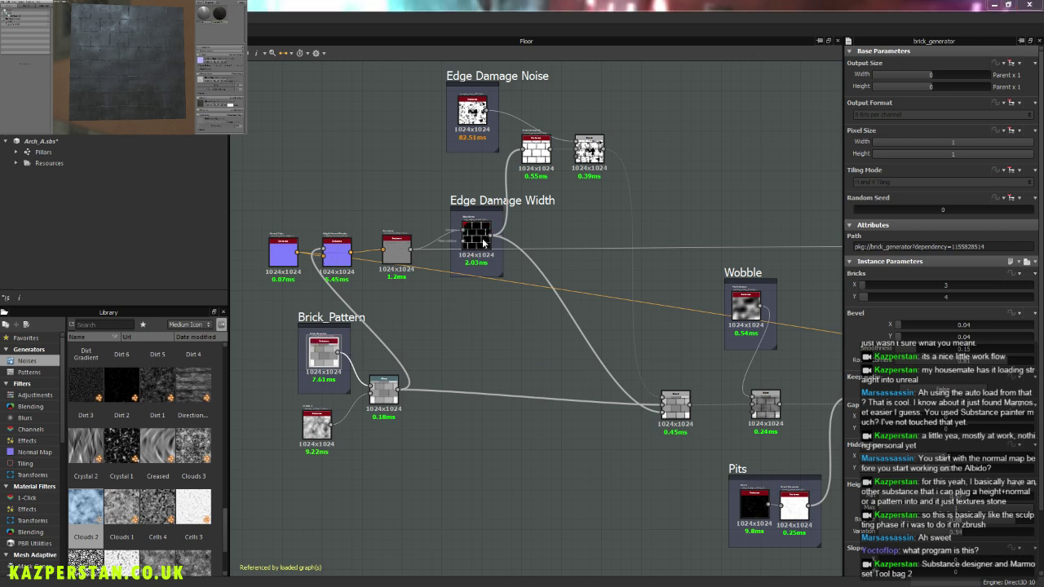
# Step: Raise Edge Damage Width Convex to 0.55 and lift the other edge value from 0.2 to 0.37
pyautogui.click(477, 237)
pyautogui.click(759, 403)
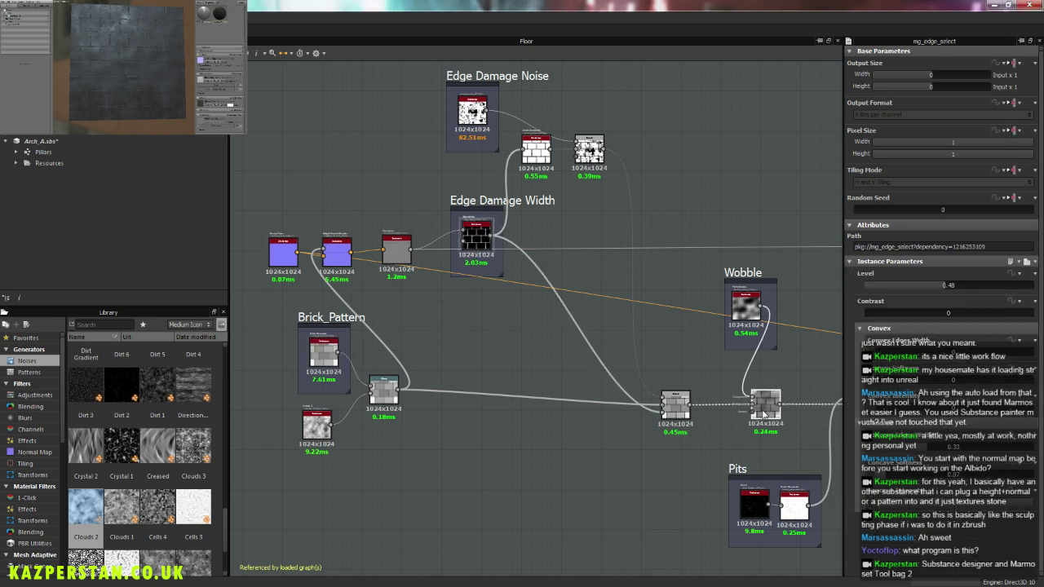
pyautogui.click(477, 224)
pyautogui.moveTo(929, 452); pyautogui.dragTo(947, 455)
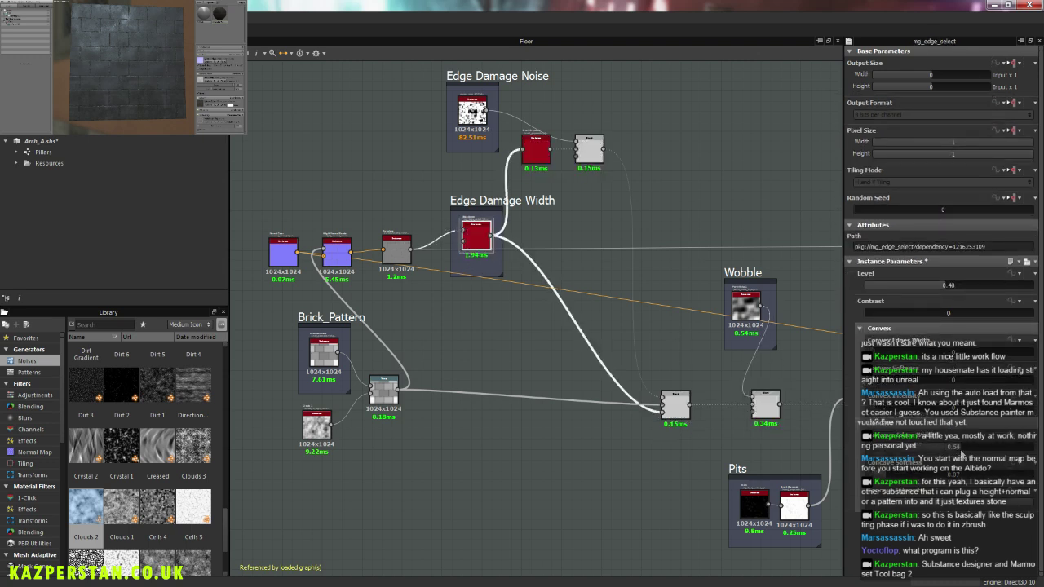
pyautogui.moveTo(958, 454); pyautogui.dragTo(967, 453)
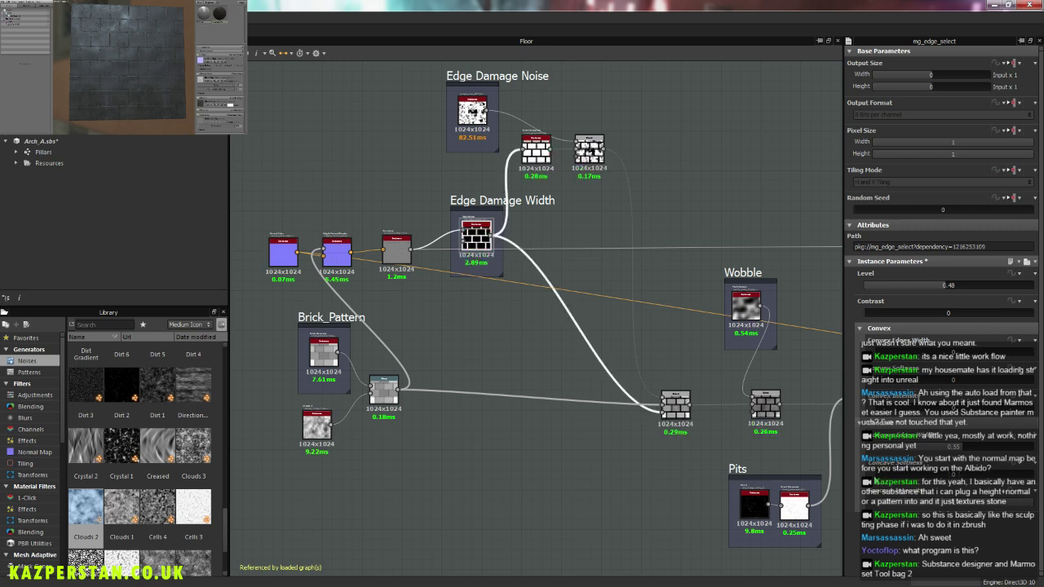
pyautogui.moveTo(897, 476); pyautogui.dragTo(904, 480)
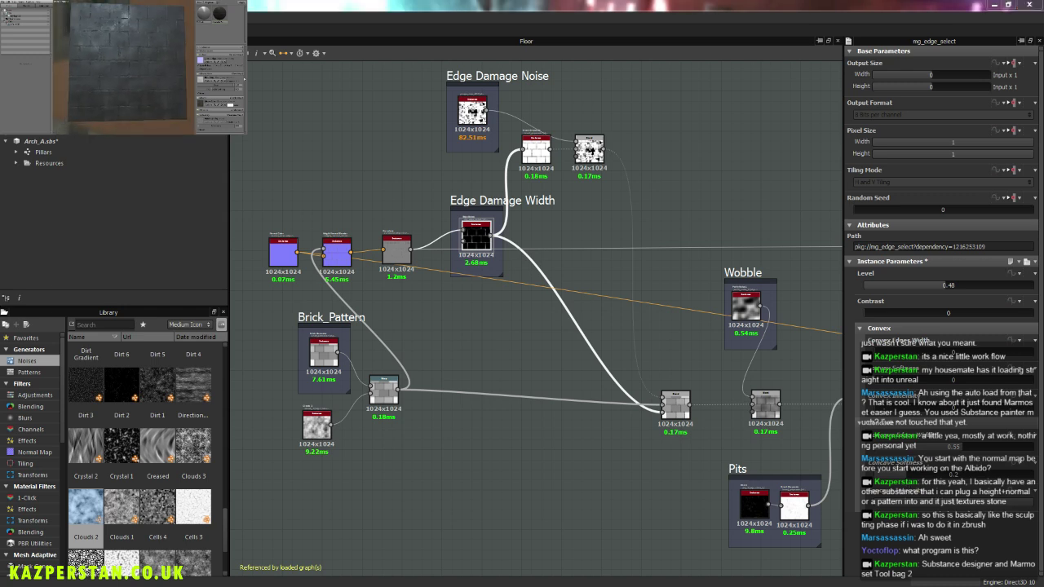
pyautogui.click(394, 215)
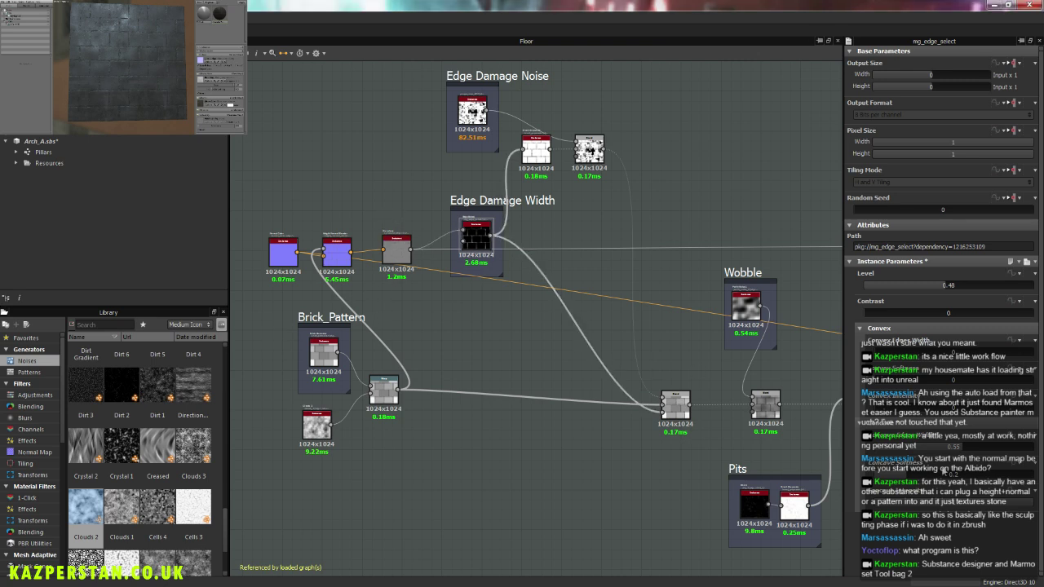
pyautogui.moveTo(912, 482)
pyautogui.mouseDown()
pyautogui.moveTo(934, 482)
pyautogui.moveTo(904, 481)
pyautogui.mouseUp()
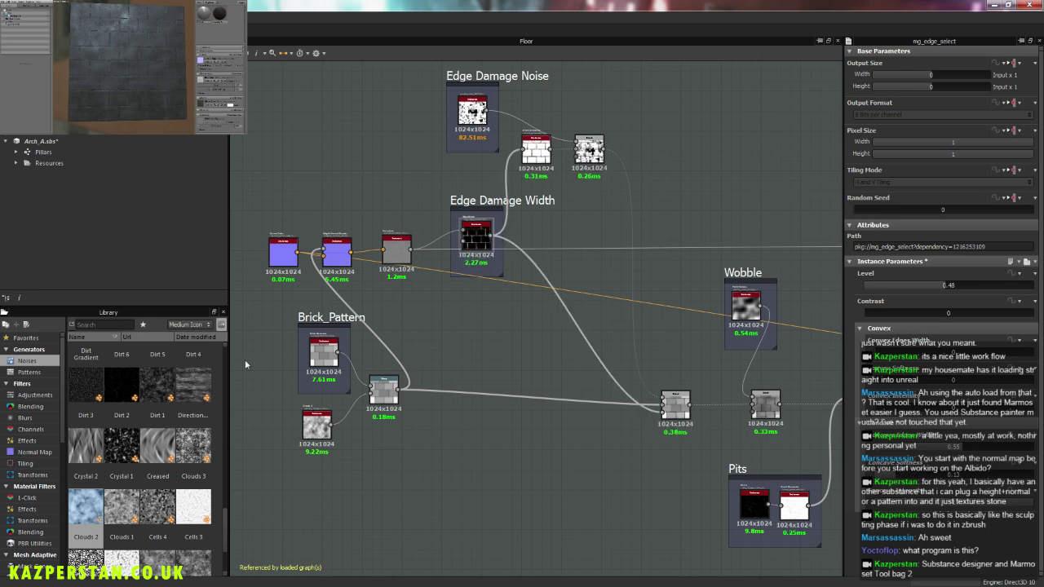
# Step: Orbit and tilt the 3D floor preview into perspective to check the edge damage
pyautogui.moveTo(141, 64)
pyautogui.mouseDown()
pyautogui.moveTo(129, 51)
pyautogui.moveTo(133, 69)
pyautogui.mouseUp()
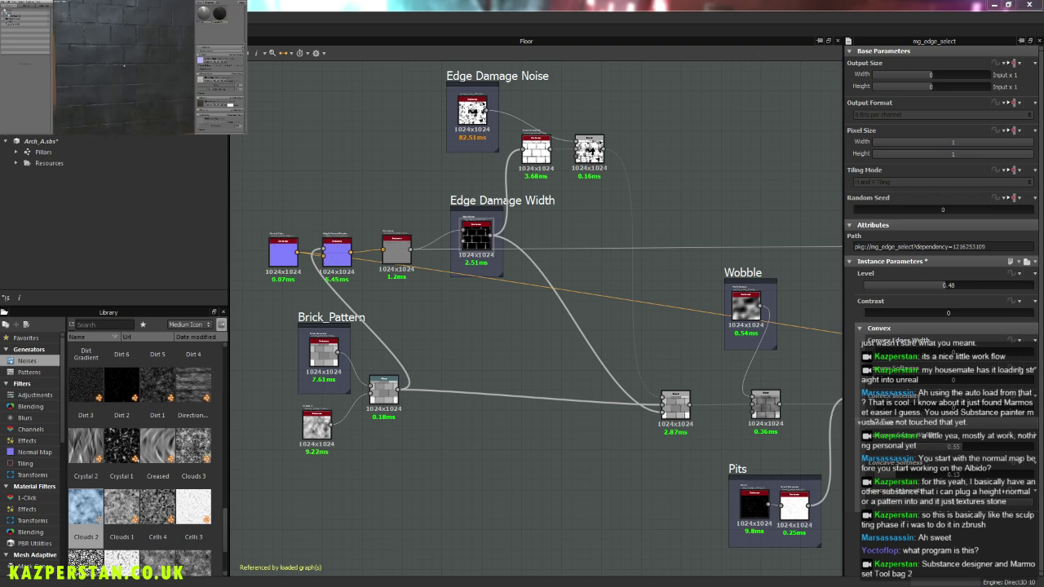
pyautogui.scroll(-2, 133, 68)
pyautogui.scroll(-2, 135, 69)
pyautogui.moveTo(137, 70); pyautogui.dragTo(142, 69)
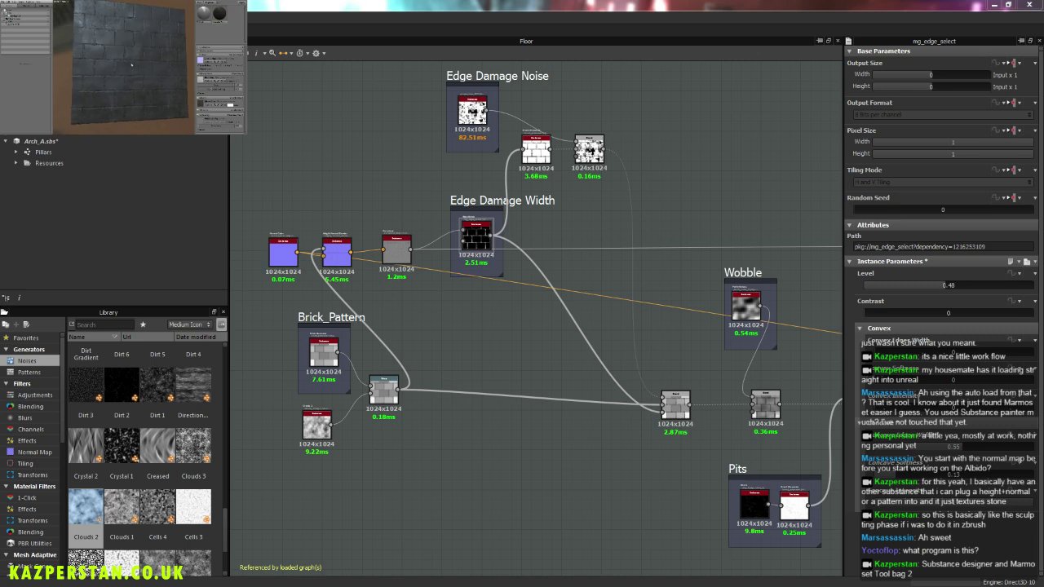
pyautogui.moveTo(147, 82); pyautogui.dragTo(143, 76)
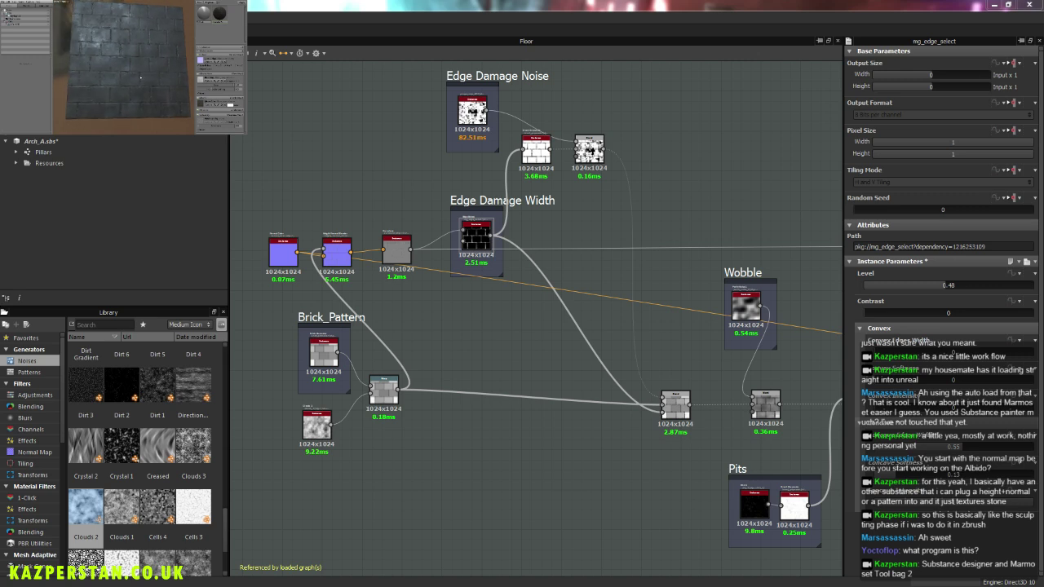
pyautogui.click(318, 426)
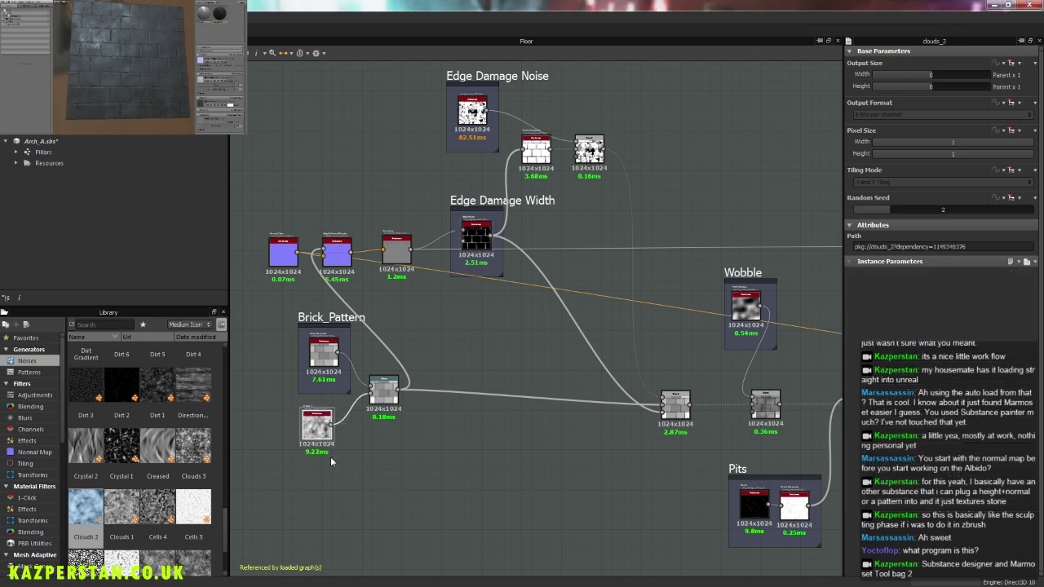
# Step: Test BnW Spots 3 and Crystal 1 noises on the blend, then plug the clouds noise back in
pyautogui.moveTo(331, 457); pyautogui.dragTo(410, 425, button='middle')
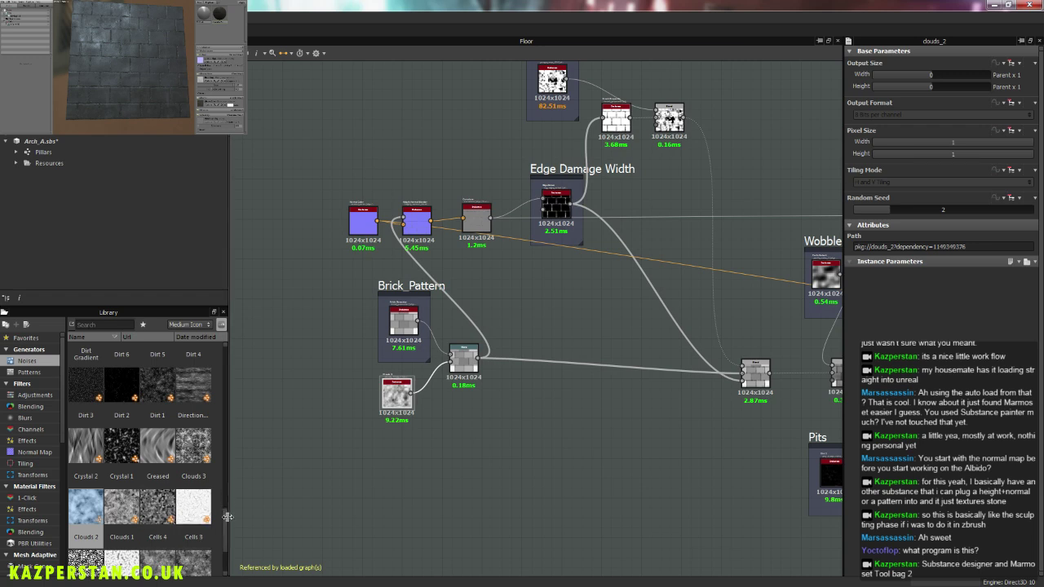
pyautogui.moveTo(226, 526); pyautogui.dragTo(228, 548)
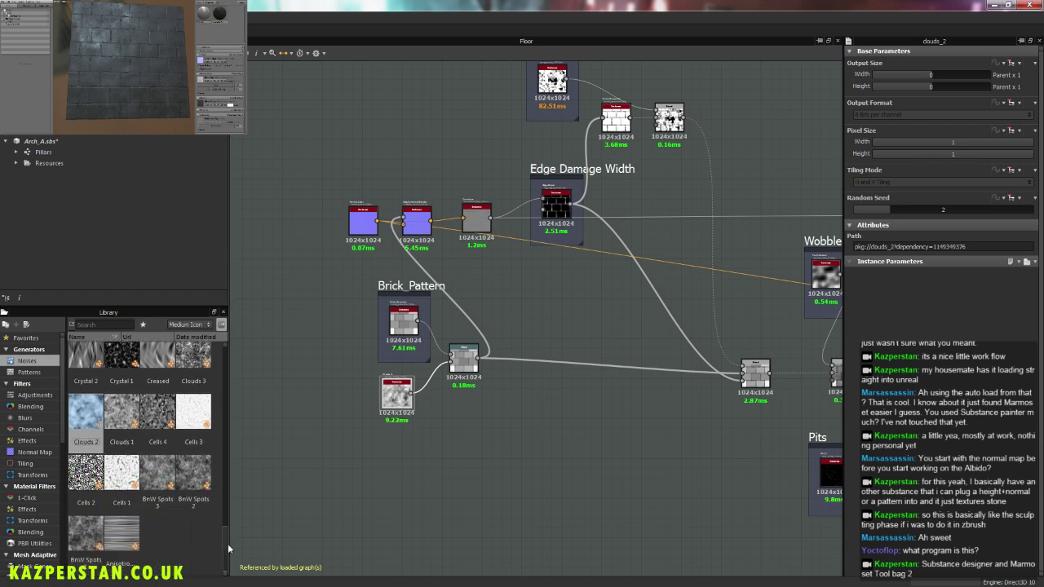
pyautogui.moveTo(157, 477); pyautogui.dragTo(451, 360)
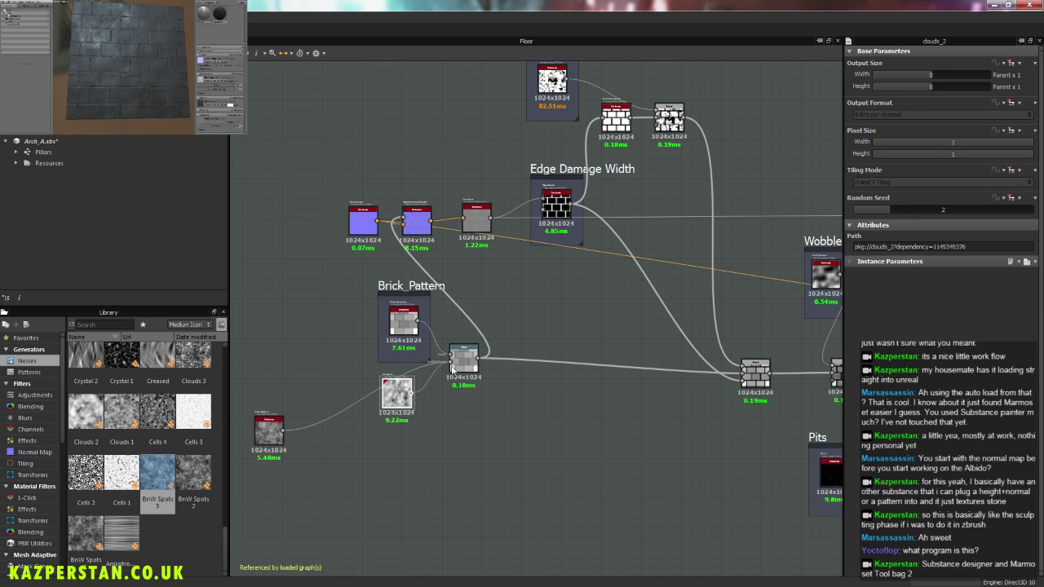
pyautogui.moveTo(451, 368); pyautogui.dragTo(449, 377)
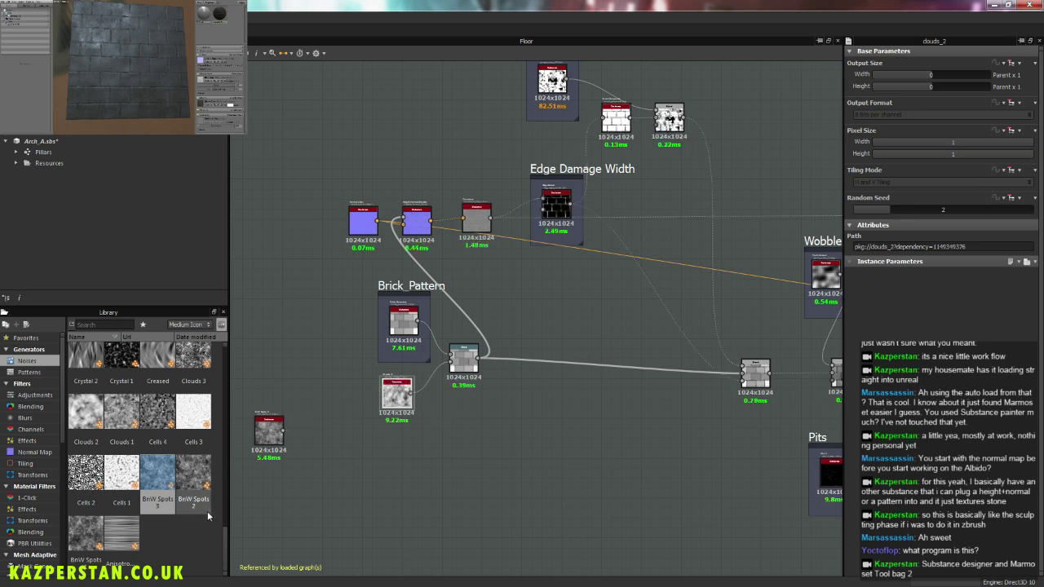
pyautogui.scroll(3, 226, 532)
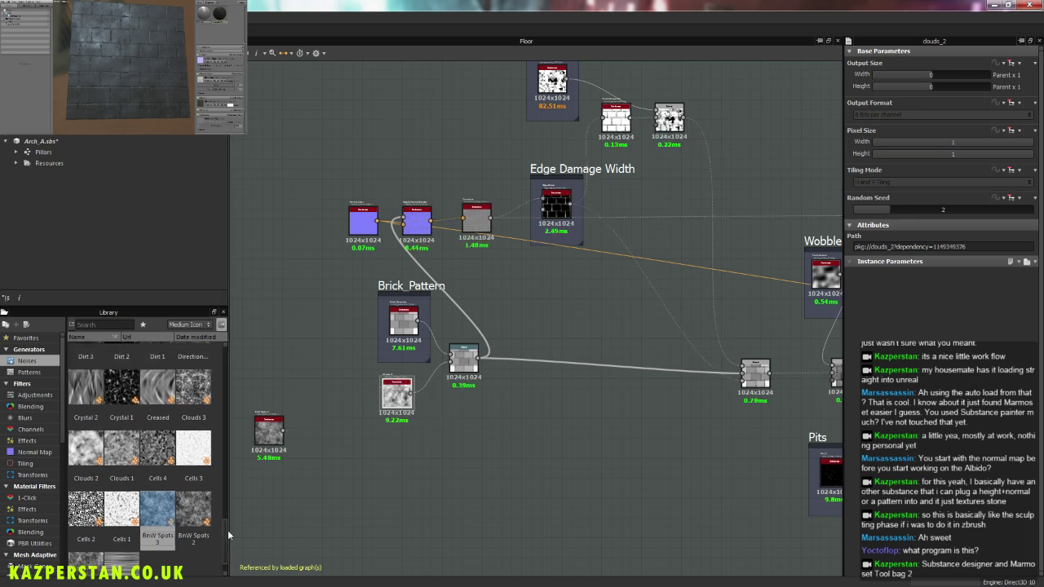
pyautogui.moveTo(127, 461)
pyautogui.mouseDown()
pyautogui.moveTo(297, 484)
pyautogui.moveTo(456, 373)
pyautogui.mouseUp()
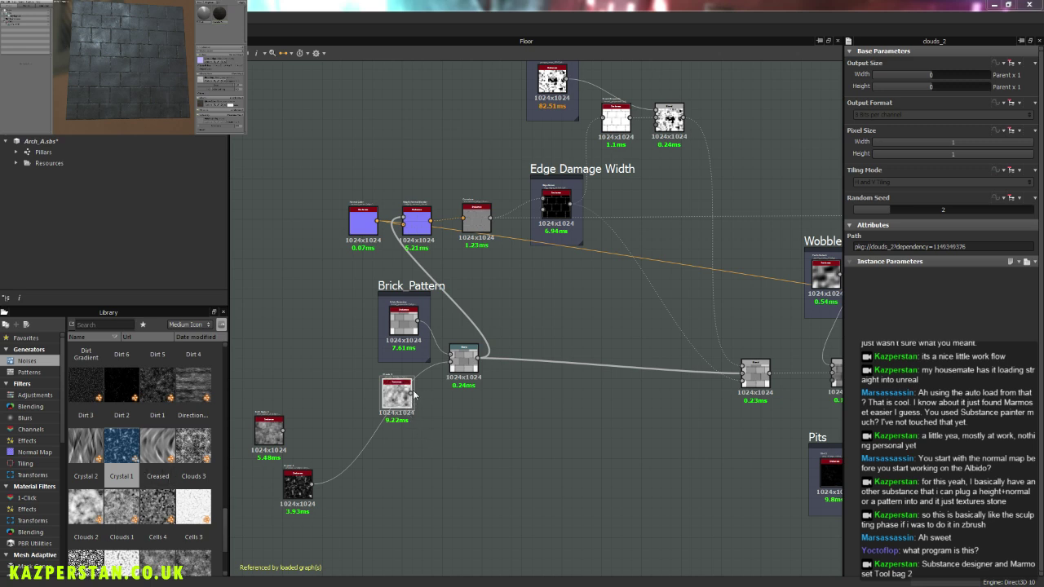
pyautogui.moveTo(438, 372); pyautogui.dragTo(449, 363)
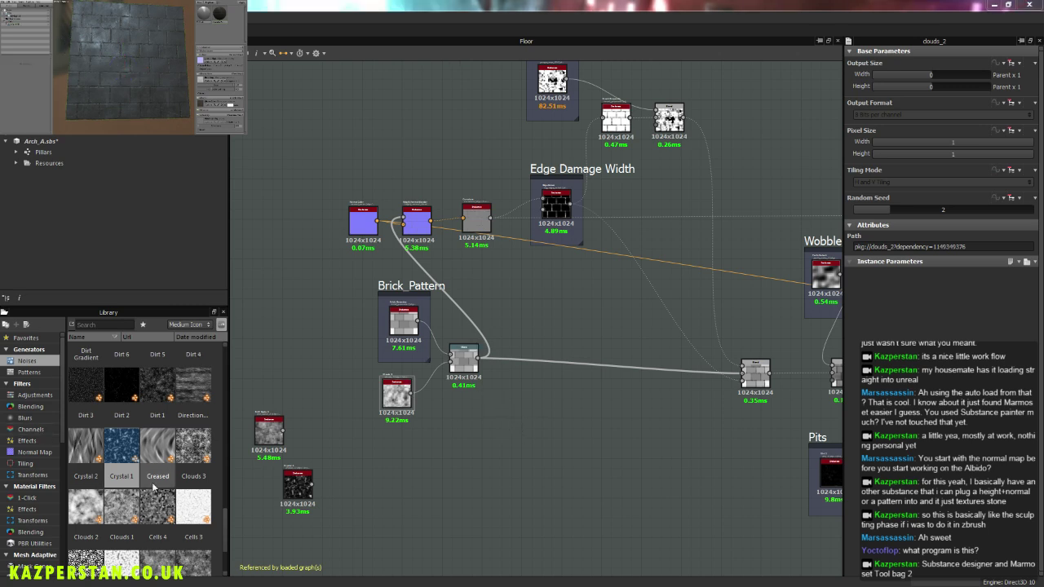
# Step: Inspect the Warp and Clouds 2 node settings with both nodes in view
pyautogui.scroll(1, 228, 526)
pyautogui.scroll(2, 229, 528)
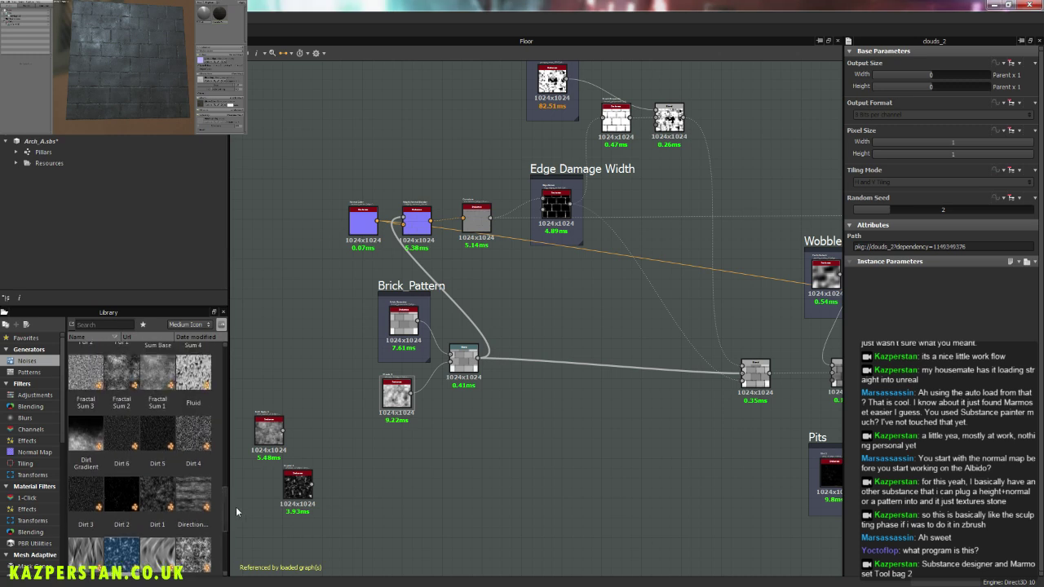
pyautogui.click(463, 378)
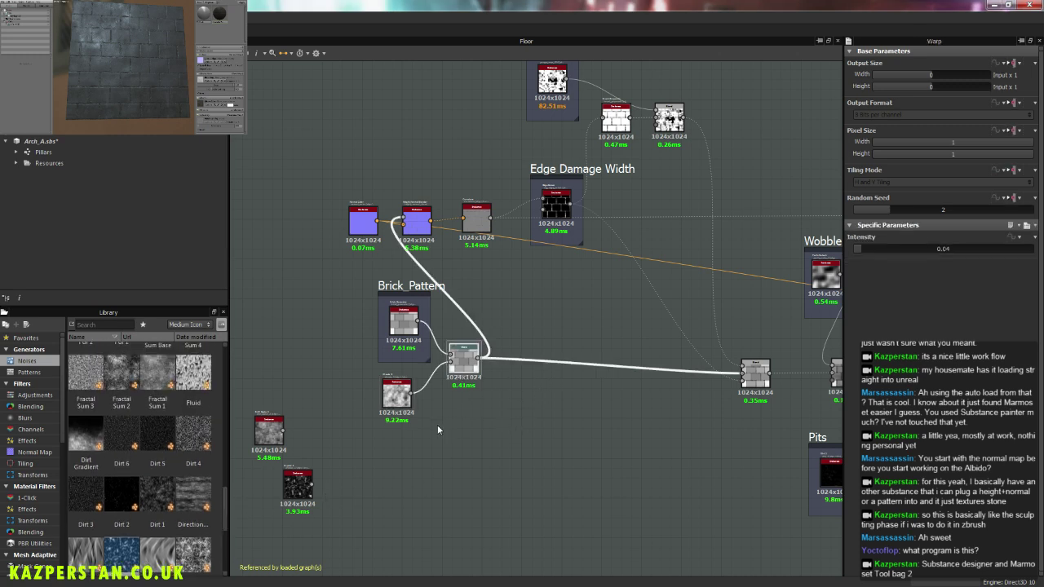
pyautogui.rightClick(516, 448)
pyautogui.press('Escape')
pyautogui.scroll(5, 447, 435)
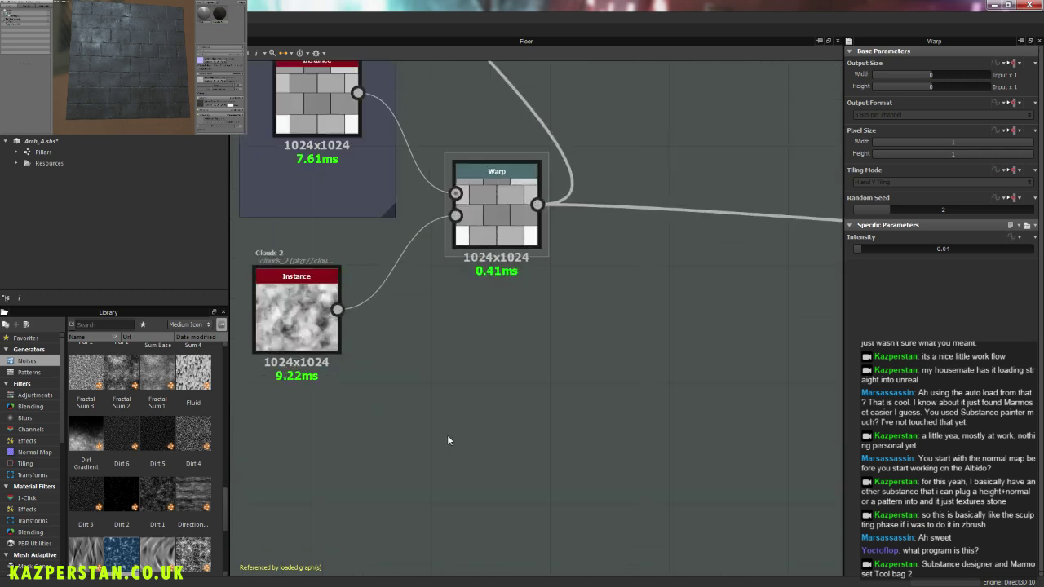
pyautogui.moveTo(447, 441); pyautogui.dragTo(527, 481, button='middle')
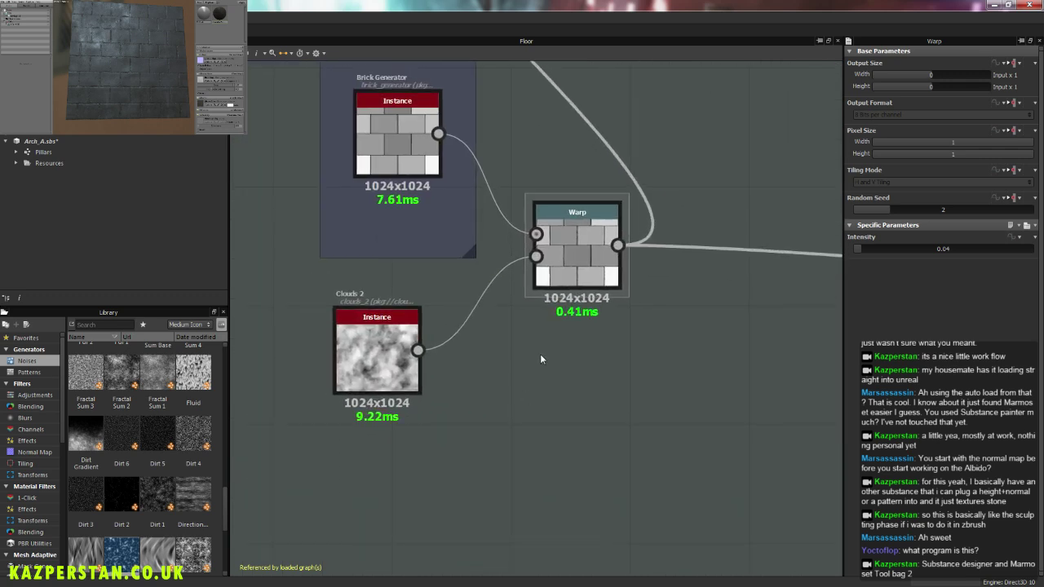
pyautogui.click(380, 382)
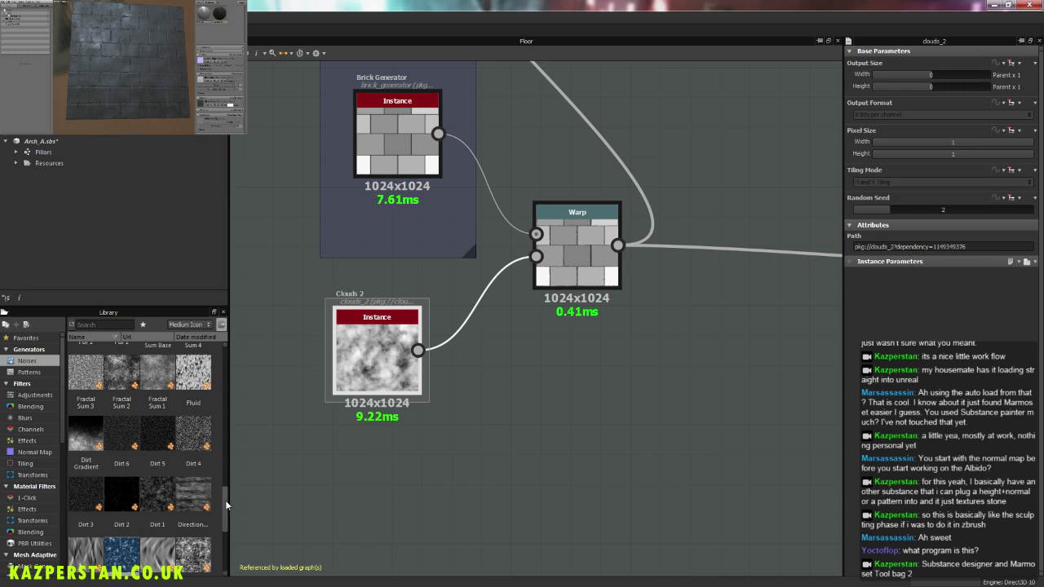
# Step: Try Fractal Sum Base as the Warp's gradient, then reconnect Clouds 2 in its place
pyautogui.scroll(1, 226, 504)
pyautogui.moveTo(227, 504); pyautogui.dragTo(231, 476)
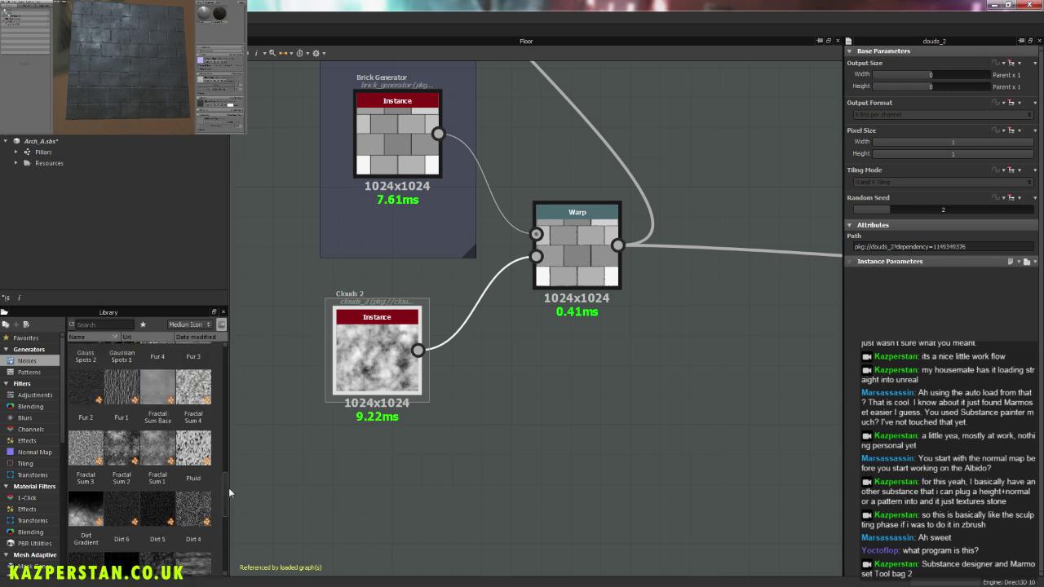
pyautogui.moveTo(169, 463)
pyautogui.mouseDown()
pyautogui.moveTo(373, 467)
pyautogui.moveTo(538, 263)
pyautogui.mouseUp()
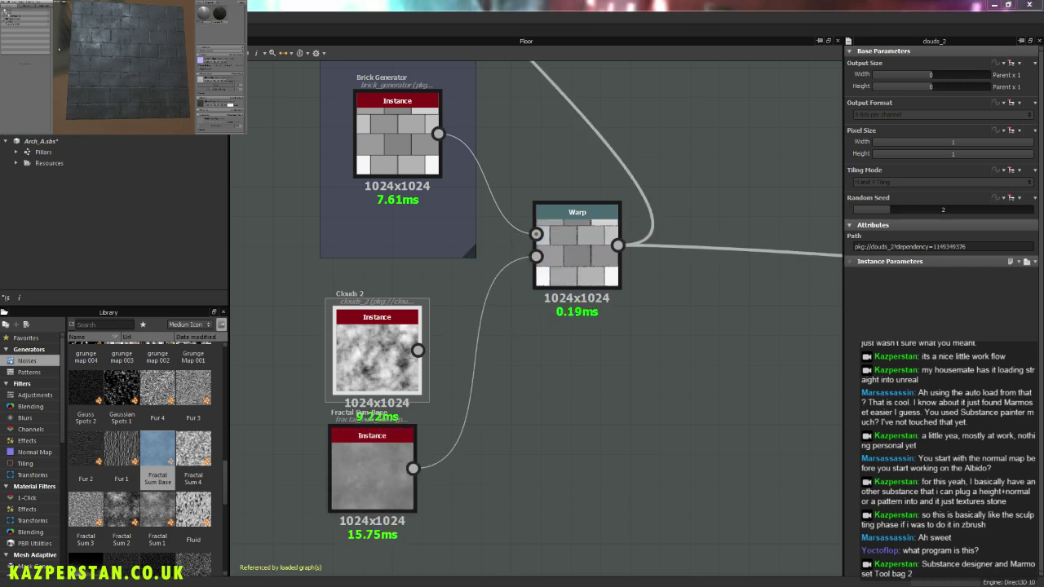
pyautogui.click(608, 274)
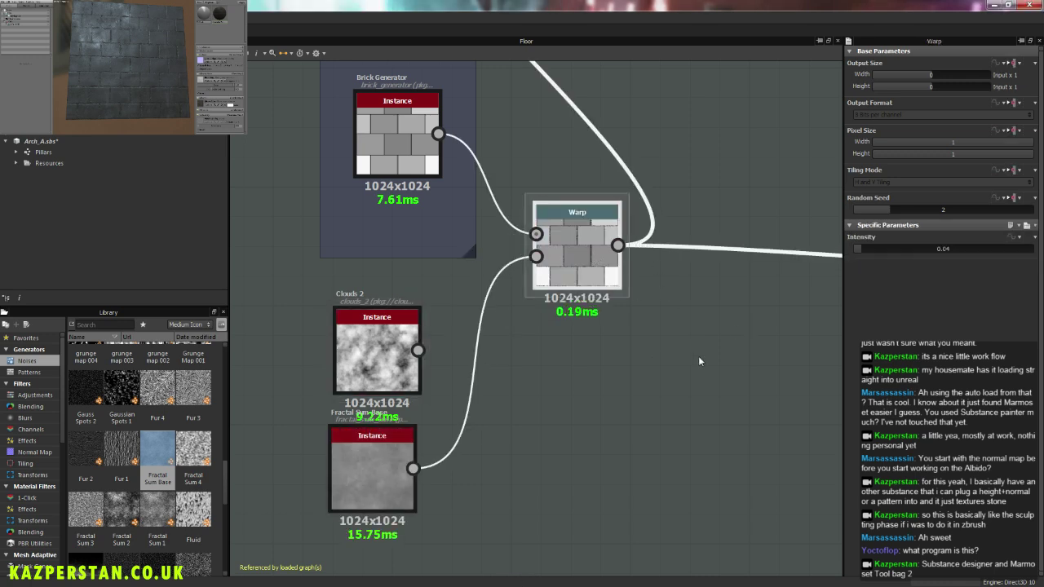
pyautogui.moveTo(418, 350); pyautogui.dragTo(536, 256)
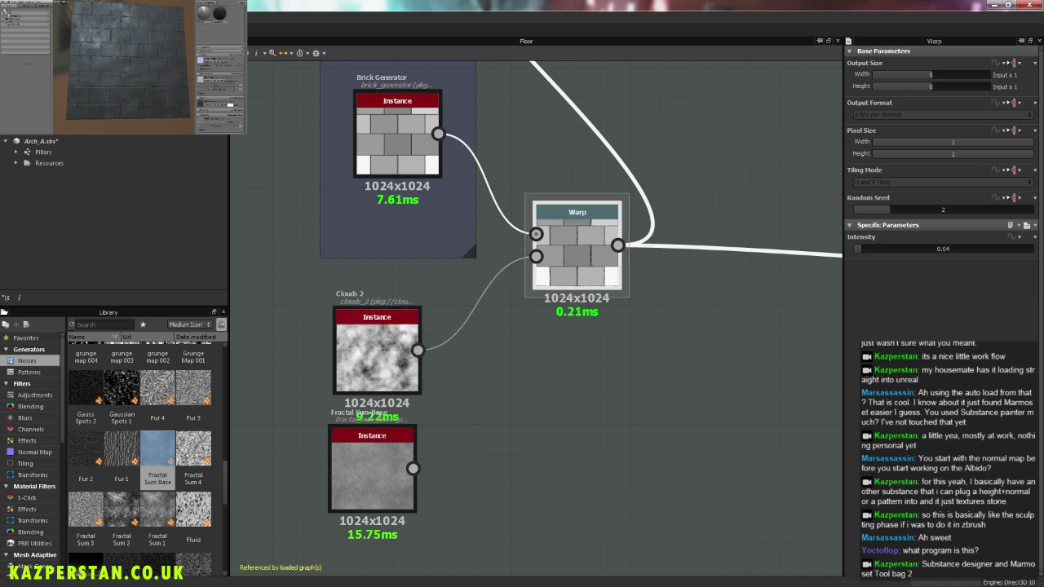
pyautogui.click(484, 427)
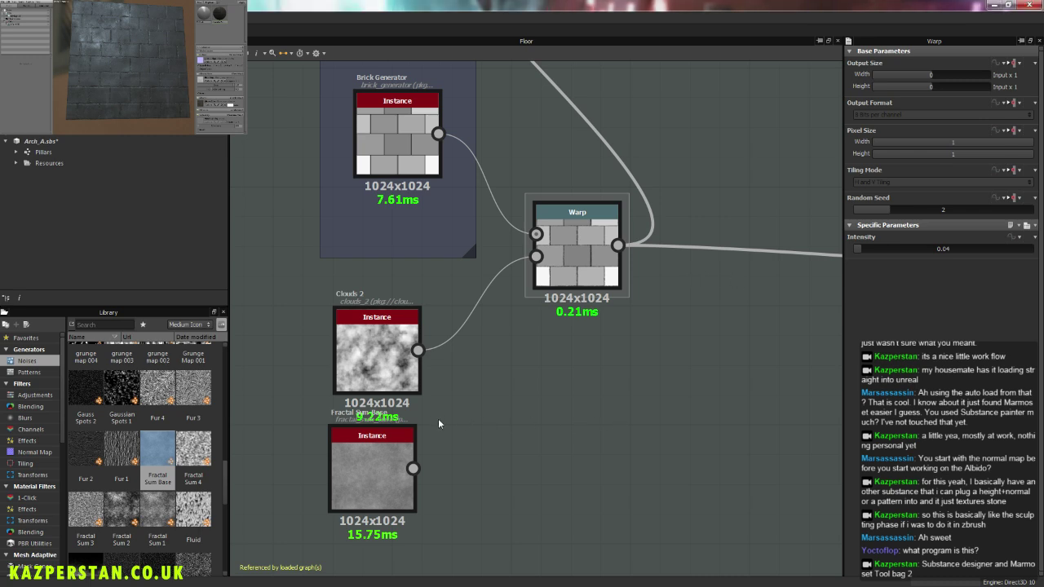
# Step: Zoom out over the graph and view the Blend node's settings
pyautogui.scroll(-2, 533, 391)
pyautogui.scroll(-2, 517, 374)
pyautogui.scroll(2, 506, 389)
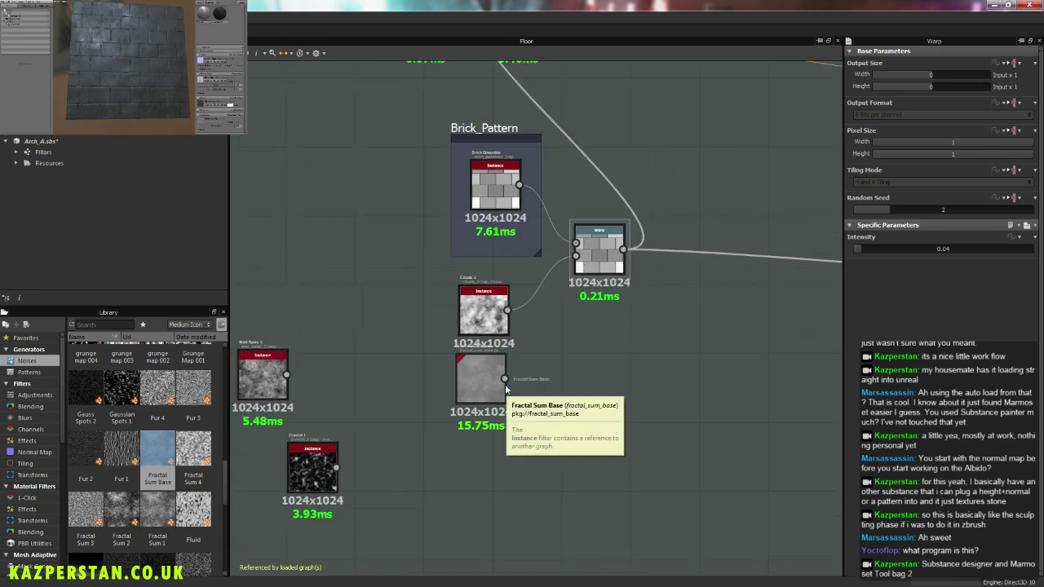
pyautogui.moveTo(506, 390); pyautogui.dragTo(372, 377, button='middle')
pyautogui.scroll(-2, 673, 384)
pyautogui.scroll(-3, 744, 392)
pyautogui.scroll(2, 683, 390)
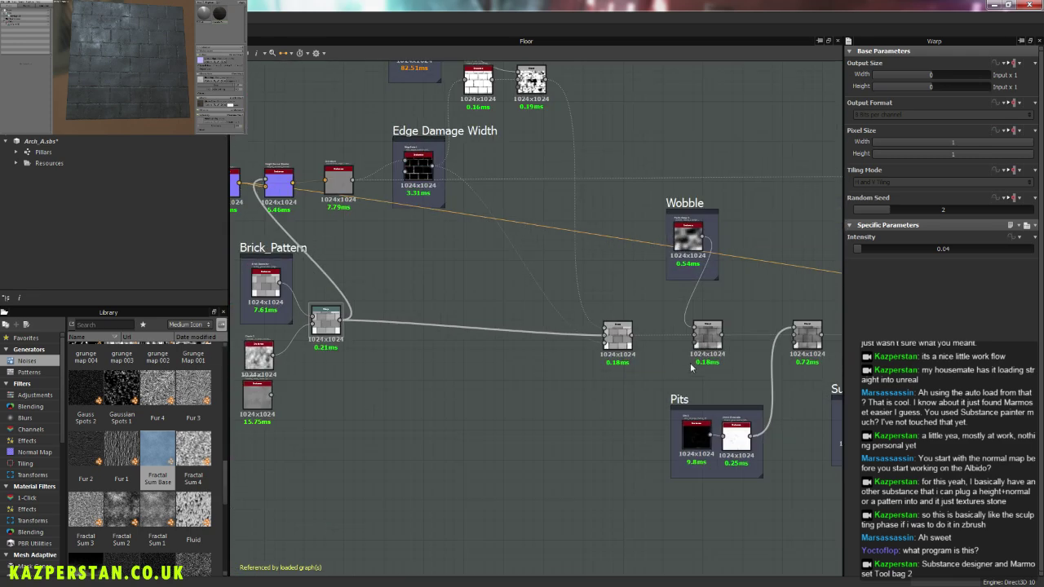
pyautogui.click(618, 340)
# Step: Add a Moisture Noise node near Brick_Pattern and drag a link from its output
pyautogui.moveTo(444, 397)
pyautogui.mouseDown(button='middle')
pyautogui.moveTo(521, 398)
pyautogui.moveTo(604, 367)
pyautogui.mouseUp(button='middle')
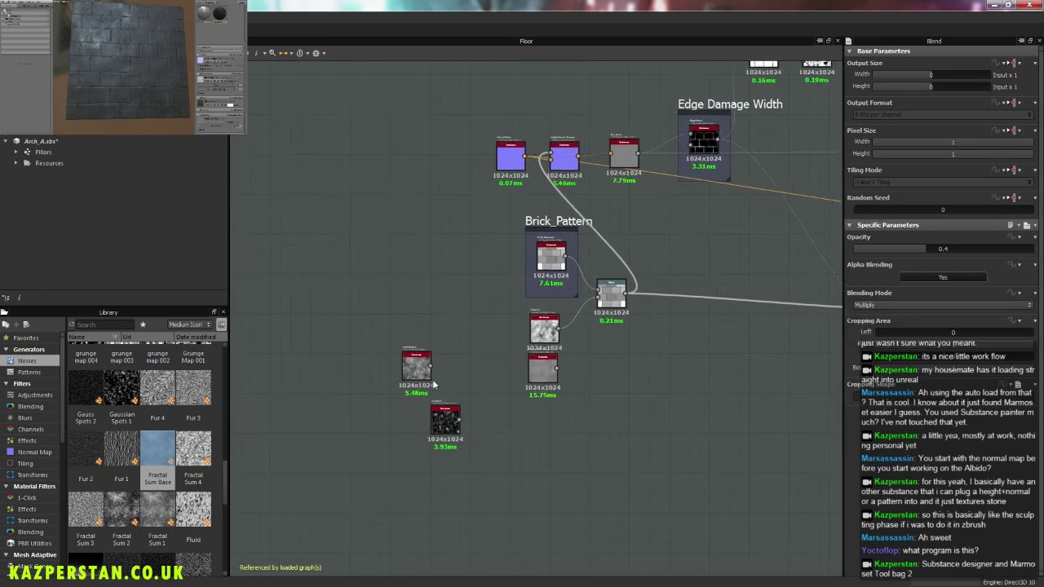
pyautogui.scroll(2, 228, 457)
pyautogui.scroll(2, 230, 456)
pyautogui.scroll(2, 230, 453)
pyautogui.scroll(2, 232, 423)
pyautogui.scroll(2, 234, 414)
pyautogui.scroll(2, 237, 408)
pyautogui.scroll(1, 238, 395)
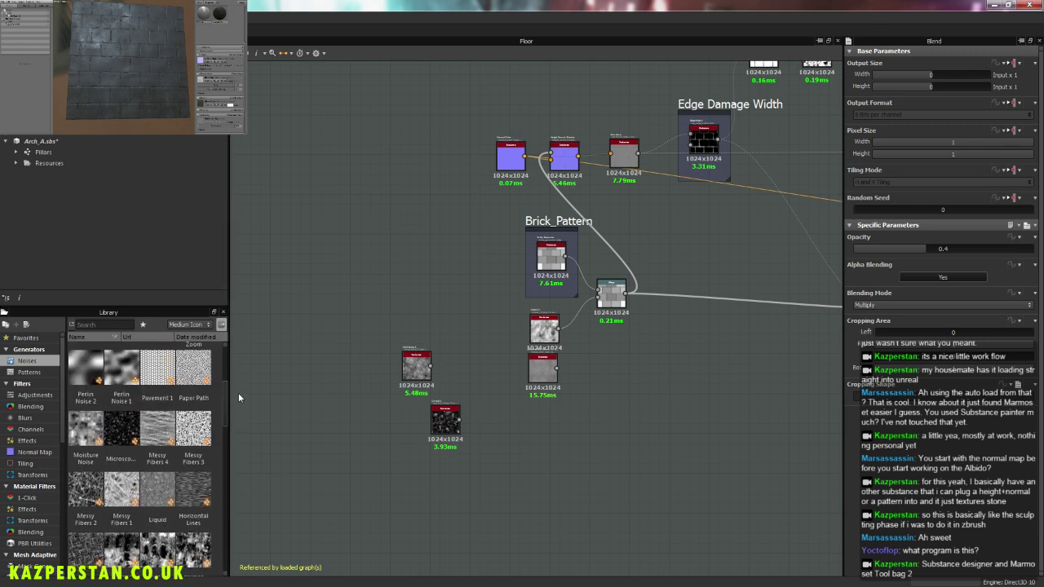
pyautogui.scroll(1, 239, 388)
pyautogui.moveTo(86, 461)
pyautogui.mouseDown()
pyautogui.moveTo(472, 453)
pyautogui.moveTo(531, 404)
pyautogui.mouseUp()
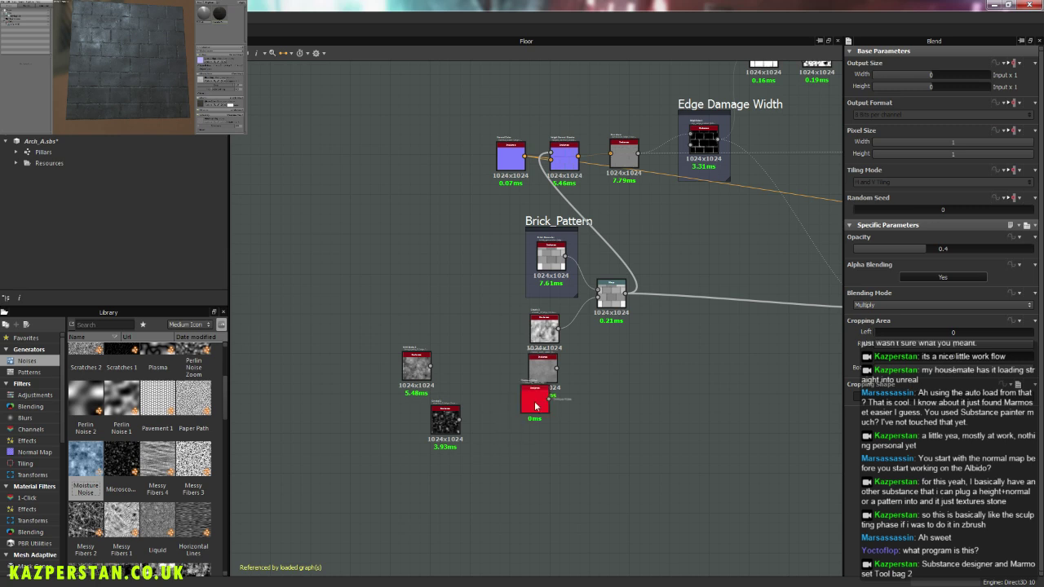
pyautogui.scroll(3, 558, 420)
pyautogui.scroll(2, 558, 420)
pyautogui.moveTo(529, 363)
pyautogui.mouseDown()
pyautogui.moveTo(690, 273)
pyautogui.moveTo(681, 69)
pyautogui.mouseUp()
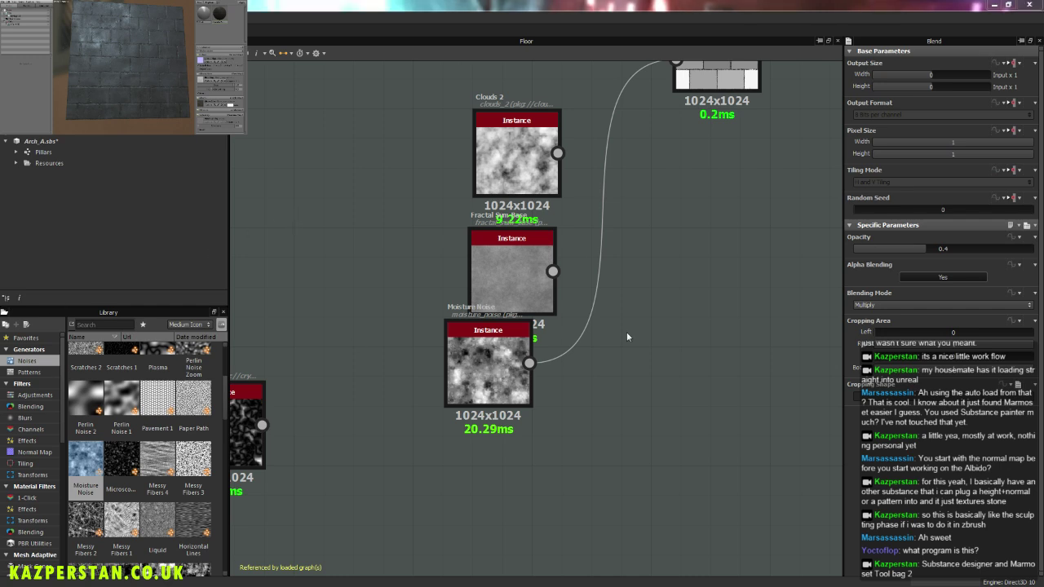
# Step: Reconnect Clouds 2 to the Warp's gradient input
pyautogui.moveTo(628, 340); pyautogui.dragTo(435, 586, button='middle')
pyautogui.moveTo(364, 402)
pyautogui.mouseDown()
pyautogui.moveTo(400, 391)
pyautogui.moveTo(482, 308)
pyautogui.mouseUp()
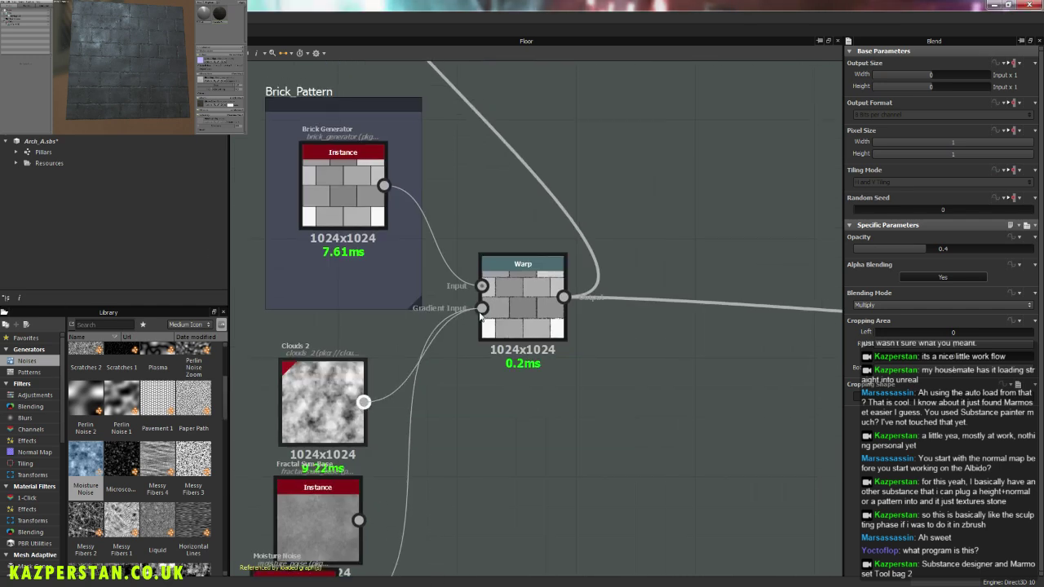
pyautogui.moveTo(437, 396); pyautogui.dragTo(521, 306, button='middle')
# Step: Delete the unused Moisture Noise and Crystal 1 test nodes
pyautogui.click(529, 326)
pyautogui.press('Delete')
pyautogui.click(371, 365)
pyautogui.press('Delete')
pyautogui.click(339, 260)
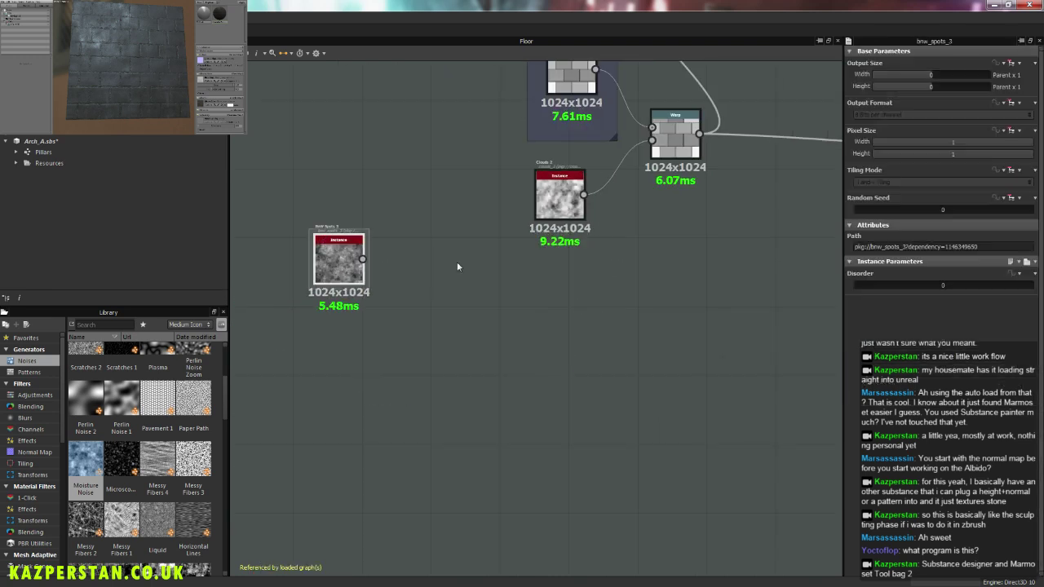
# Step: Delete the leftover spots noise and set Warp Intensity to 0.04
pyautogui.press('Delete')
pyautogui.click(675, 130)
pyautogui.moveTo(862, 248); pyautogui.dragTo(934, 253)
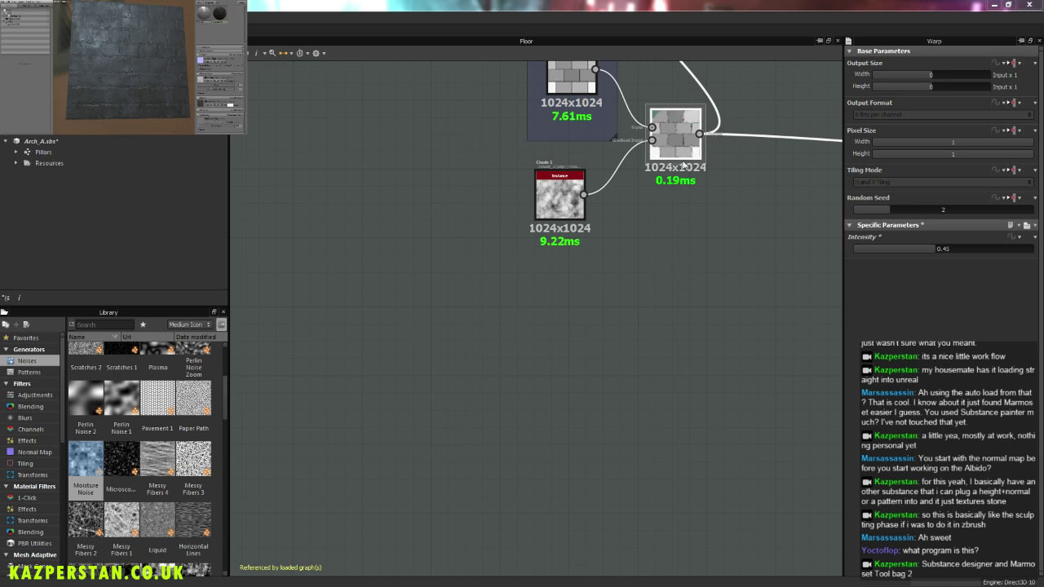
pyautogui.write('0.04')
pyautogui.press('Return')
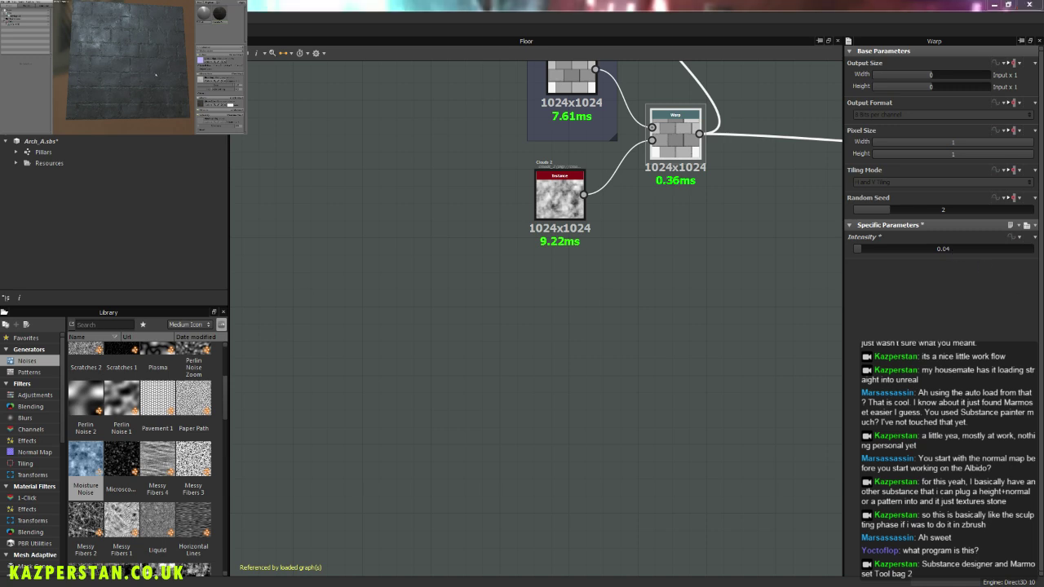
pyautogui.moveTo(156, 75); pyautogui.dragTo(148, 84)
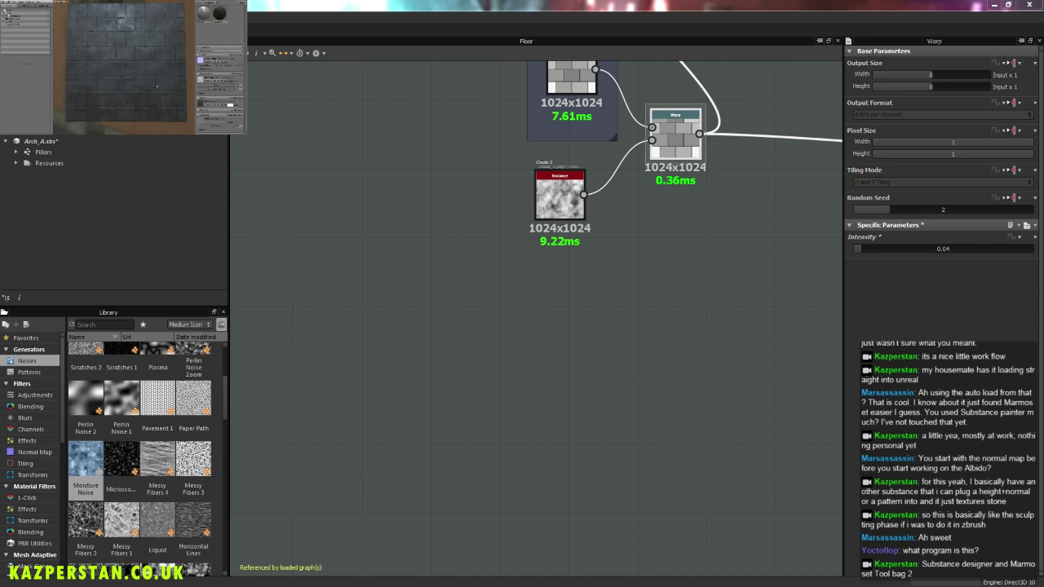
# Step: Re-enter a subtler Warp Intensity value and tilt the floor preview to check the distortion
pyautogui.moveTo(503, 261)
pyautogui.mouseDown(button='middle')
pyautogui.moveTo(508, 302)
pyautogui.moveTo(469, 319)
pyautogui.mouseUp(button='middle')
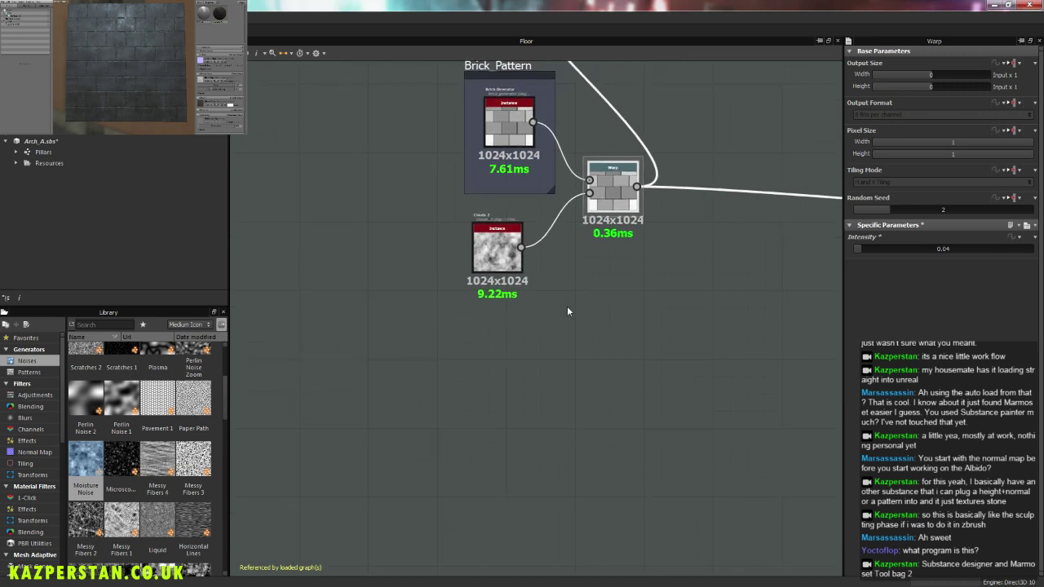
pyautogui.moveTo(554, 313); pyautogui.dragTo(522, 365, button='middle')
pyautogui.doubleClick(938, 249)
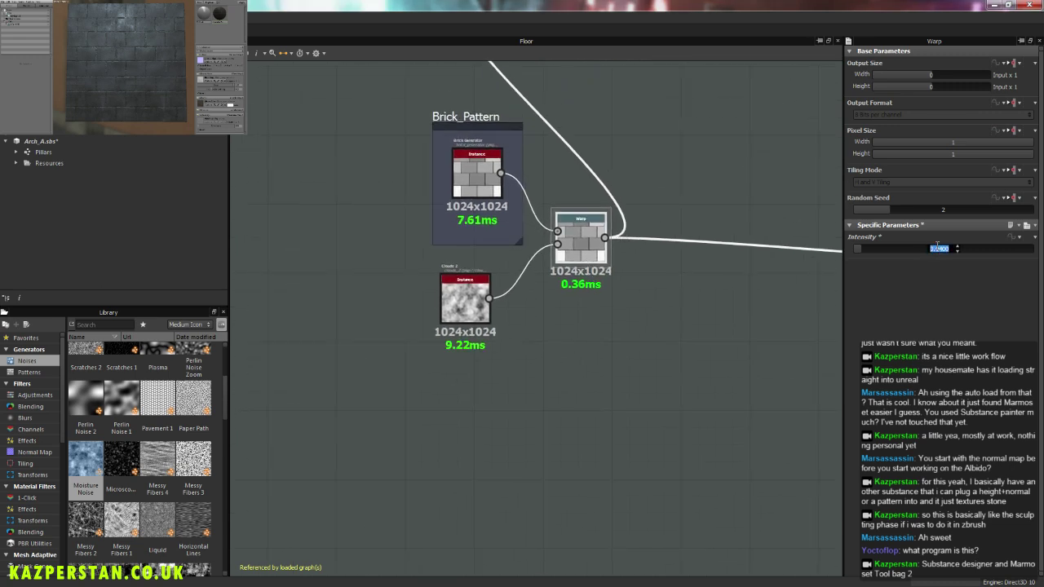
pyautogui.write('0.8')
pyautogui.press('Return')
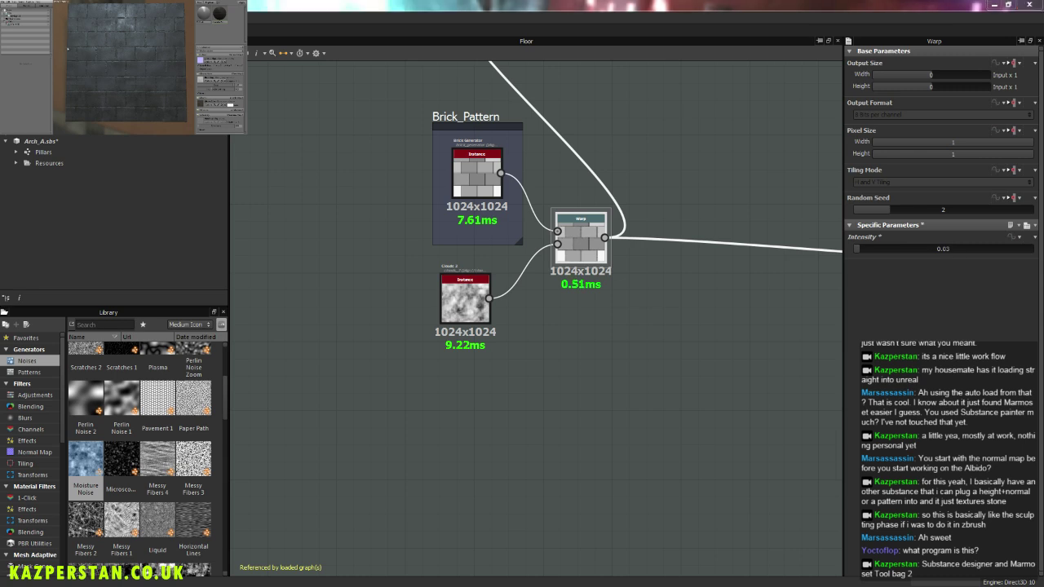
pyautogui.scroll(5, 131, 90)
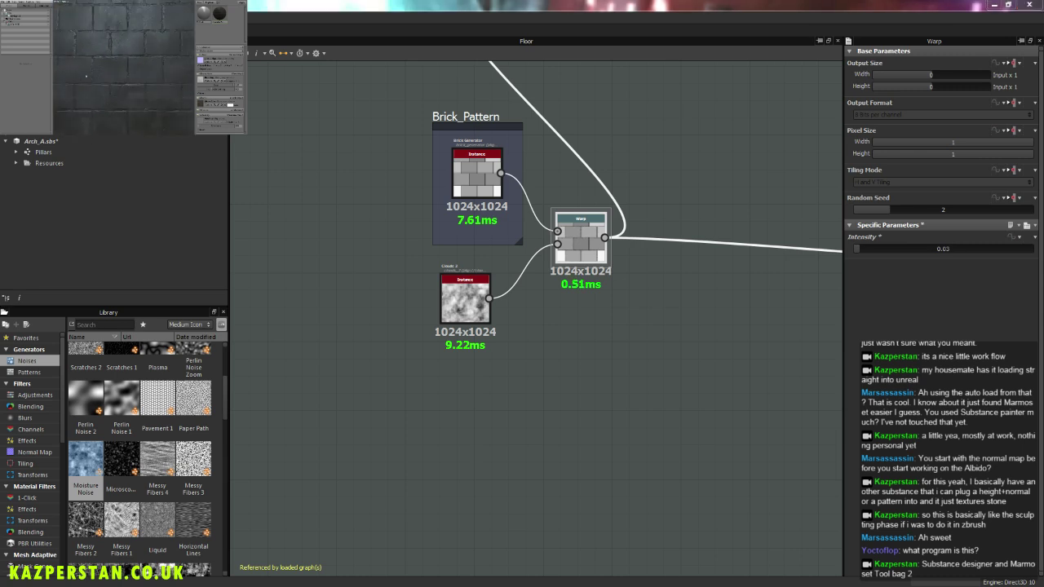
pyautogui.moveTo(132, 90)
pyautogui.mouseDown()
pyautogui.moveTo(124, 78)
pyautogui.moveTo(133, 85)
pyautogui.mouseUp()
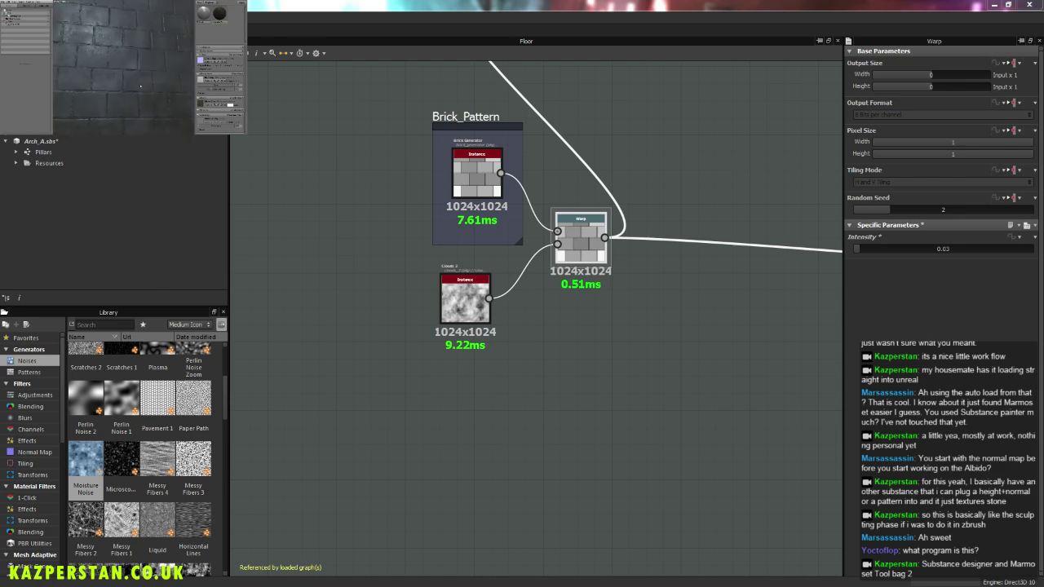
# Step: Pan and zoom across the Floor graph, past the Mortar_Width frame and the normal blend nodes
pyautogui.scroll(-3, 629, 361)
pyautogui.scroll(-2, 519, 400)
pyautogui.moveTo(682, 357); pyautogui.dragTo(566, 305, button='middle')
pyautogui.scroll(1, 595, 338)
pyautogui.scroll(2, 595, 338)
pyautogui.scroll(3, 550, 387)
pyautogui.scroll(1, 559, 354)
pyautogui.scroll(1, 499, 260)
pyautogui.scroll(1, 498, 261)
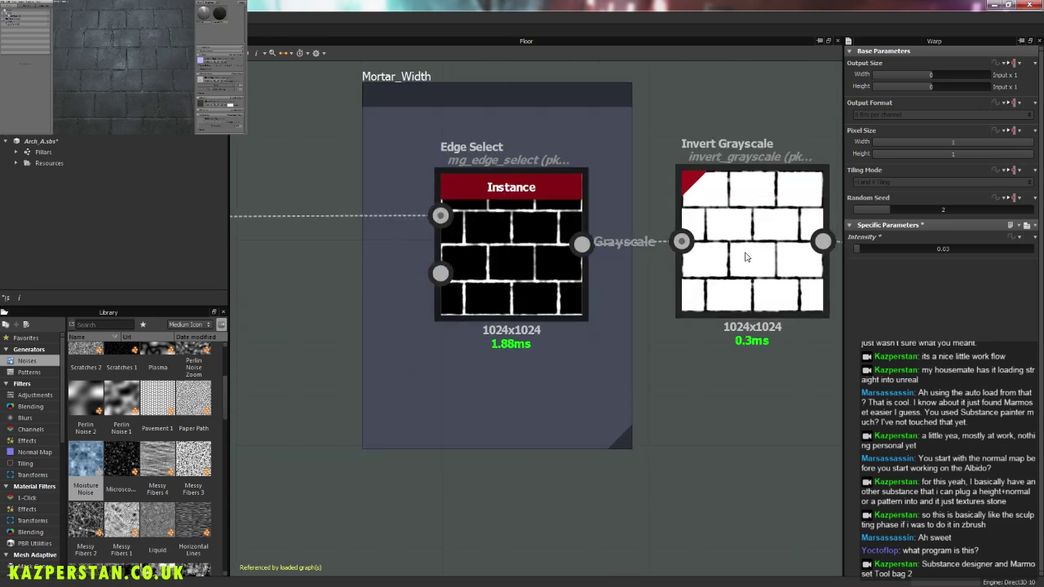
pyautogui.moveTo(756, 413); pyautogui.dragTo(530, 375, button='middle')
pyautogui.scroll(-2, 625, 393)
pyautogui.moveTo(624, 393)
pyautogui.mouseDown(button='middle')
pyautogui.moveTo(444, 240)
pyautogui.moveTo(555, 319)
pyautogui.mouseUp(button='middle')
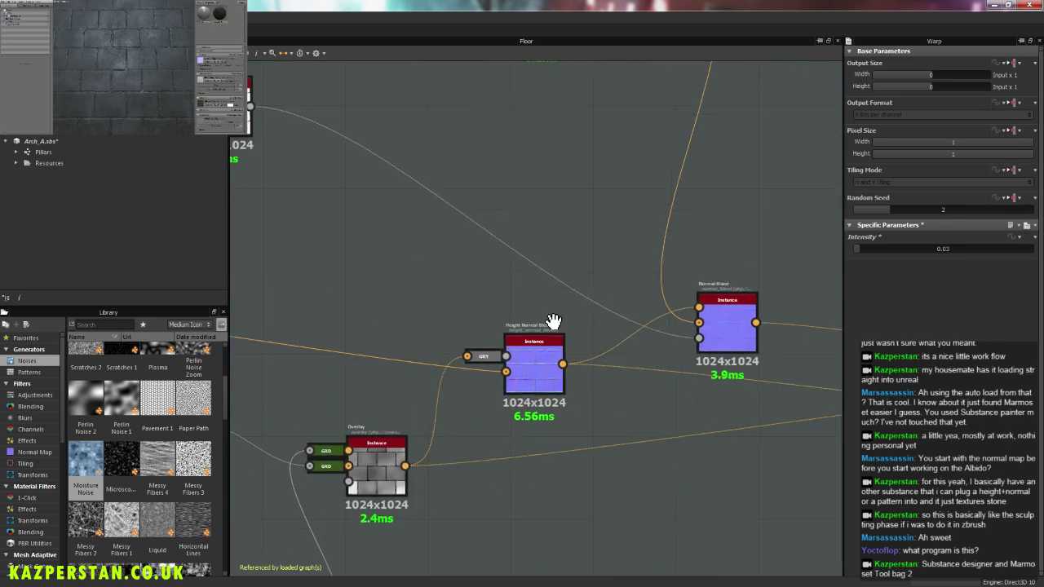
pyautogui.moveTo(633, 384); pyautogui.dragTo(678, 330, button='middle')
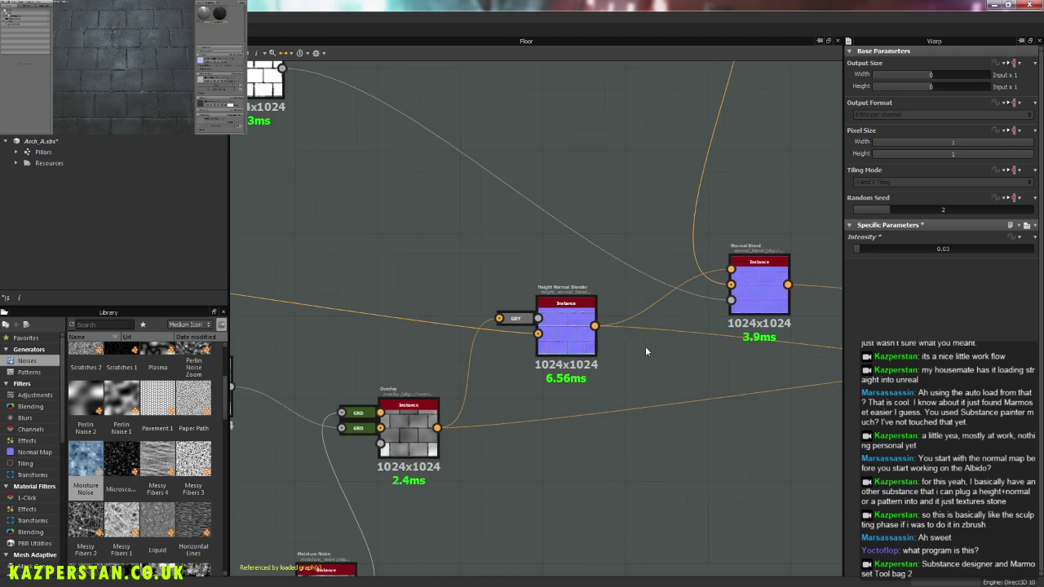
pyautogui.scroll(-1, 478, 269)
pyautogui.scroll(-2, 471, 278)
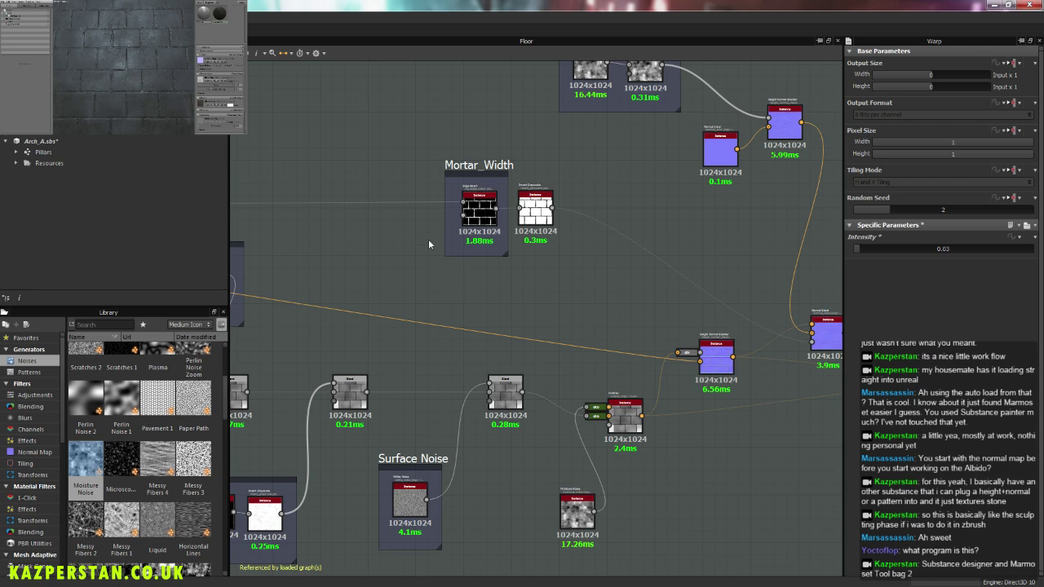
# Step: Frame the Edge Damage area and select the Edge Damage Width edge-select node, showing Level 0.48
pyautogui.moveTo(428, 243); pyautogui.dragTo(541, 250, button='middle')
pyautogui.scroll(-3, 560, 230)
pyautogui.moveTo(277, 193); pyautogui.dragTo(593, 366, button='middle')
pyautogui.scroll(3, 453, 283)
pyautogui.scroll(3, 593, 366)
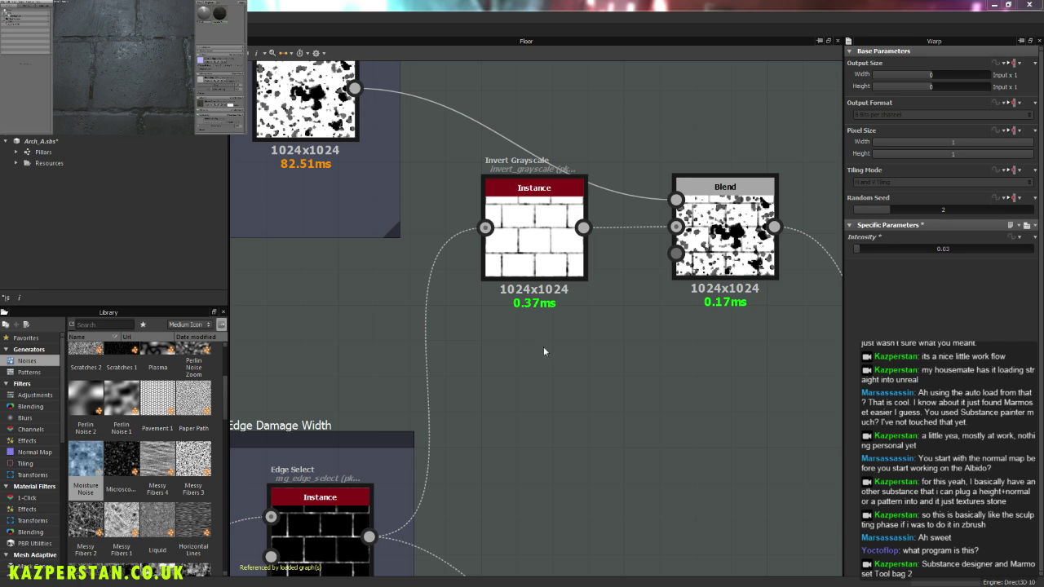
pyautogui.scroll(2, 520, 323)
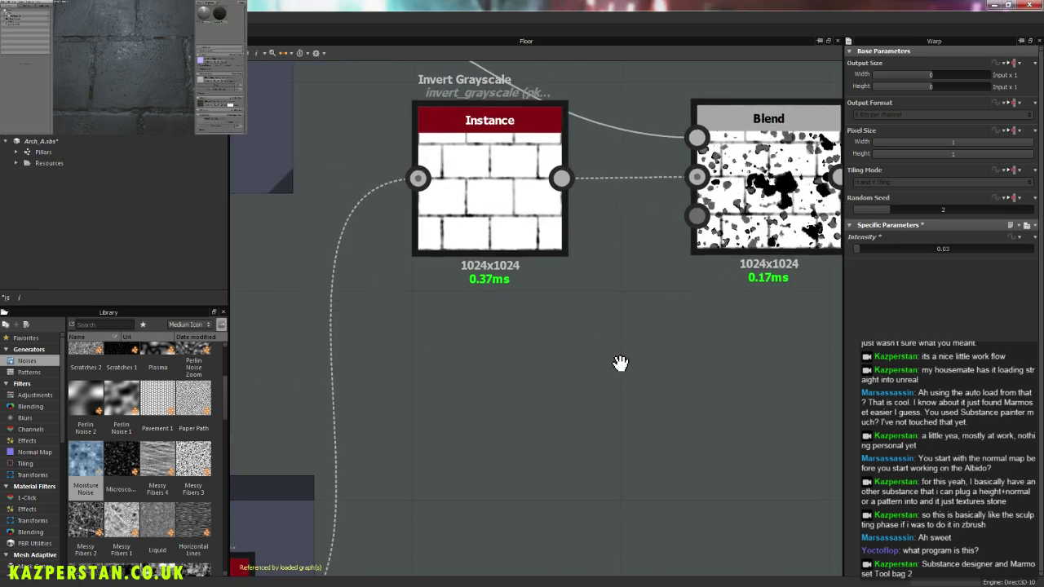
pyautogui.scroll(-3, 617, 361)
pyautogui.scroll(-3, 586, 359)
pyautogui.moveTo(593, 451)
pyautogui.mouseDown(button='middle')
pyautogui.moveTo(606, 361)
pyautogui.moveTo(591, 328)
pyautogui.mouseUp(button='middle')
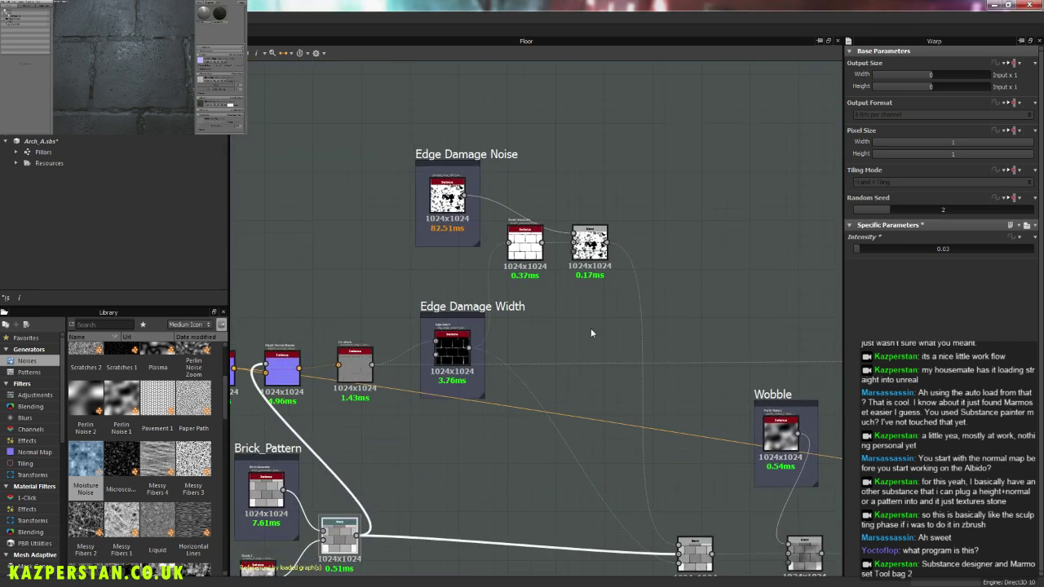
pyautogui.moveTo(432, 387)
pyautogui.mouseDown(button='middle')
pyautogui.moveTo(495, 338)
pyautogui.moveTo(488, 357)
pyautogui.mouseUp(button='middle')
pyautogui.click(488, 349)
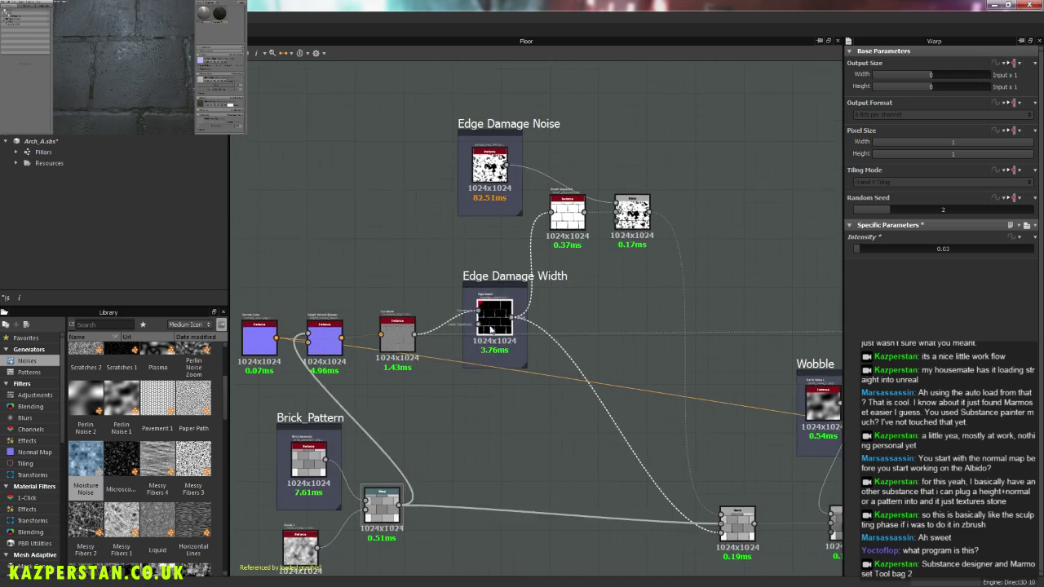
pyautogui.moveTo(707, 326)
pyautogui.mouseDown(button='middle')
pyautogui.moveTo(524, 348)
pyautogui.moveTo(606, 340)
pyautogui.mouseUp(button='middle')
pyautogui.scroll(-3, 606, 341)
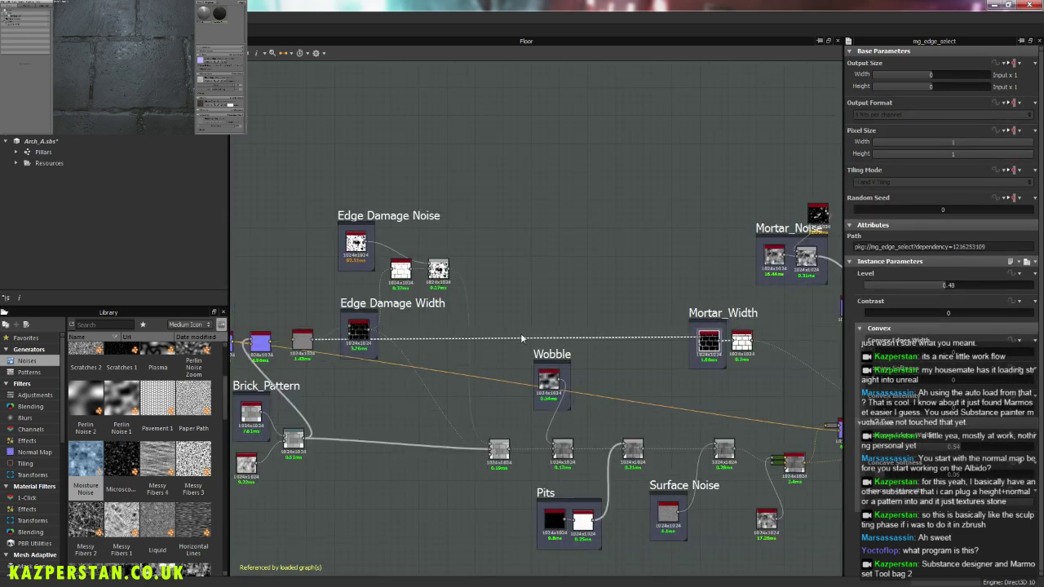
pyautogui.moveTo(523, 304); pyautogui.dragTo(579, 306, button='middle')
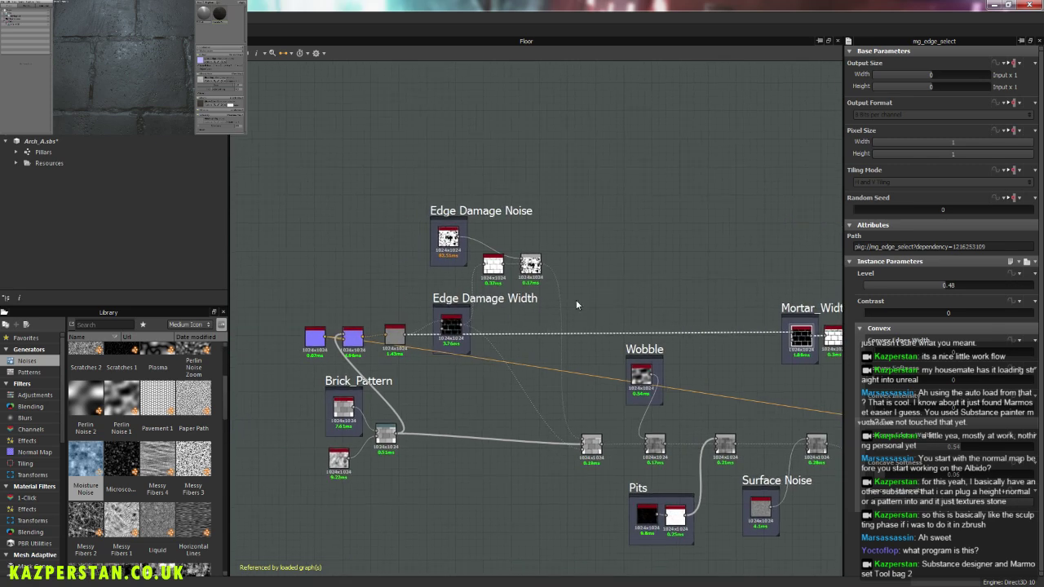
pyautogui.scroll(2, 457, 338)
pyautogui.scroll(3, 503, 331)
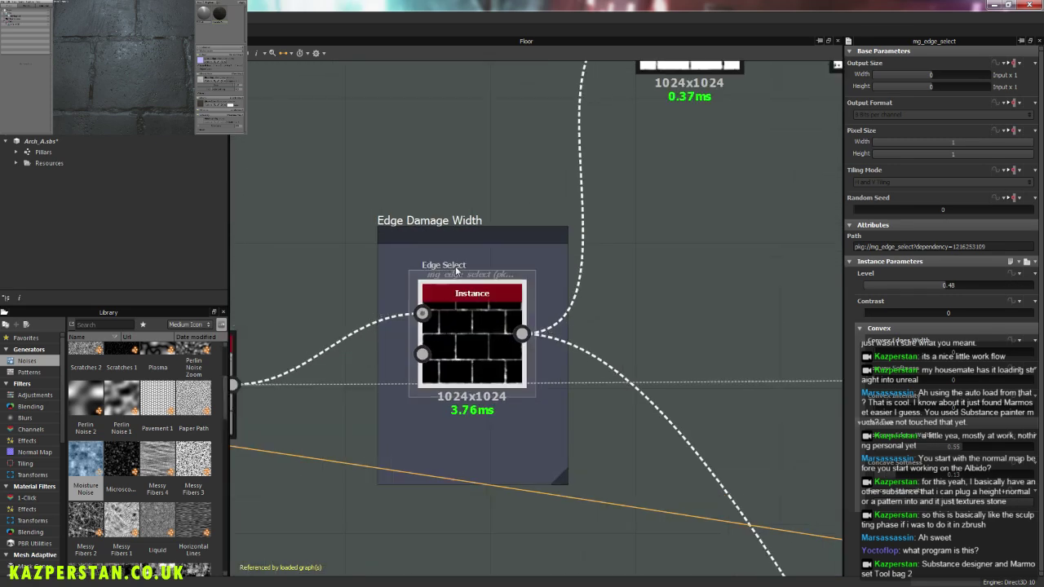
pyautogui.scroll(-2, 709, 341)
pyautogui.scroll(-3, 591, 329)
pyautogui.scroll(-2, 631, 431)
pyautogui.moveTo(652, 485)
pyautogui.mouseDown(button='middle')
pyautogui.moveTo(525, 455)
pyautogui.moveTo(531, 478)
pyautogui.mouseUp(button='middle')
pyautogui.scroll(2, 522, 383)
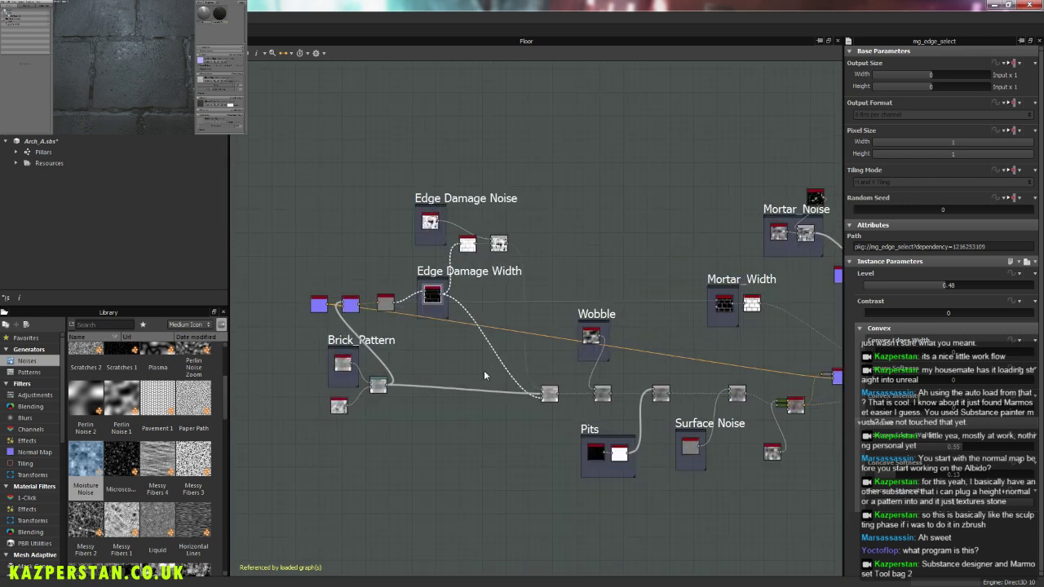
pyautogui.moveTo(484, 370)
pyautogui.mouseDown(button='middle')
pyautogui.moveTo(519, 432)
pyautogui.moveTo(542, 422)
pyautogui.mouseUp(button='middle')
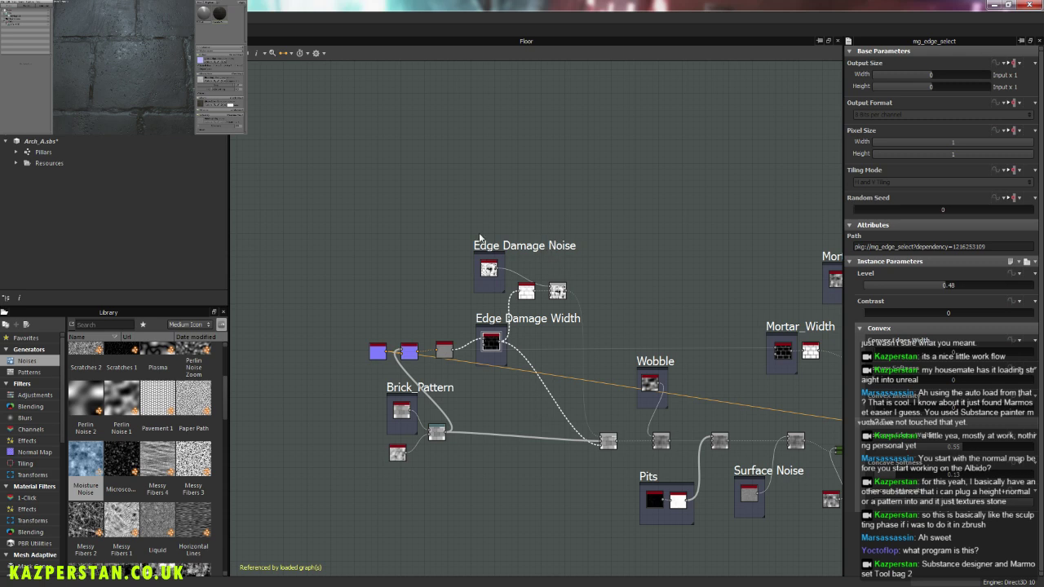
pyautogui.moveTo(590, 258); pyautogui.dragTo(559, 237, button='middle')
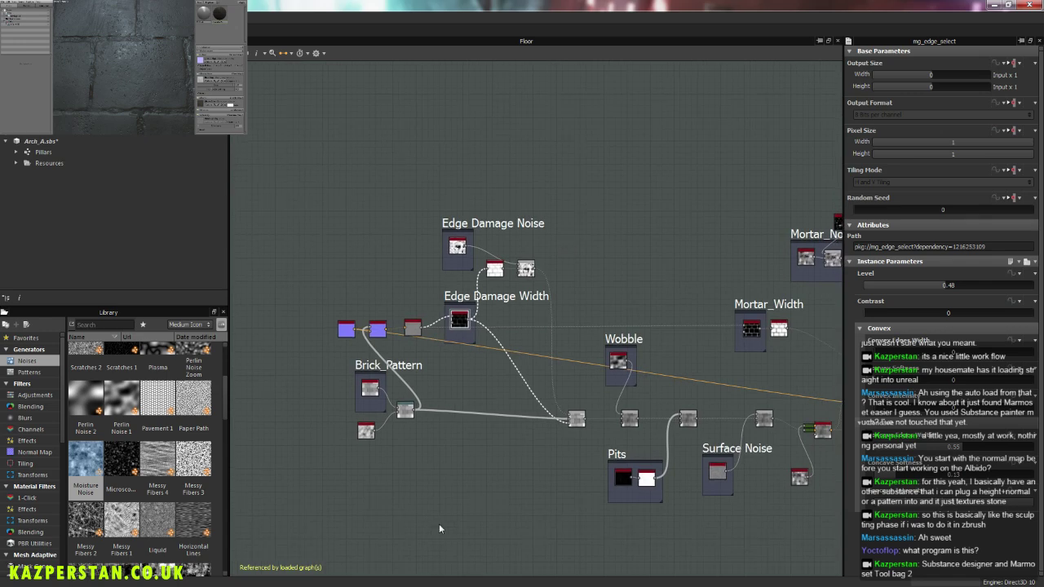
pyautogui.scroll(3, 456, 374)
pyautogui.scroll(3, 447, 367)
pyautogui.scroll(3, 487, 384)
pyautogui.scroll(2, 393, 466)
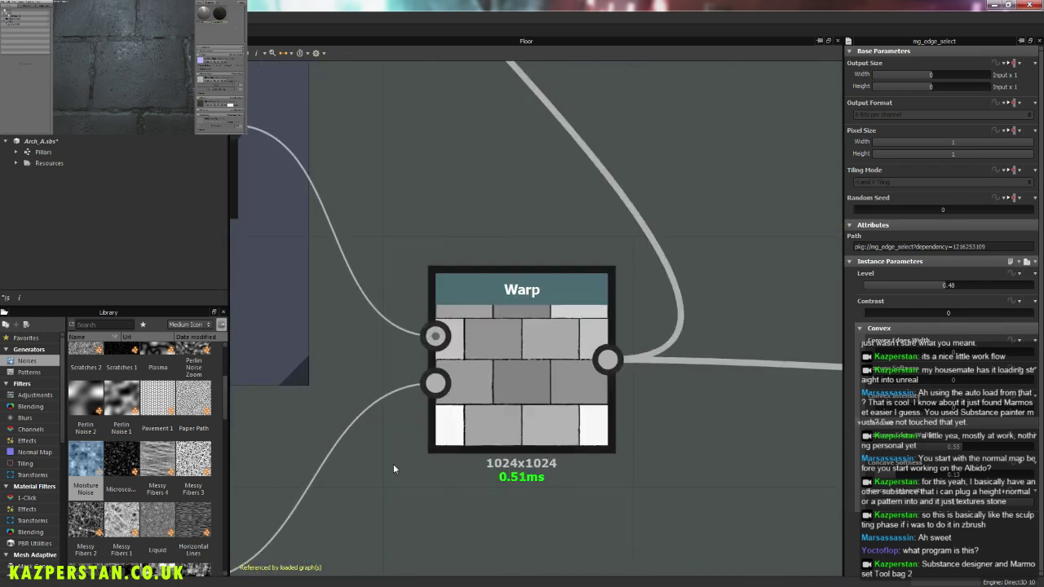
pyautogui.scroll(-3, 492, 371)
pyautogui.scroll(-2, 618, 298)
pyautogui.moveTo(685, 274)
pyautogui.mouseDown(button='middle')
pyautogui.moveTo(566, 382)
pyautogui.moveTo(509, 395)
pyautogui.mouseUp(button='middle')
pyautogui.scroll(-2, 509, 395)
pyautogui.moveTo(696, 326); pyautogui.dragTo(522, 326, button='middle')
pyautogui.scroll(2, 522, 326)
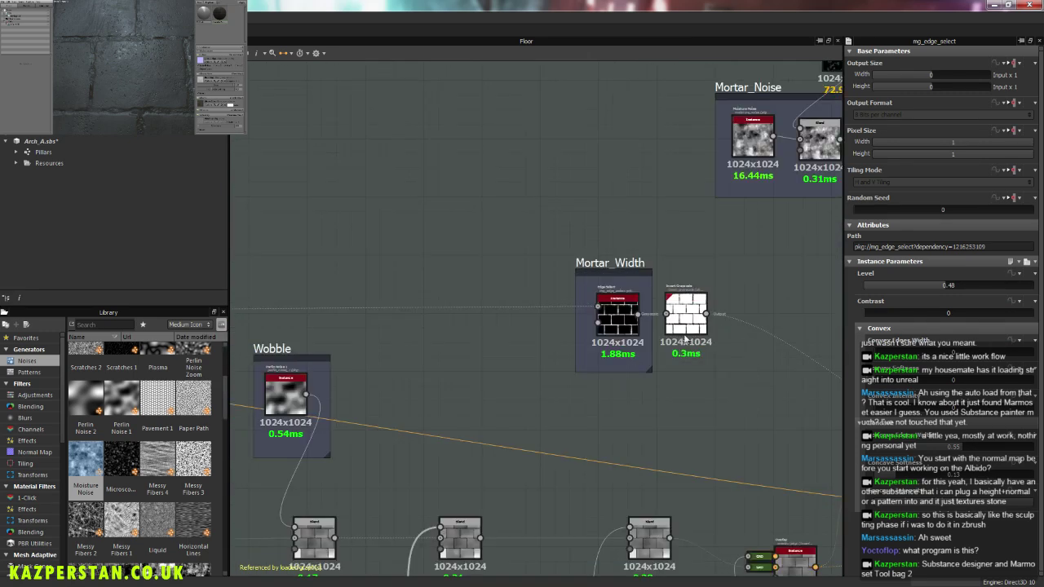
pyautogui.scroll(2, 571, 310)
pyautogui.scroll(2, 541, 267)
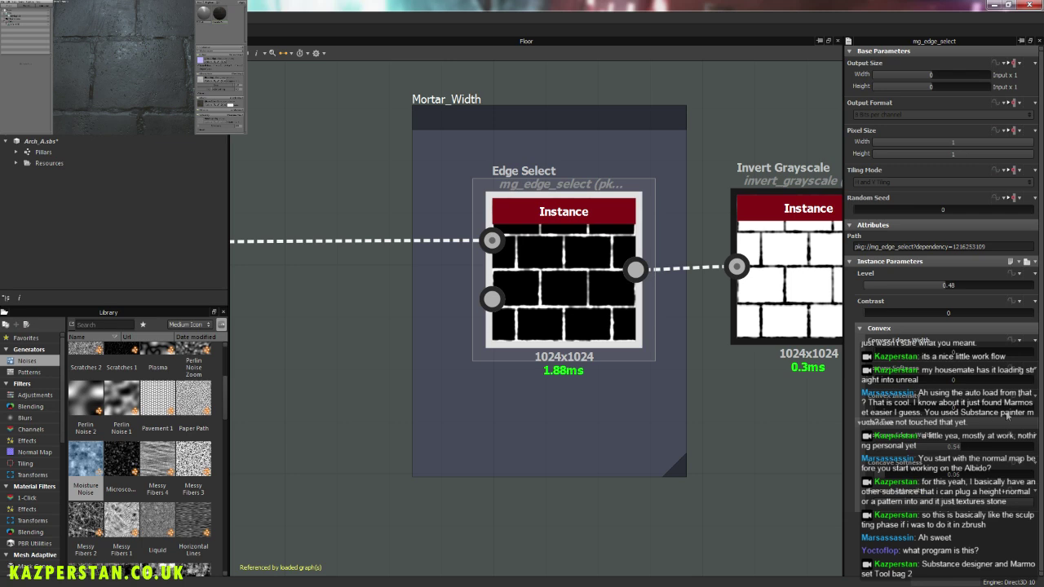
# Step: Push the first edge-select value from 0.54 to 1, drop Convex to 0.25, and raise the next setting to 1
pyautogui.click(979, 450)
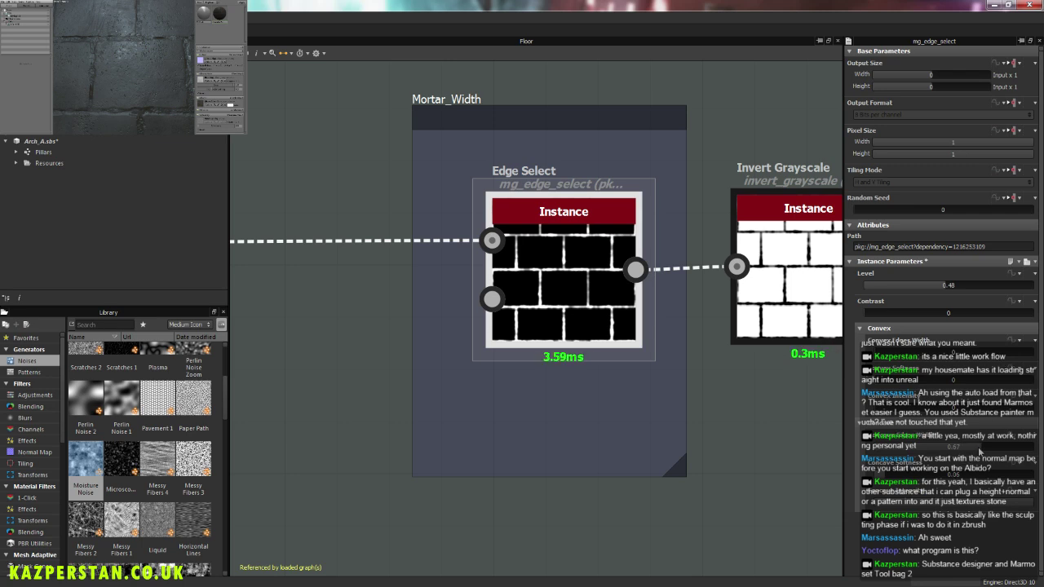
pyautogui.moveTo(979, 451); pyautogui.dragTo(1034, 454)
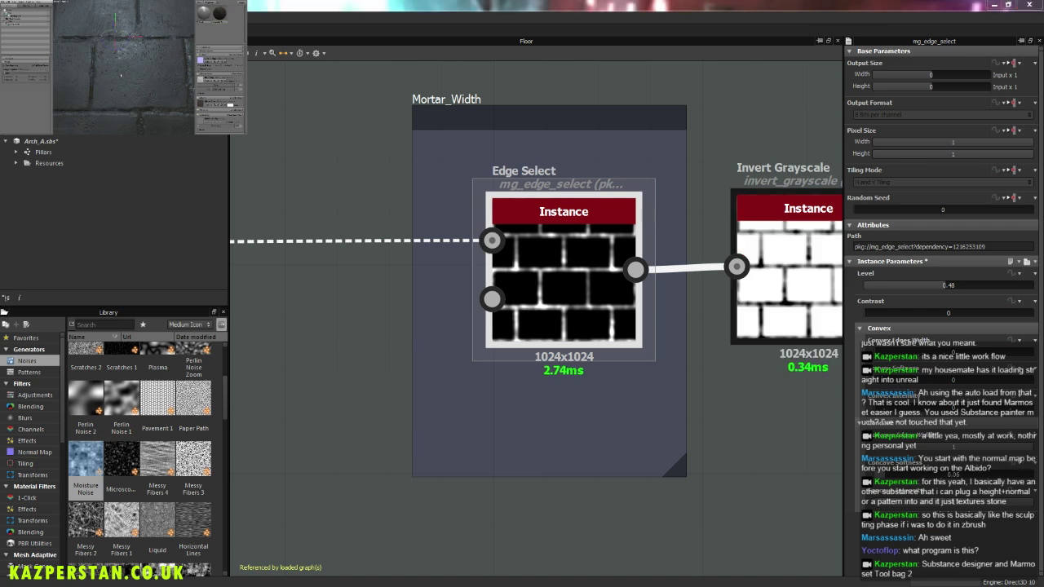
pyautogui.moveTo(120, 75); pyautogui.dragTo(155, 116)
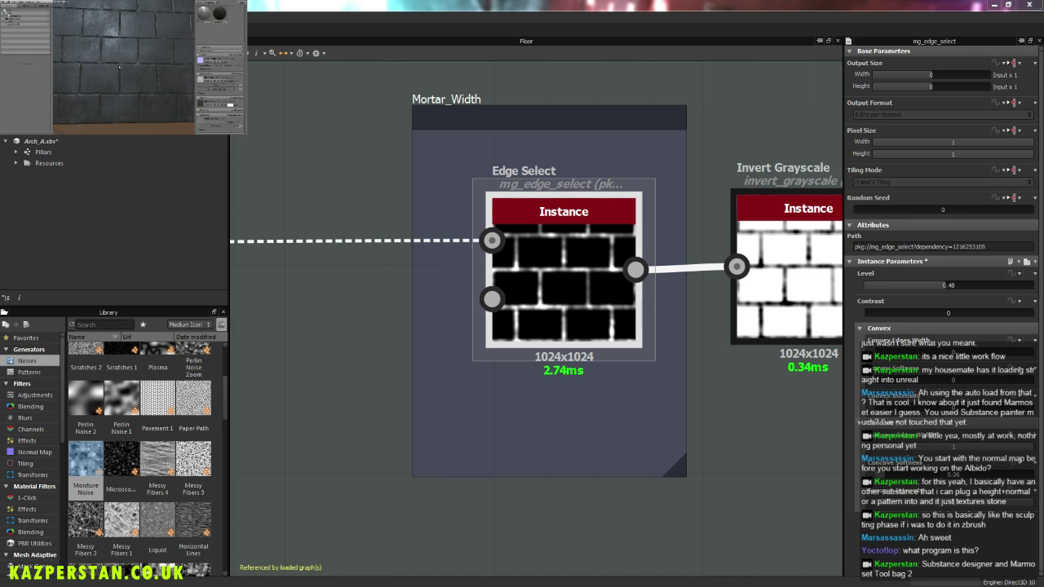
pyautogui.moveTo(127, 69); pyautogui.dragTo(161, 93)
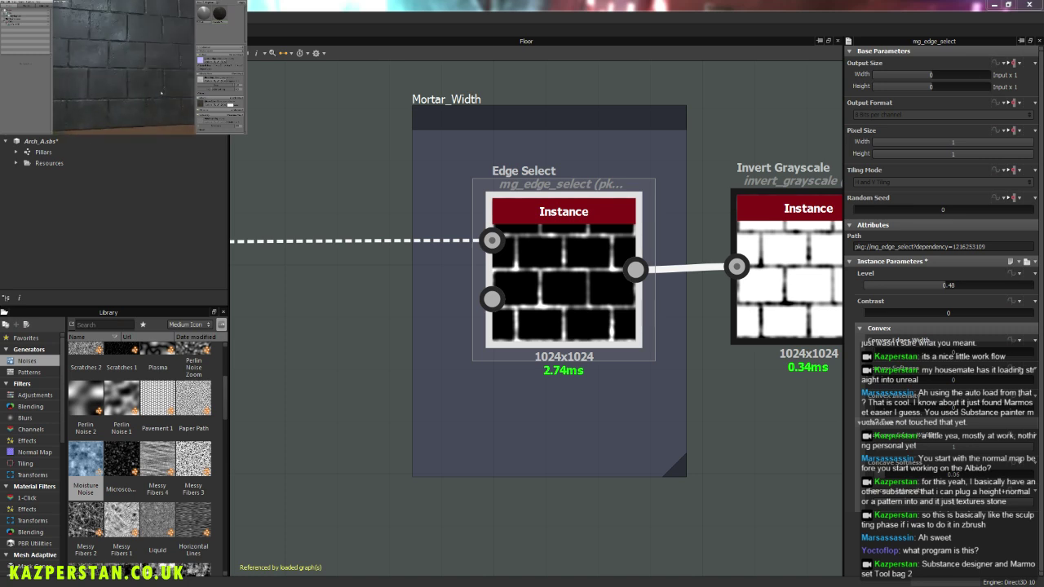
pyautogui.moveTo(1019, 454); pyautogui.dragTo(858, 449)
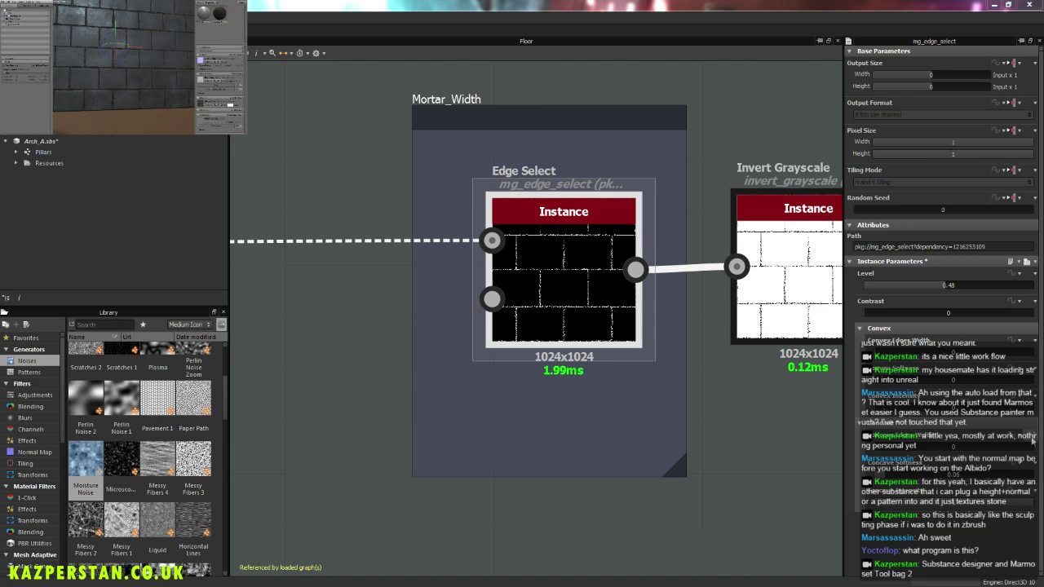
pyautogui.moveTo(858, 448); pyautogui.dragTo(1029, 449)
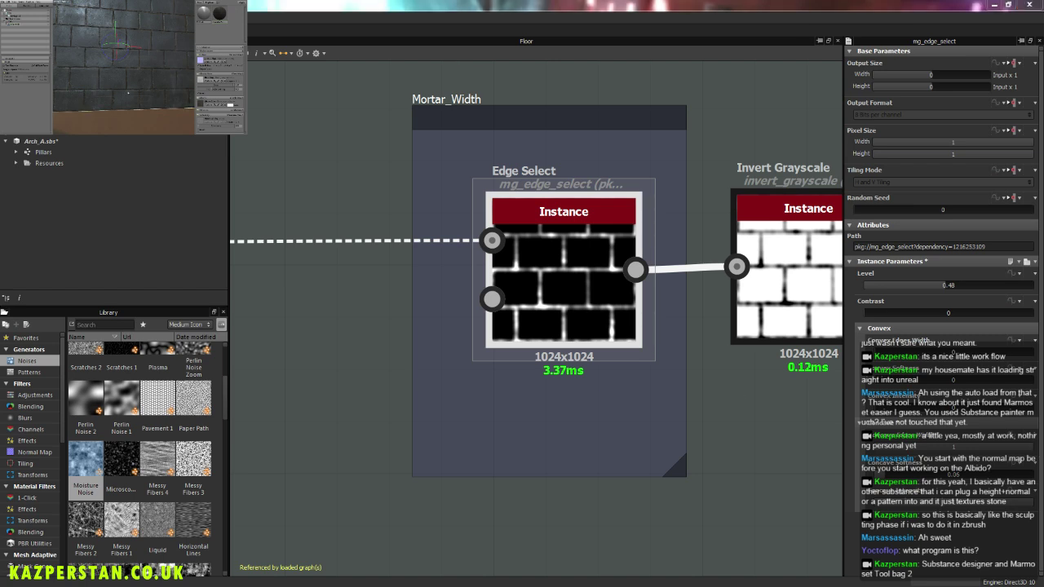
# Step: Thin the mortar lines and lower that edge setting from 1 down to 0.14, checking the preview
pyautogui.moveTo(172, 92)
pyautogui.mouseDown()
pyautogui.moveTo(145, 99)
pyautogui.moveTo(179, 89)
pyautogui.mouseUp()
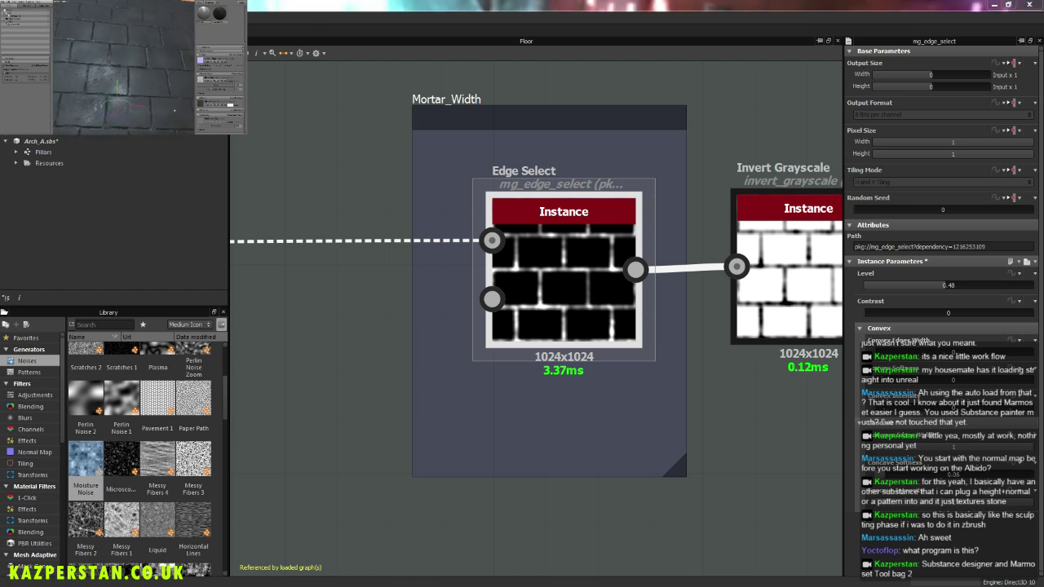
pyautogui.moveTo(165, 103); pyautogui.dragTo(159, 96)
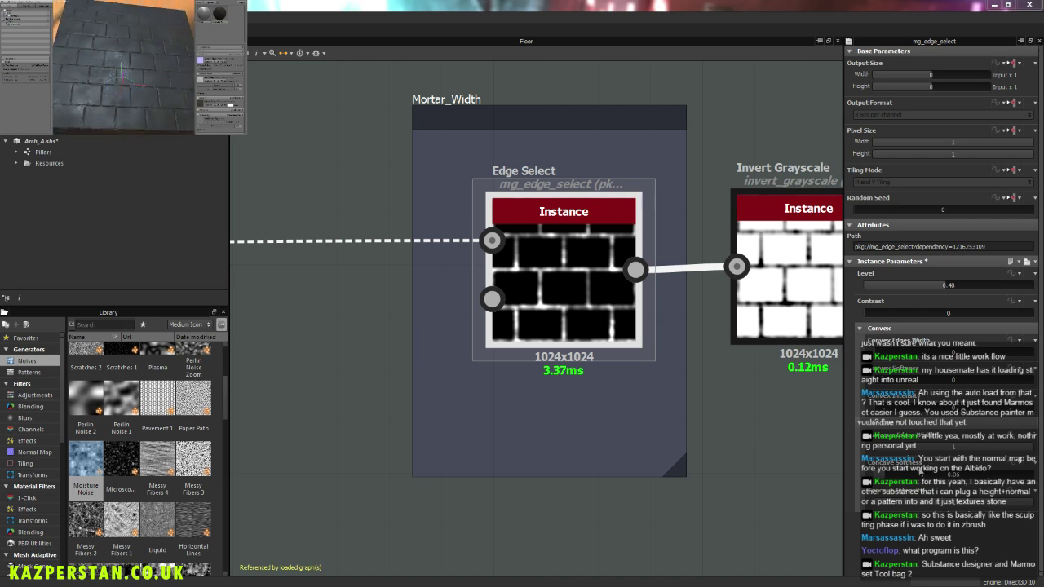
pyautogui.moveTo(887, 481); pyautogui.dragTo(859, 481)
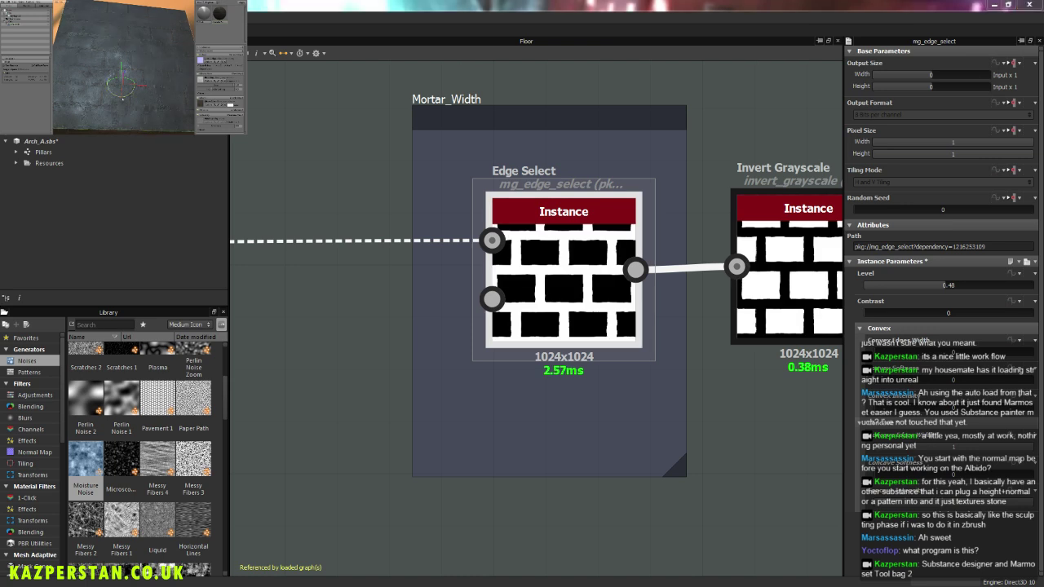
pyautogui.moveTo(163, 90); pyautogui.dragTo(193, 99)
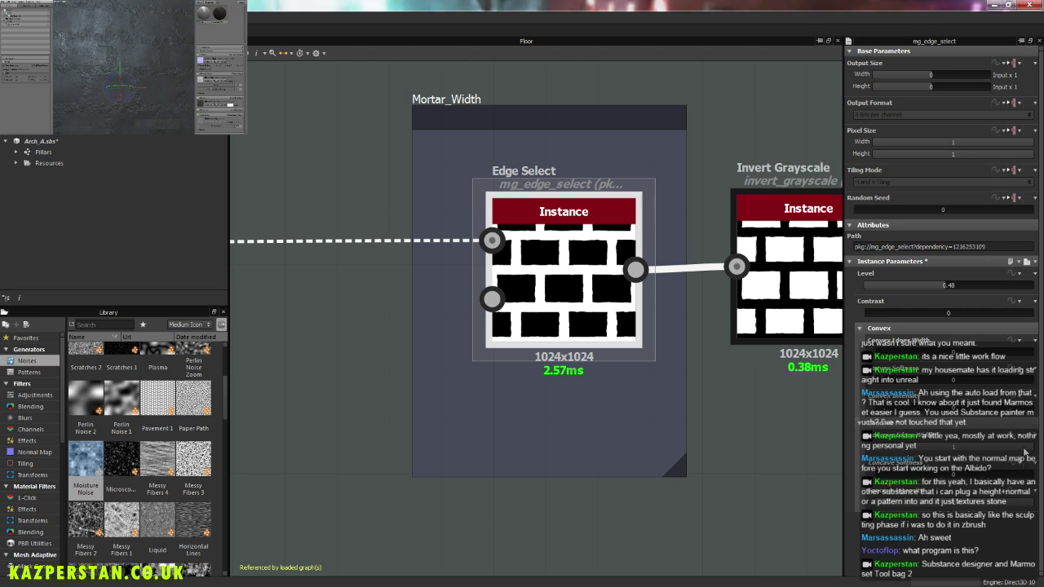
pyautogui.click(970, 454)
pyautogui.moveTo(949, 458); pyautogui.dragTo(917, 456)
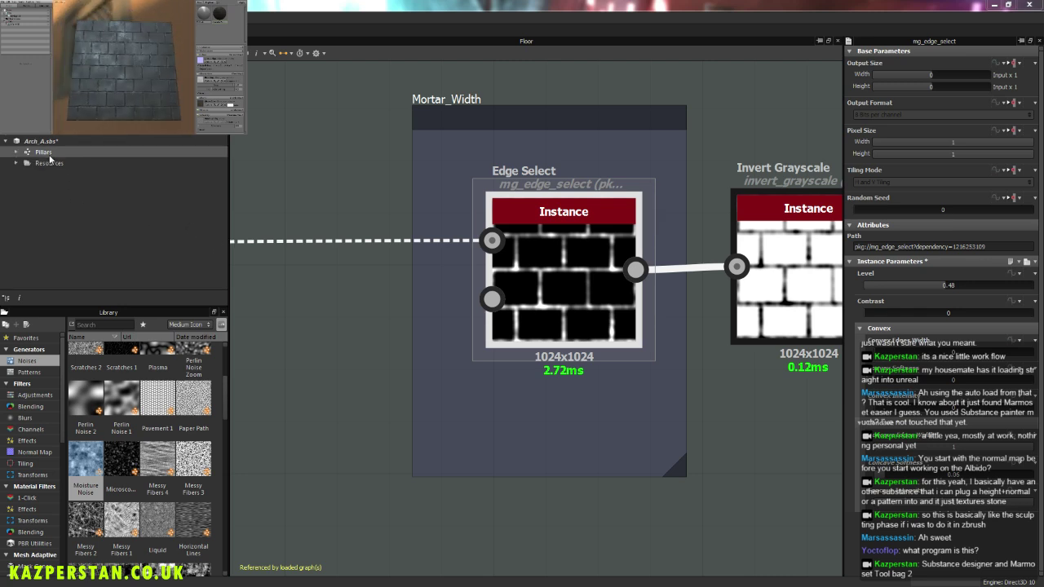
# Step: Open the Pillars graph from the Explorer and zoom in on its nodes
pyautogui.doubleClick(49, 155)
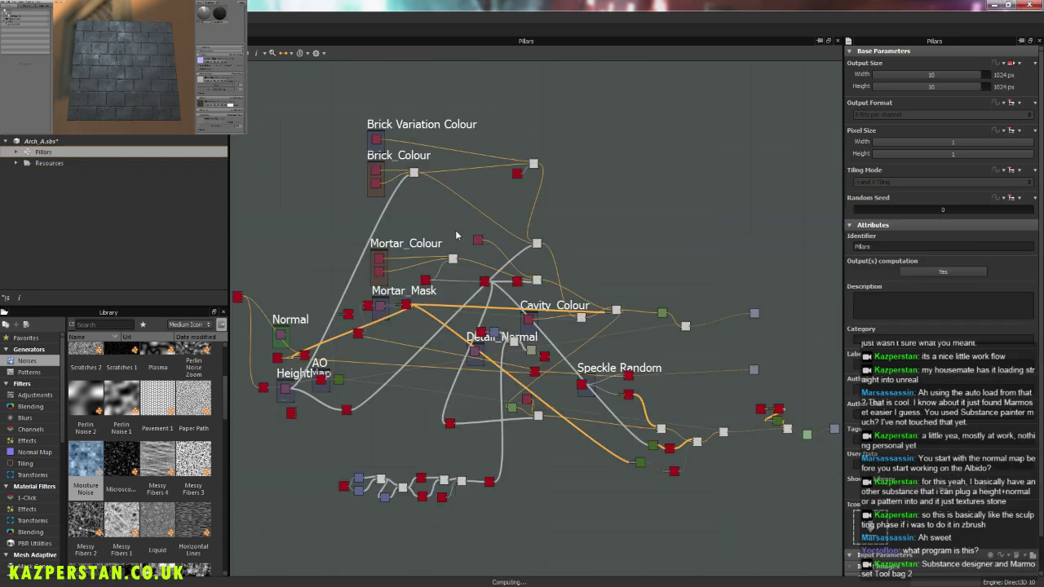
pyautogui.scroll(2, 410, 417)
pyautogui.scroll(3, 469, 334)
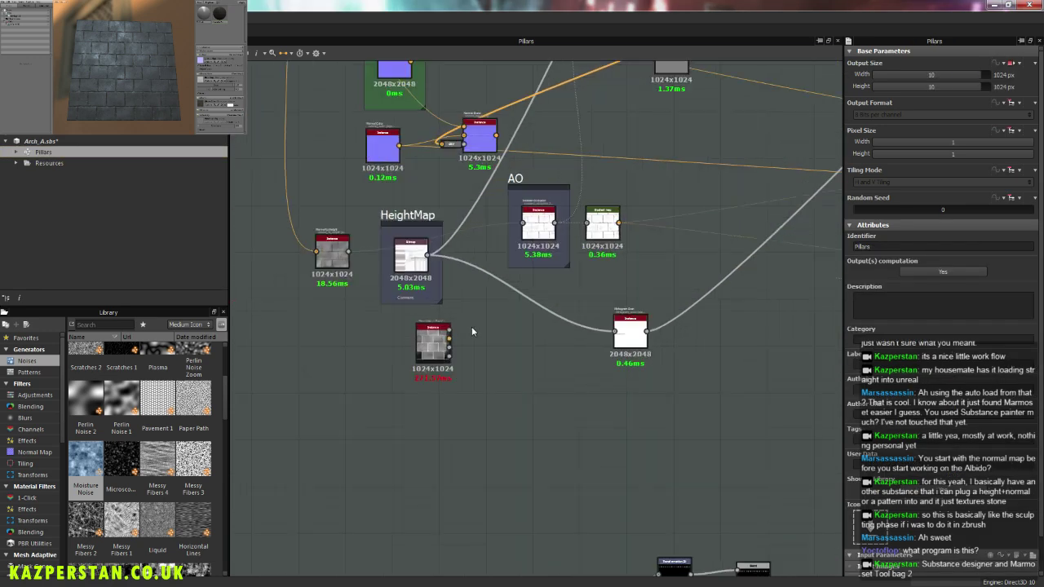
pyautogui.scroll(2, 470, 334)
# Step: Connect the stone node to the Histogram Scan and the Brick_Colour blend, then inspect the brick preview
pyautogui.moveTo(438, 330); pyautogui.dragTo(676, 332)
pyautogui.moveTo(438, 331); pyautogui.dragTo(540, 138)
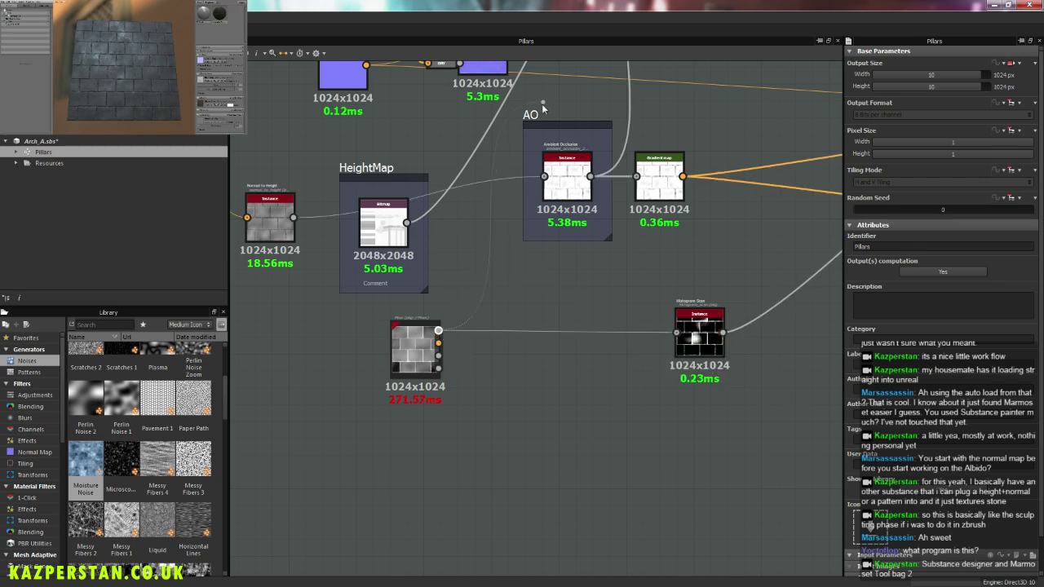
pyautogui.moveTo(540, 137); pyautogui.dragTo(532, 283)
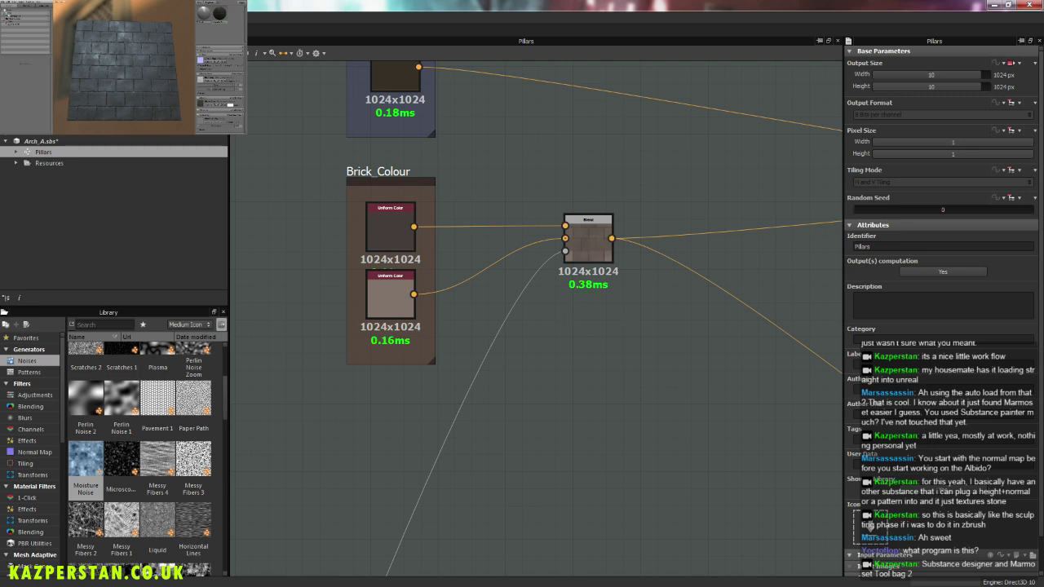
pyautogui.moveTo(167, 107); pyautogui.dragTo(178, 106)
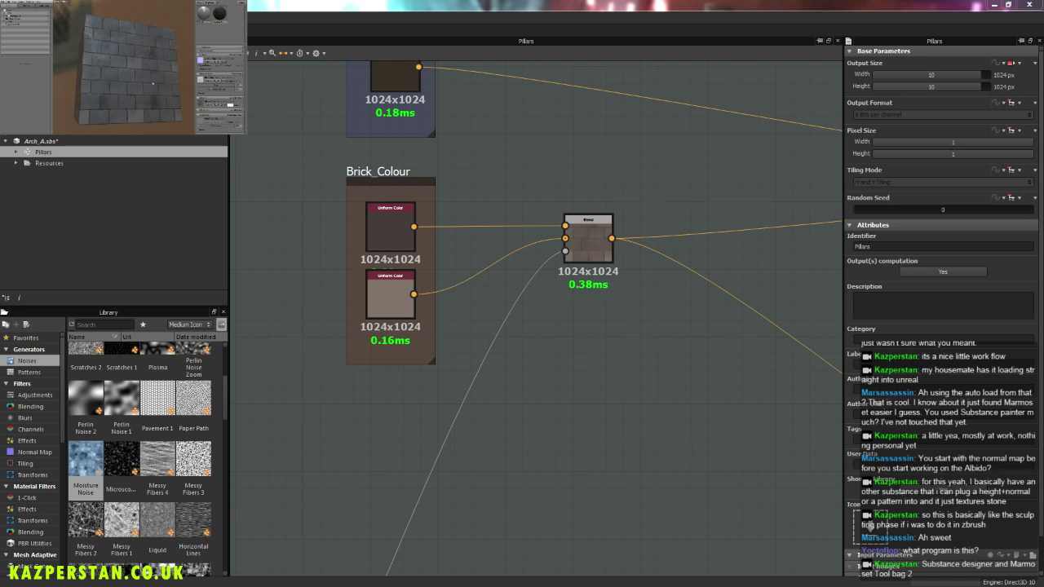
pyautogui.moveTo(152, 83); pyautogui.dragTo(159, 76)
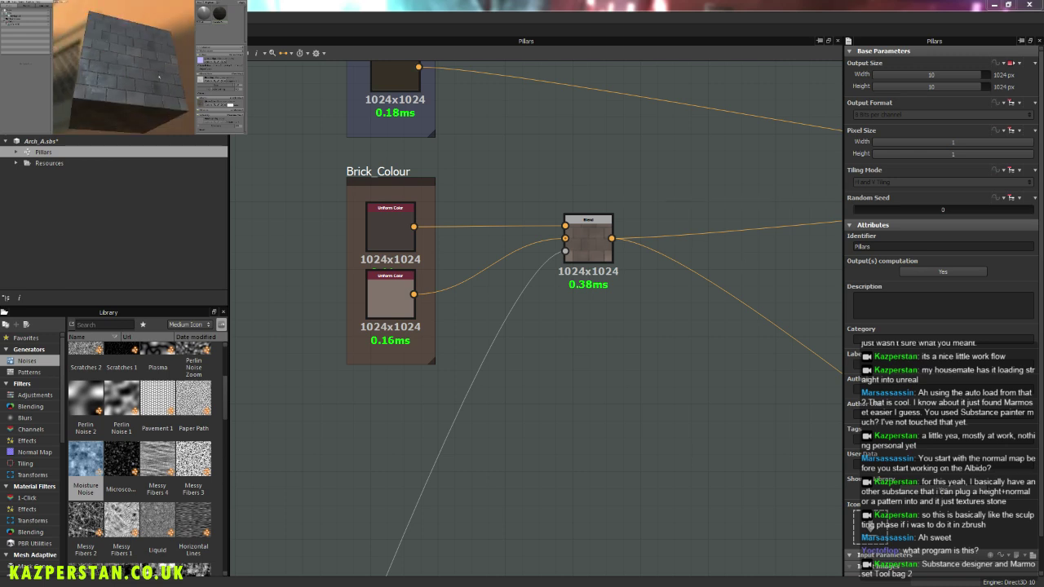
pyautogui.moveTo(166, 84)
pyautogui.mouseDown()
pyautogui.moveTo(162, 77)
pyautogui.moveTo(163, 95)
pyautogui.moveTo(115, 90)
pyautogui.mouseUp()
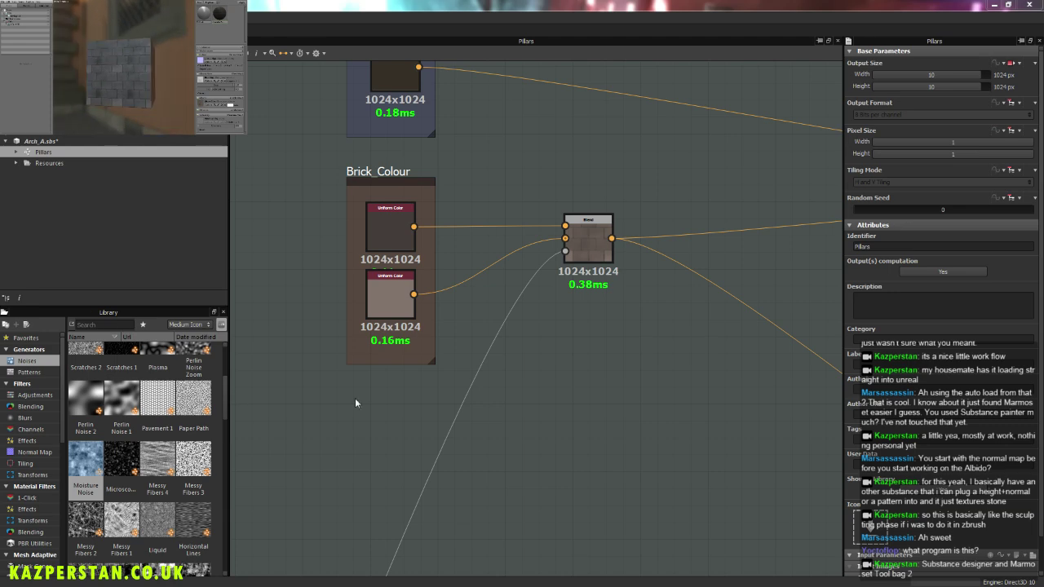
# Step: Link the HeightMap bitmap output into the Histogram Scan input
pyautogui.scroll(-3, 511, 323)
pyautogui.scroll(-4, 482, 320)
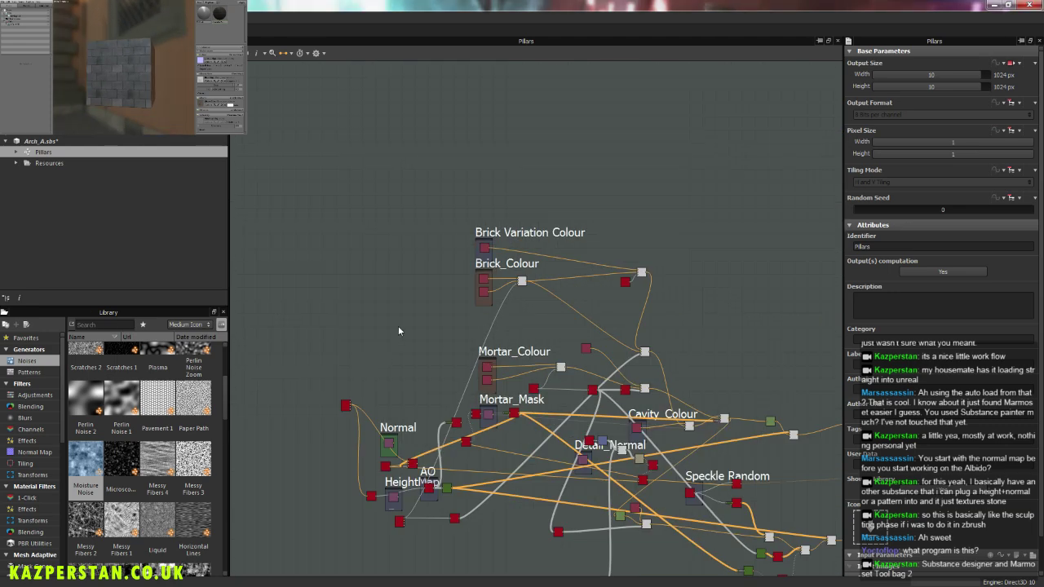
pyautogui.scroll(3, 373, 477)
pyautogui.scroll(1, 516, 475)
pyautogui.scroll(3, 635, 459)
pyautogui.moveTo(634, 458)
pyautogui.mouseDown(button='middle')
pyautogui.moveTo(545, 354)
pyautogui.moveTo(519, 364)
pyautogui.moveTo(450, 336)
pyautogui.mouseUp(button='middle')
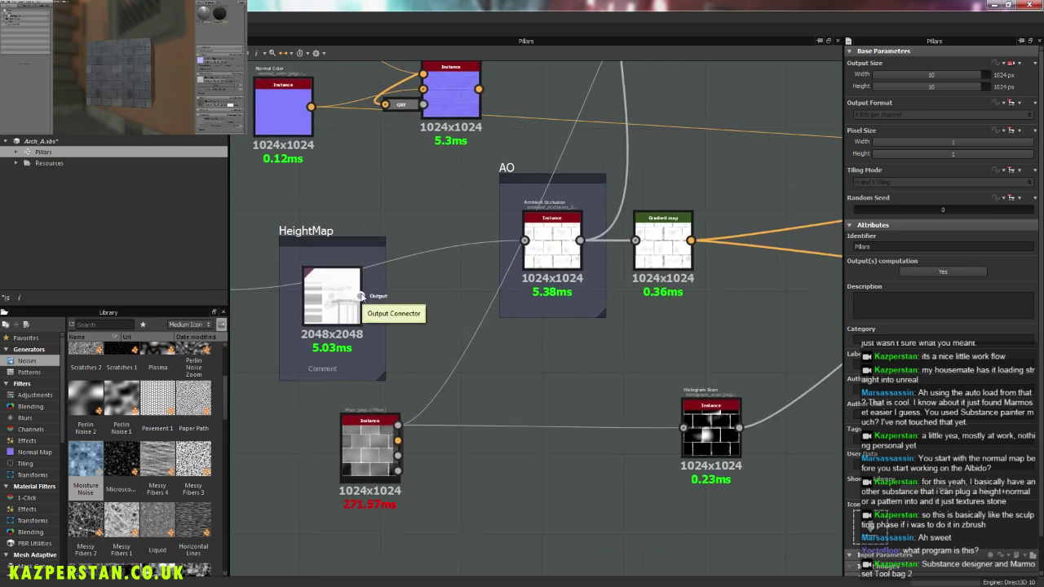
pyautogui.moveTo(361, 296); pyautogui.dragTo(683, 427)
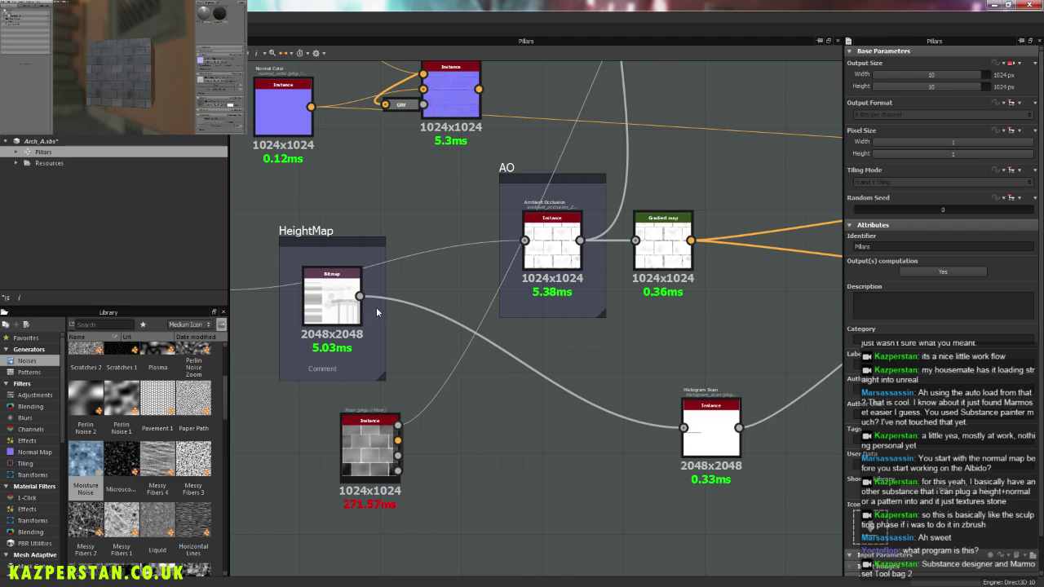
# Step: Run a second HeightMap link into the blend beside Brick_Colour
pyautogui.moveTo(361, 298); pyautogui.dragTo(603, 212)
pyautogui.scroll(-3, 604, 213)
pyautogui.scroll(-2, 603, 212)
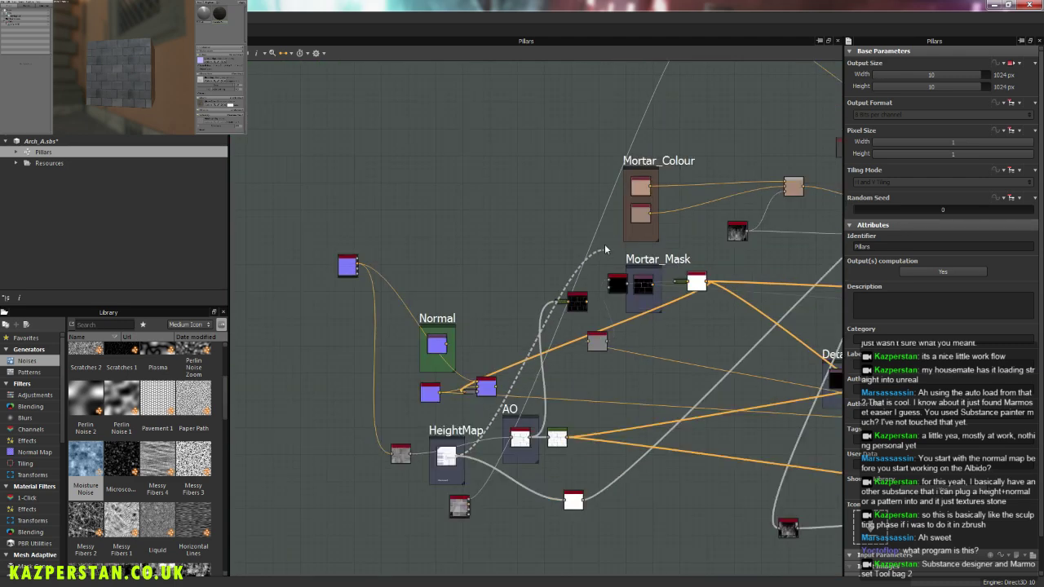
pyautogui.moveTo(598, 242); pyautogui.dragTo(588, 343, button='middle')
pyautogui.moveTo(587, 342); pyautogui.dragTo(568, 376)
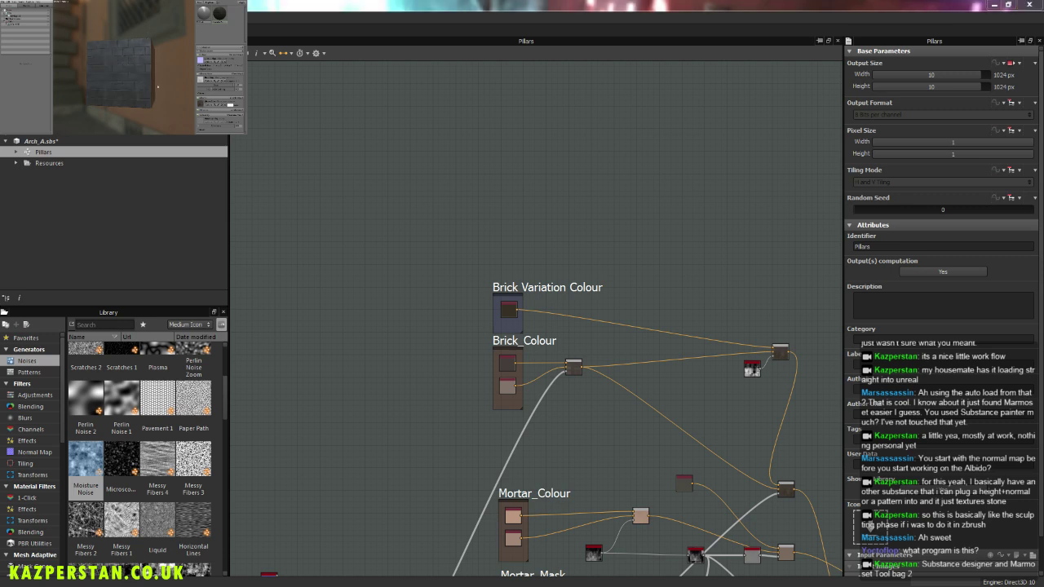
pyautogui.scroll(5, 158, 86)
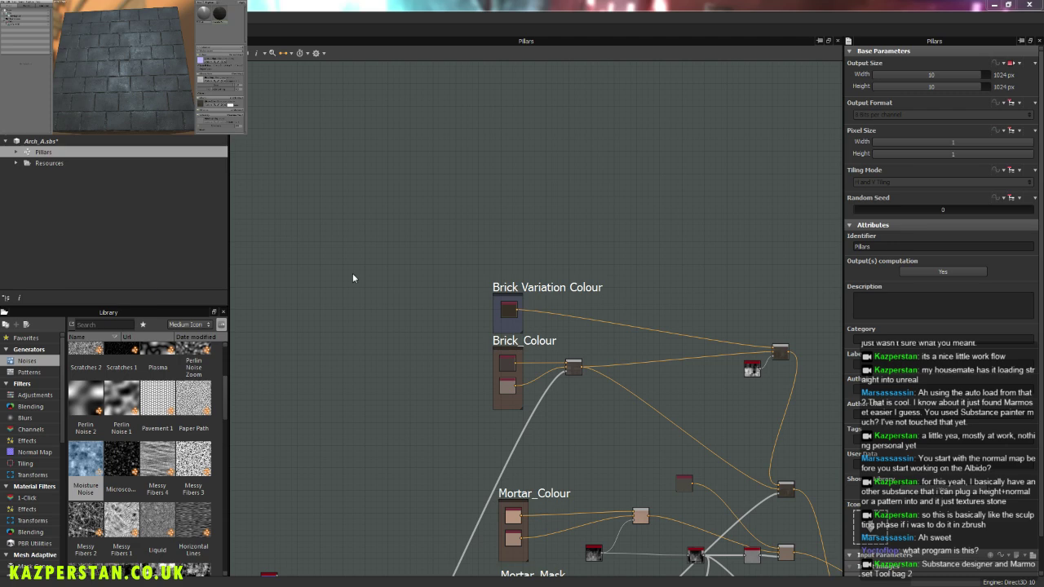
pyautogui.moveTo(501, 493); pyautogui.dragTo(507, 277, button='middle')
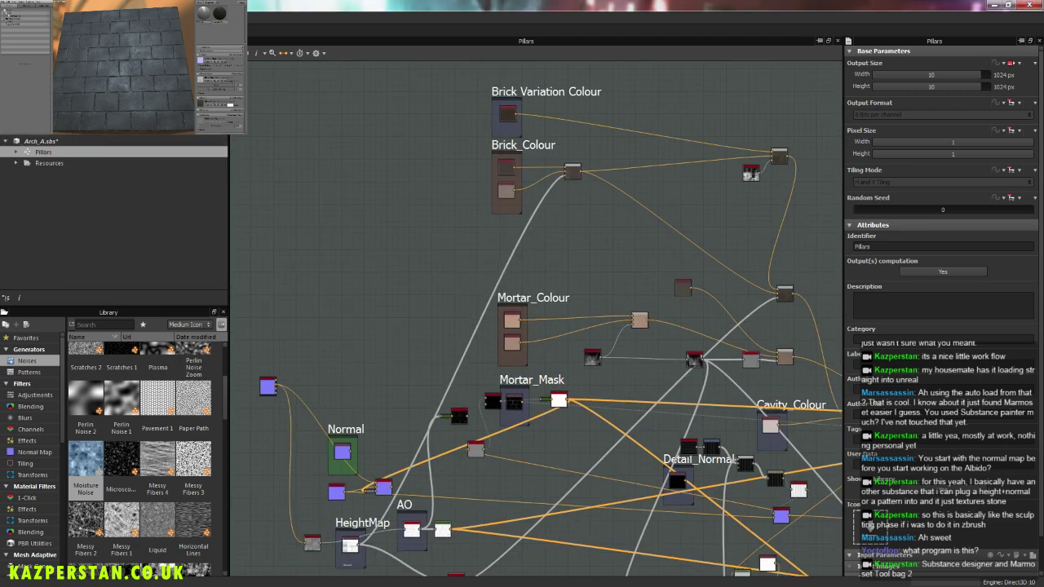
# Step: Open the Floor graph and tilt the preview to view the floor tiles from above
pyautogui.doubleClick(108, 139)
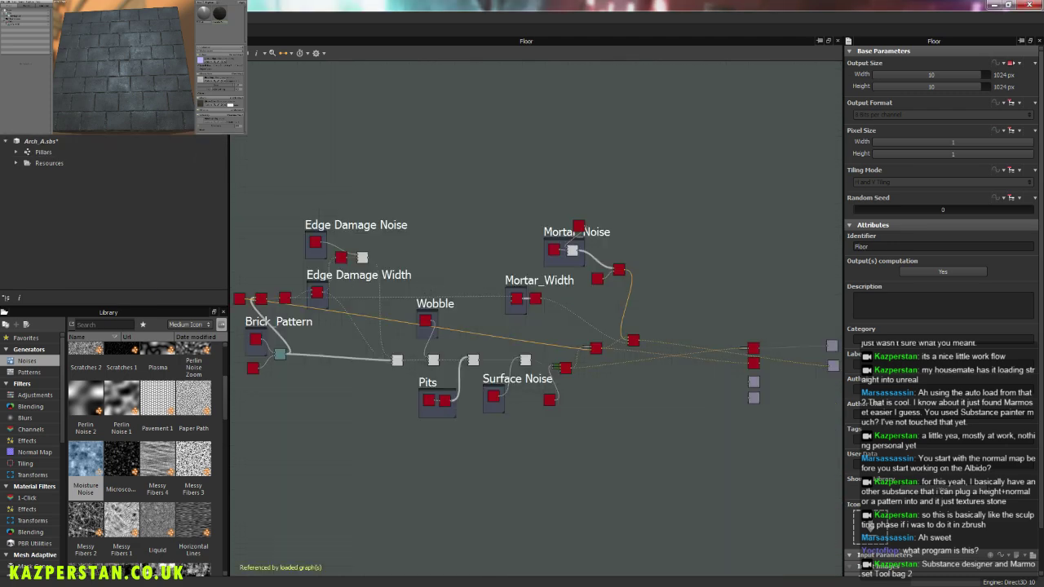
pyautogui.moveTo(187, 41)
pyautogui.mouseDown()
pyautogui.moveTo(156, 61)
pyautogui.moveTo(163, 73)
pyautogui.mouseUp()
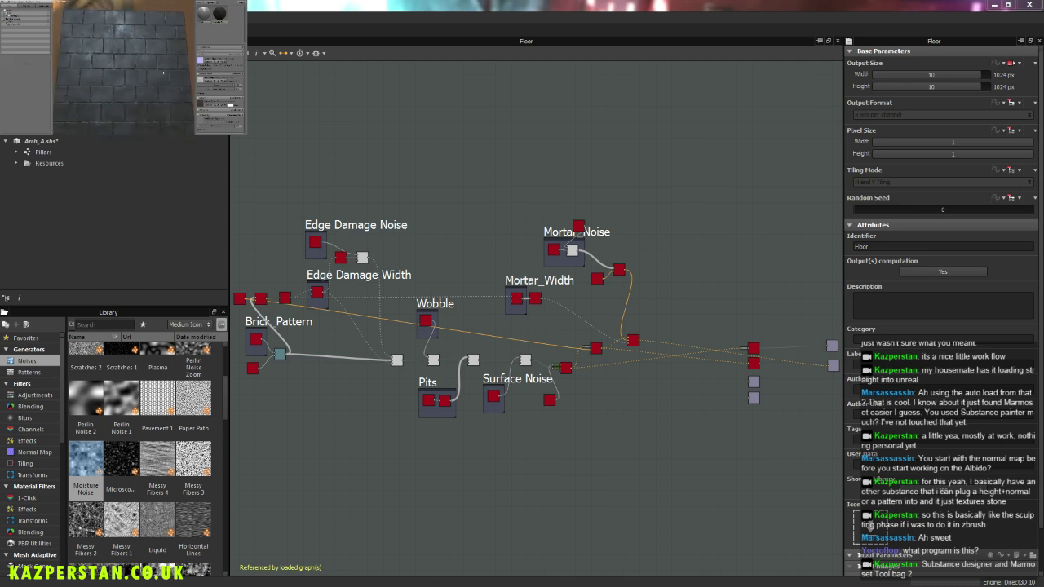
pyautogui.moveTo(163, 72); pyautogui.dragTo(167, 90)
pyautogui.moveTo(371, 376); pyautogui.dragTo(410, 307, button='middle')
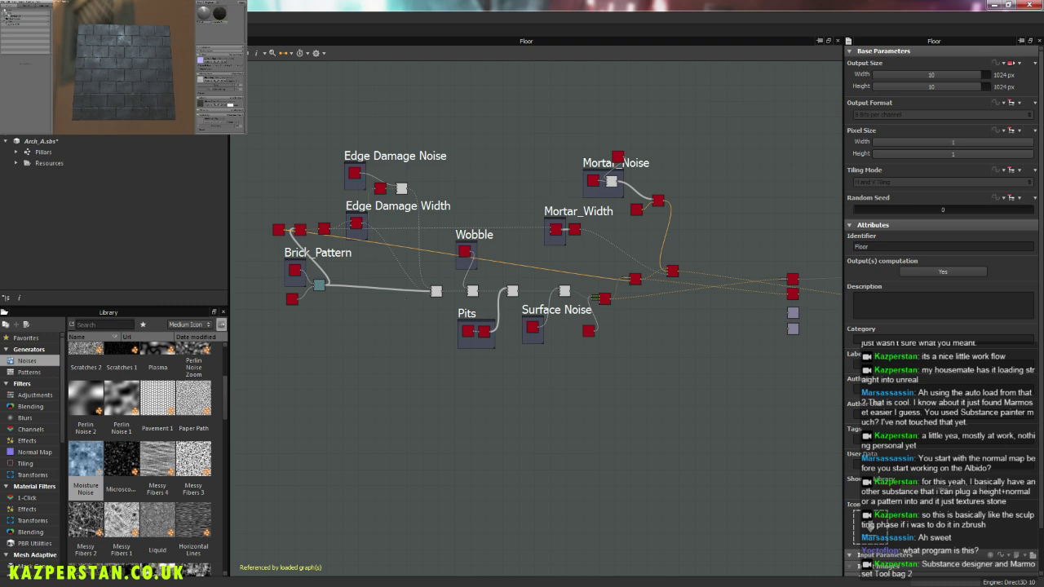
# Step: Orbit the preview around the brick cube and frame the Floor graph's blend chain
pyautogui.scroll(3, 151, 94)
pyautogui.scroll(2, 151, 94)
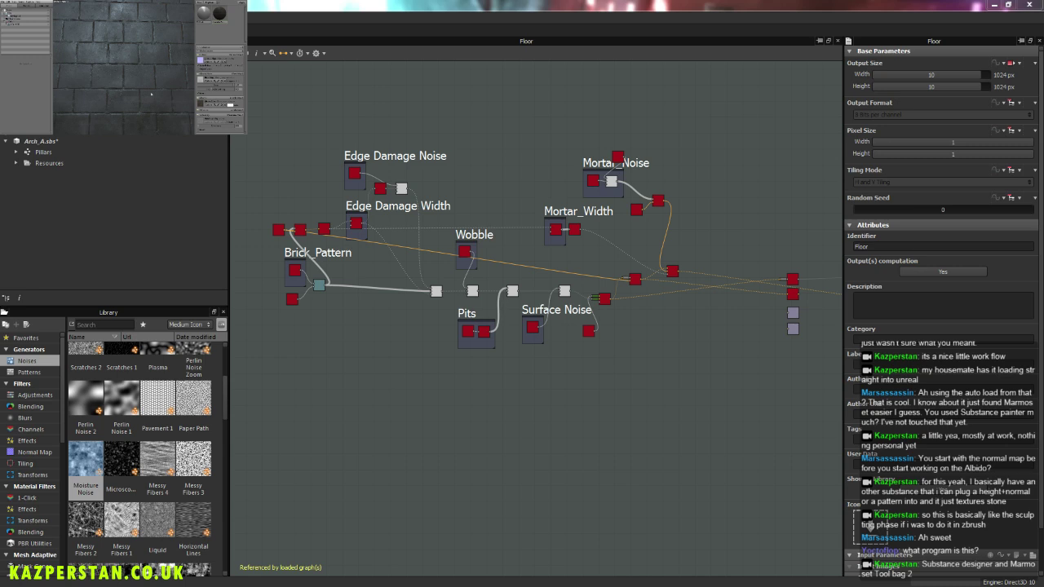
pyautogui.scroll(-3, 161, 73)
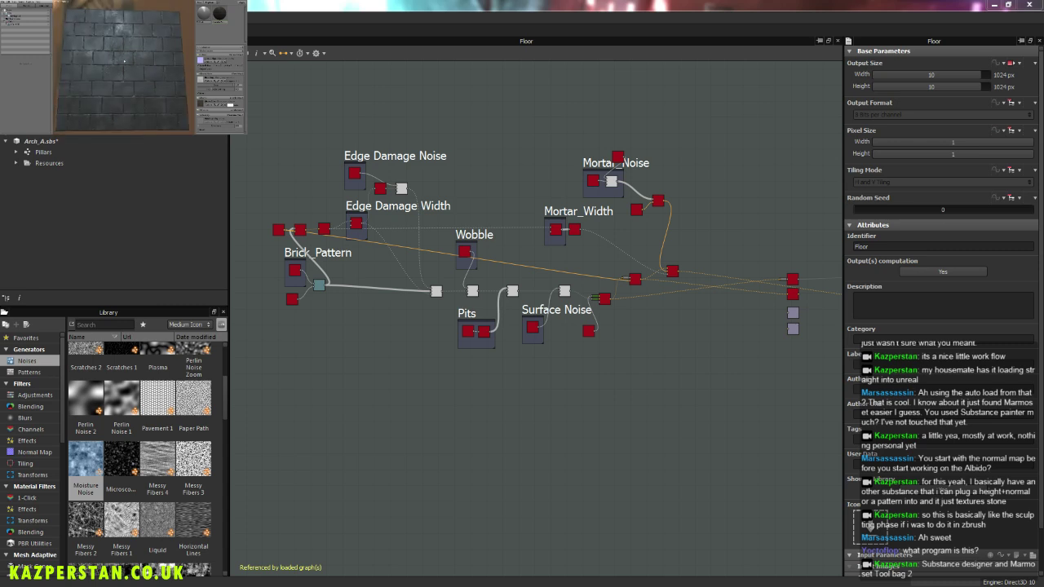
pyautogui.moveTo(160, 73)
pyautogui.mouseDown()
pyautogui.moveTo(140, 62)
pyautogui.moveTo(173, 68)
pyautogui.moveTo(153, 80)
pyautogui.mouseUp()
pyautogui.moveTo(481, 392); pyautogui.dragTo(489, 431, button='middle')
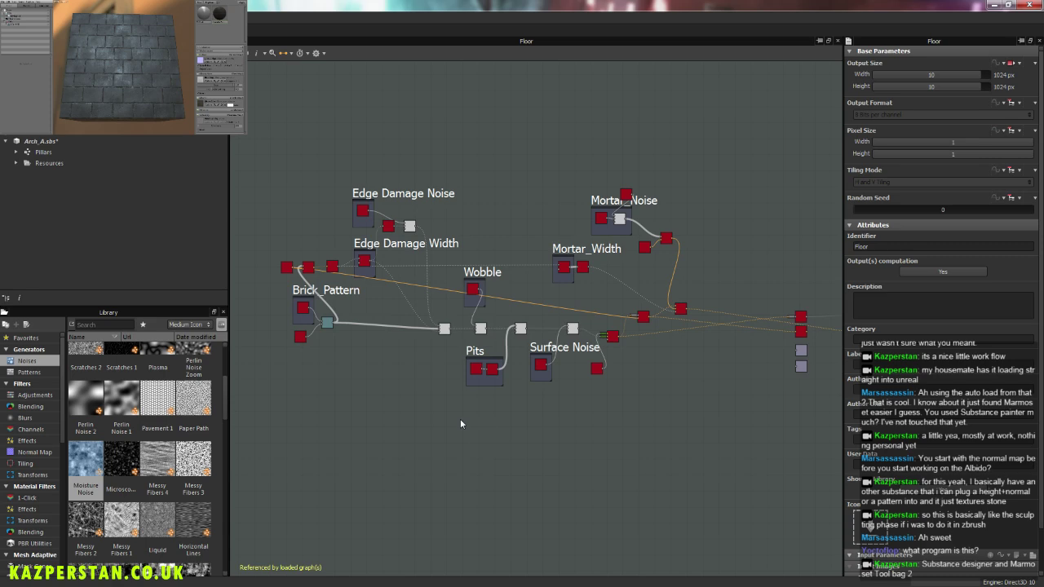
pyautogui.scroll(3, 495, 308)
pyautogui.scroll(3, 471, 308)
pyautogui.moveTo(469, 311); pyautogui.dragTo(493, 261, button='middle')
# Step: Select the Wobble multiply Blend, test a higher opacity, then settle it at 0.38
pyautogui.click(473, 336)
pyautogui.moveTo(926, 250); pyautogui.dragTo(978, 249)
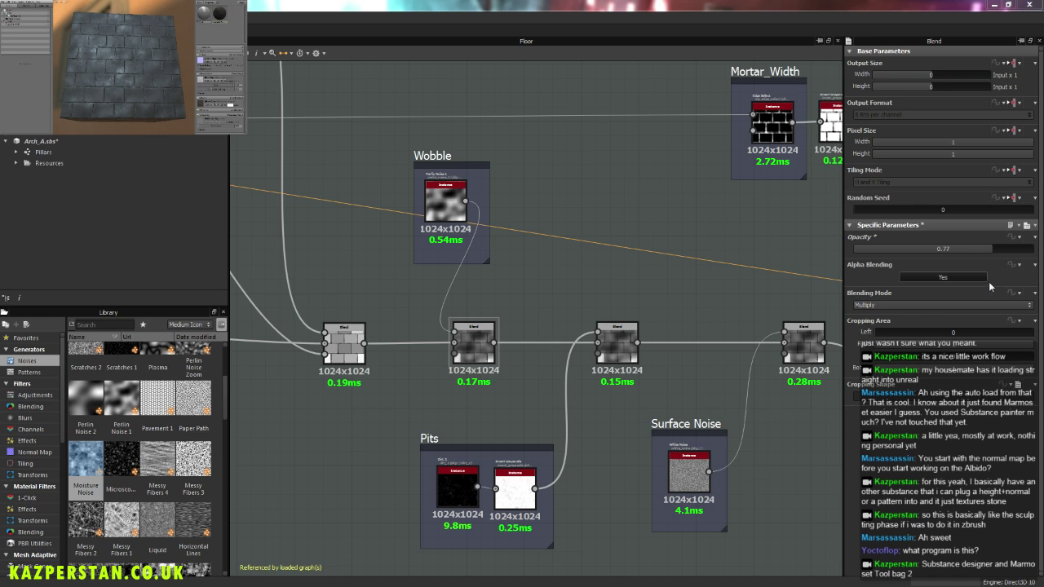
pyautogui.moveTo(981, 247); pyautogui.dragTo(926, 251)
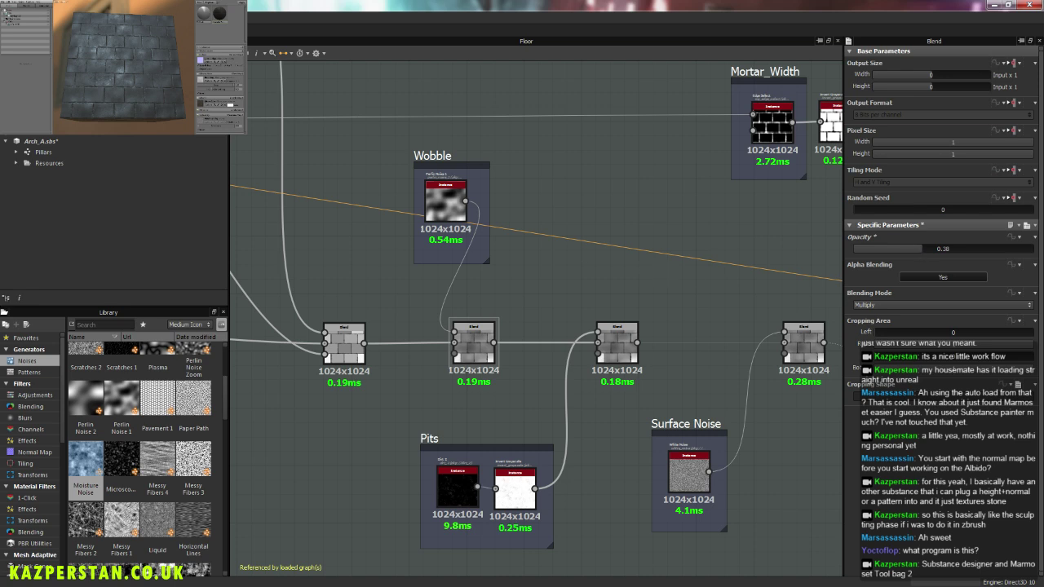
pyautogui.moveTo(130, 66)
pyautogui.mouseDown()
pyautogui.moveTo(184, 82)
pyautogui.moveTo(168, 79)
pyautogui.moveTo(176, 68)
pyautogui.mouseUp()
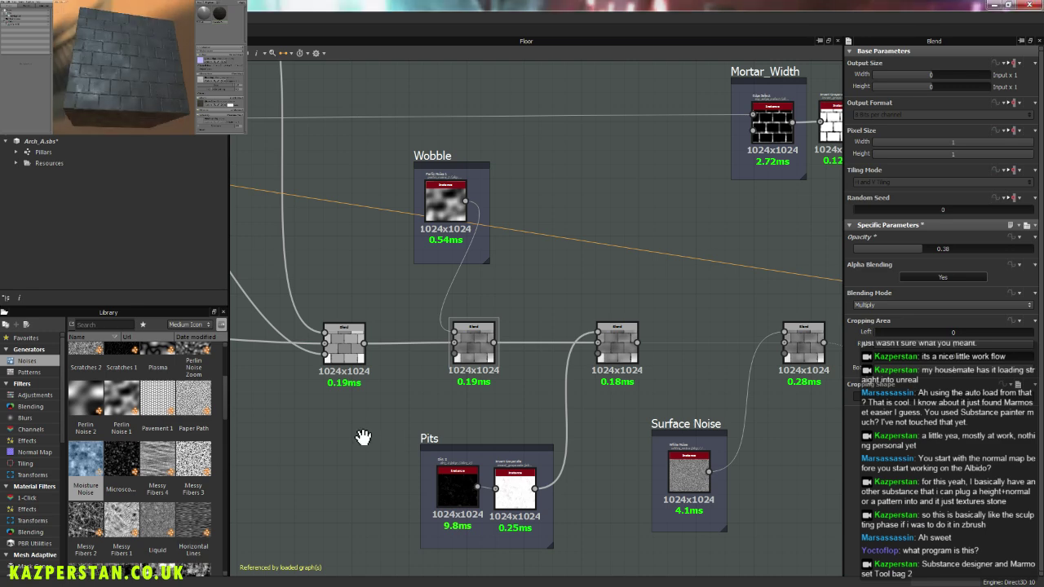
# Step: Centre the Brick_Pattern nodes and select the Brick Generator
pyautogui.moveTo(366, 438); pyautogui.dragTo(524, 420, button='middle')
pyautogui.scroll(-3, 524, 419)
pyautogui.scroll(3, 482, 413)
pyautogui.scroll(2, 576, 398)
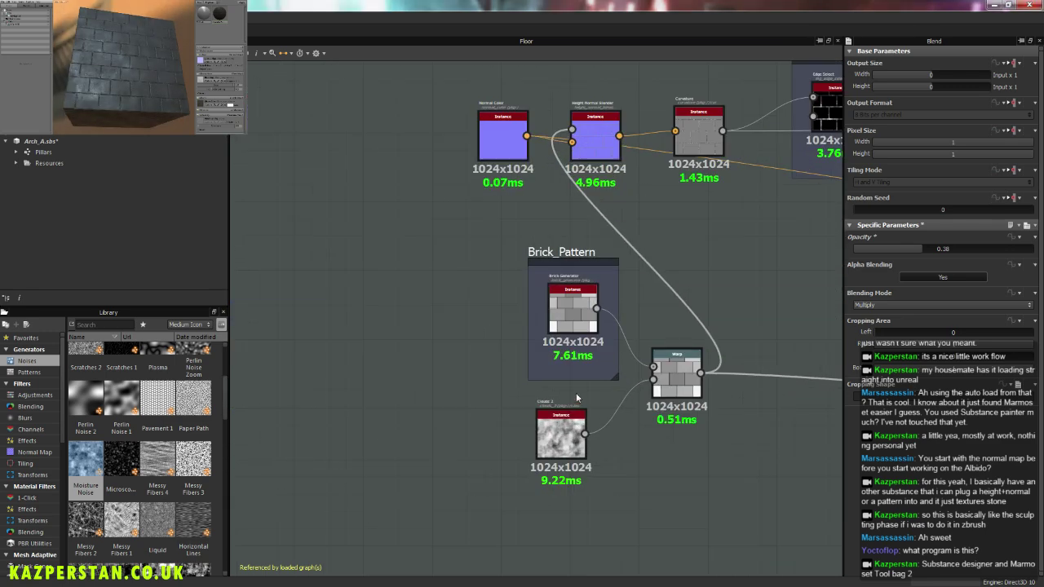
pyautogui.moveTo(576, 392); pyautogui.dragTo(470, 371, button='middle')
pyautogui.click(474, 308)
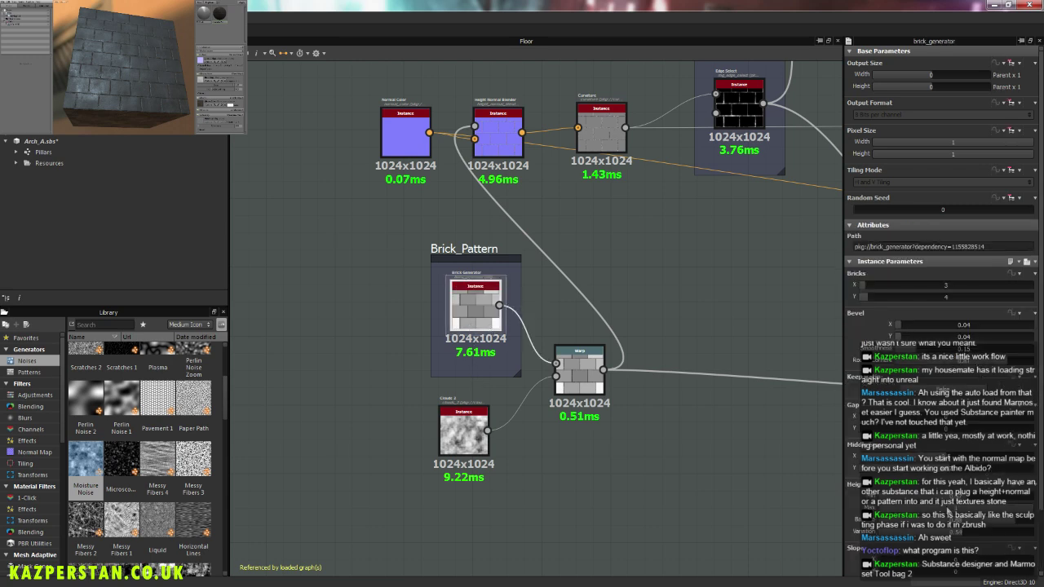
# Step: Adjust the Brick Generator's height settings to produce a new dark-and-light brick layout
pyautogui.click(914, 499)
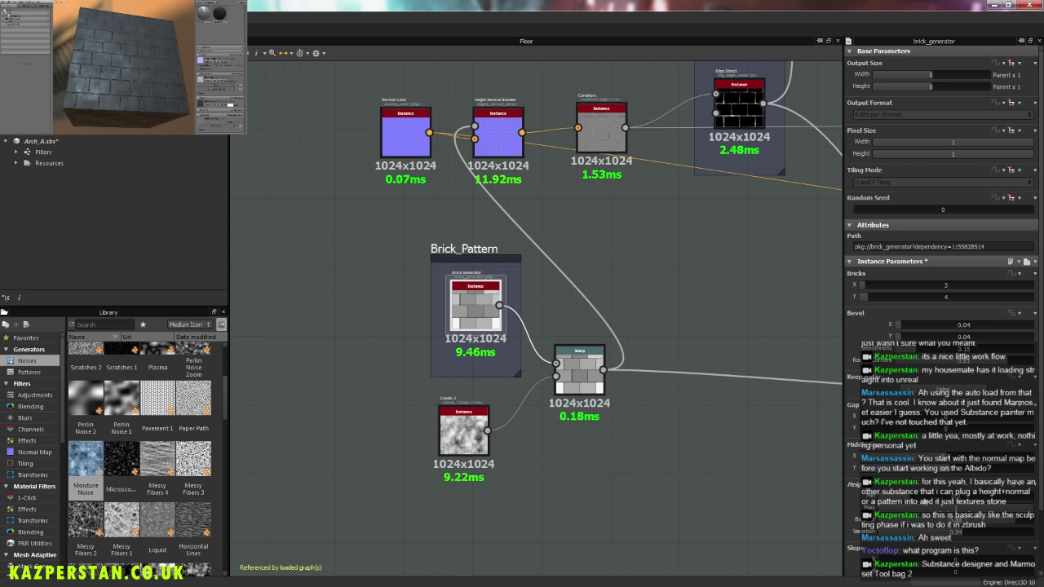
pyautogui.click(1017, 526)
pyautogui.click(975, 524)
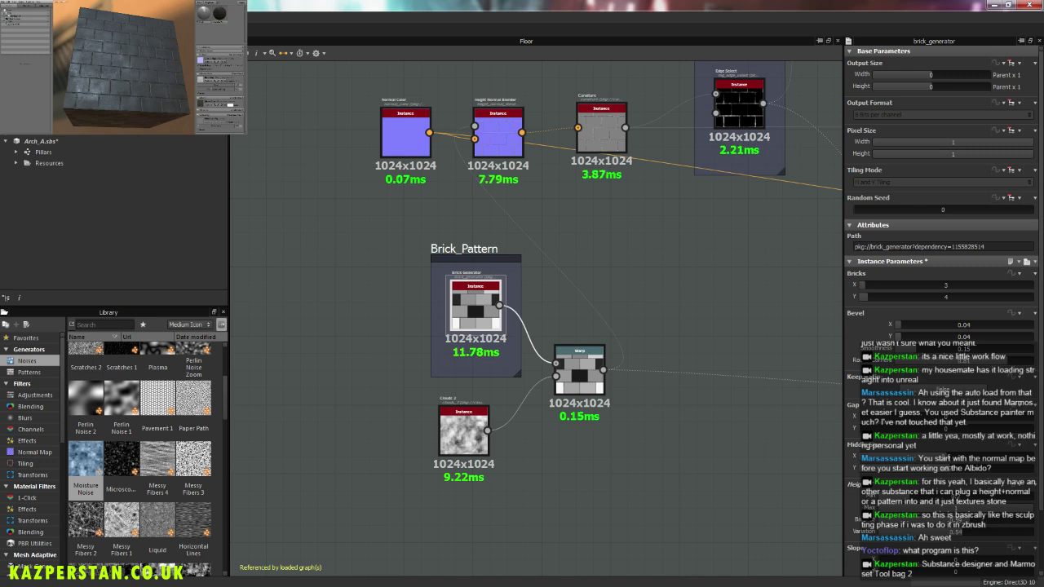
pyautogui.moveTo(119, 37); pyautogui.dragTo(119, 74)
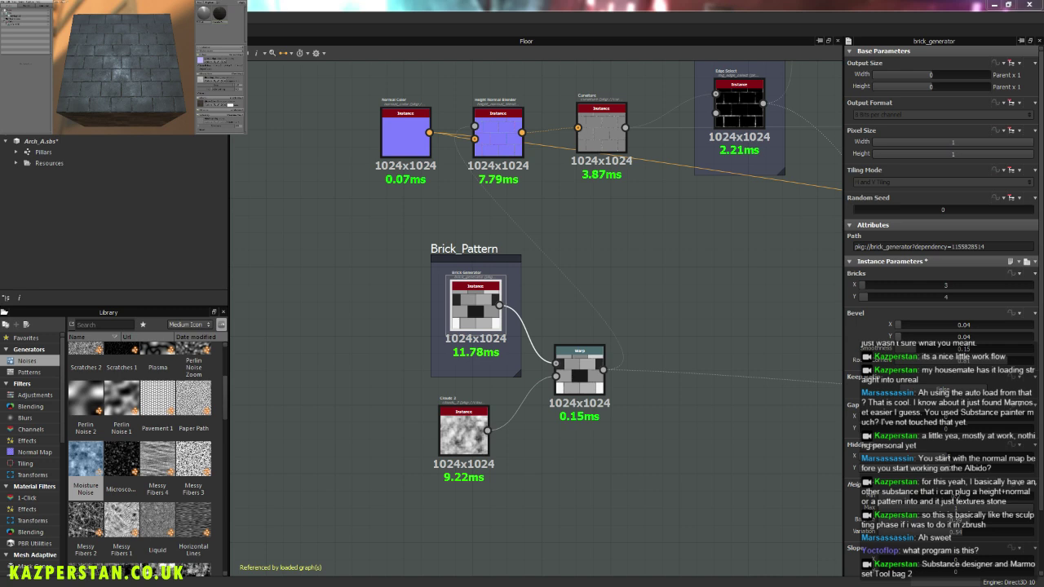
pyautogui.moveTo(677, 282)
pyautogui.mouseDown(button='middle')
pyautogui.moveTo(498, 293)
pyautogui.moveTo(424, 340)
pyautogui.mouseUp(button='middle')
pyautogui.scroll(-2, 502, 314)
pyautogui.scroll(-1, 502, 315)
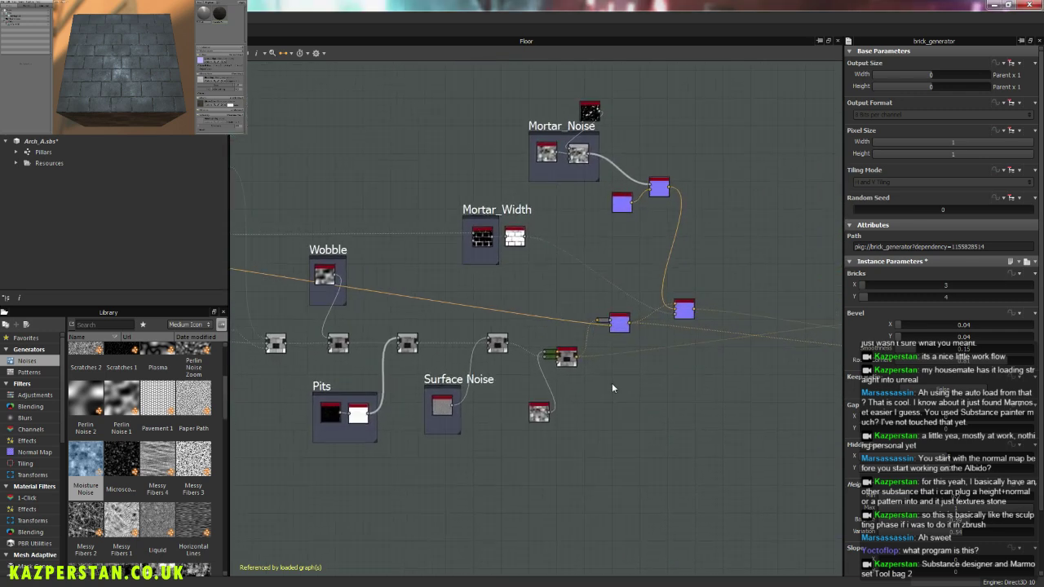
pyautogui.moveTo(624, 378); pyautogui.dragTo(457, 372, button='middle')
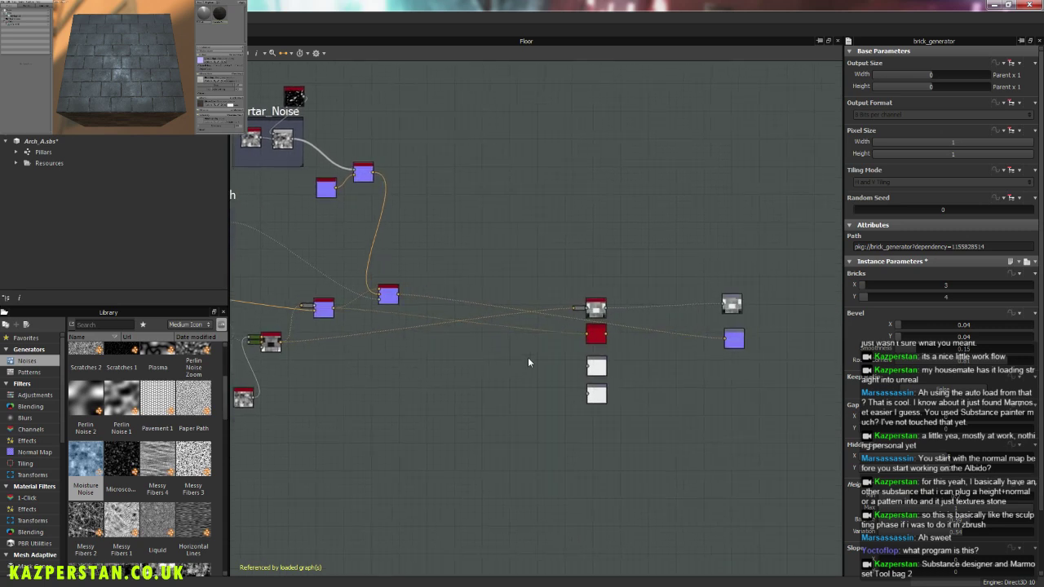
pyautogui.scroll(1, 584, 309)
pyautogui.click(597, 305)
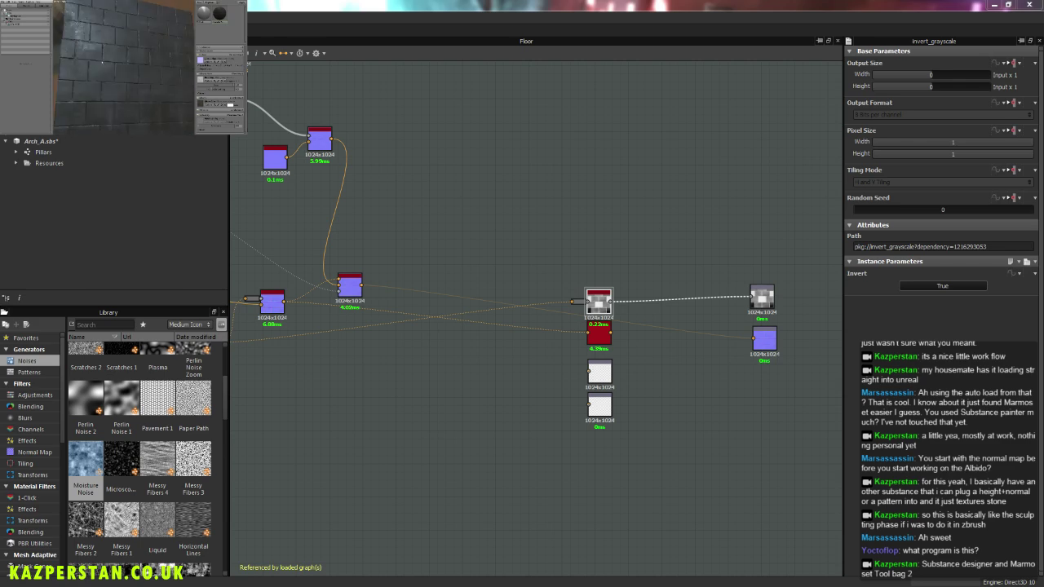
pyautogui.scroll(2, 276, 357)
pyautogui.scroll(2, 361, 369)
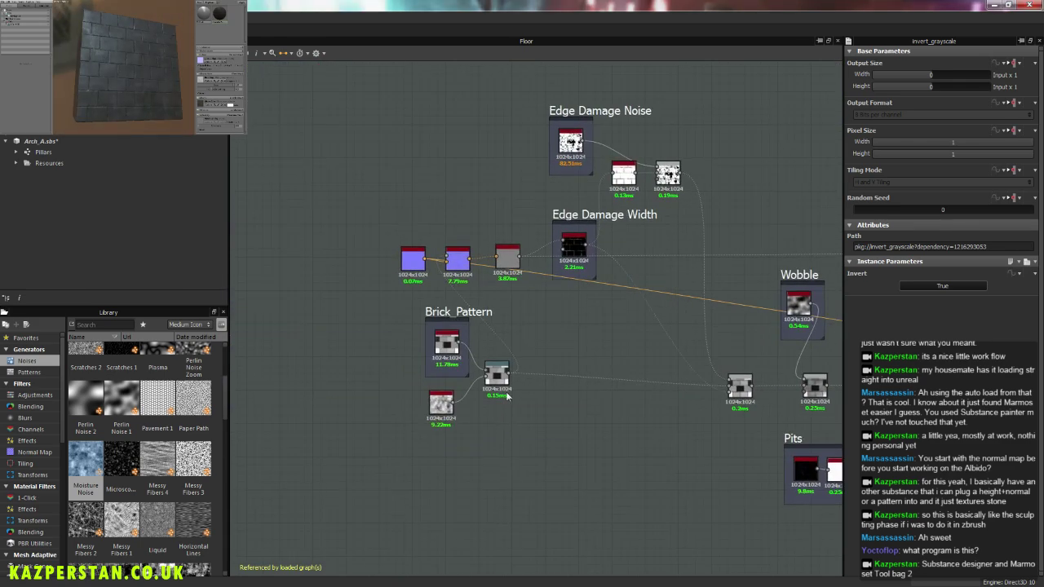
# Step: Lower the Brick Generator's height variation so the bricks become similar grey tones
pyautogui.scroll(2, 361, 370)
pyautogui.click(523, 329)
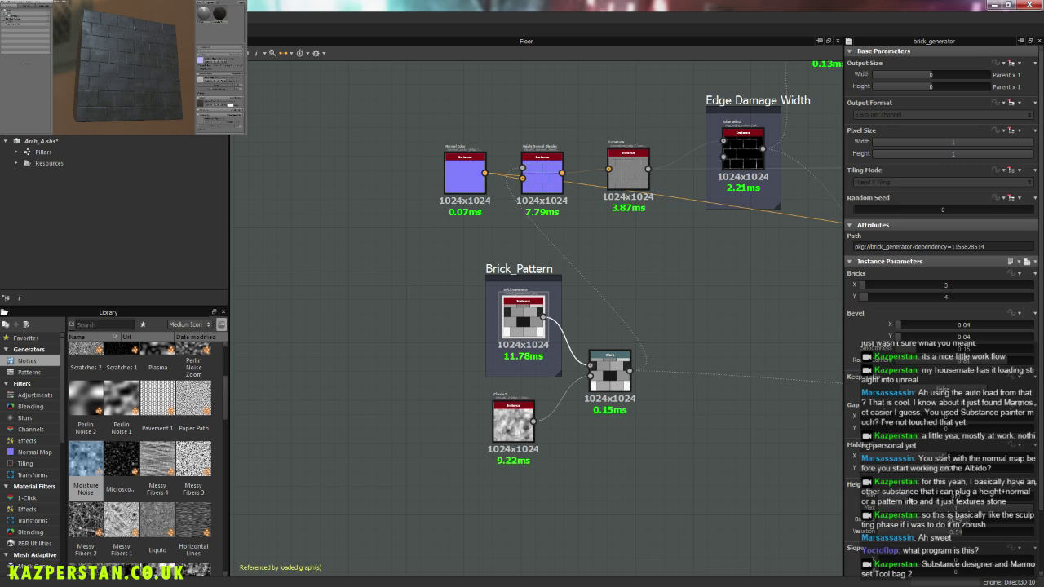
pyautogui.moveTo(965, 526); pyautogui.dragTo(1019, 527)
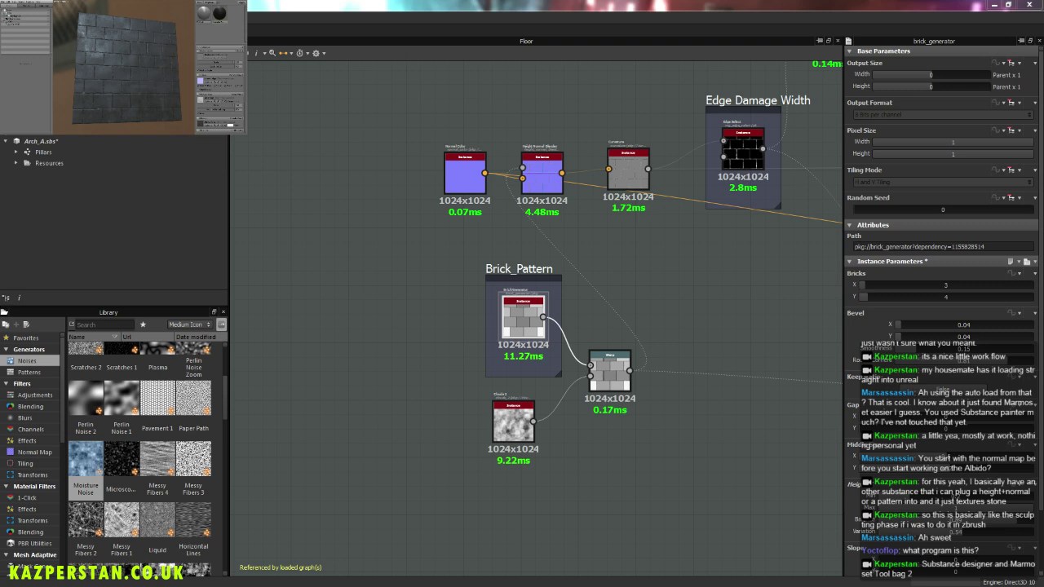
pyautogui.scroll(3, 131, 65)
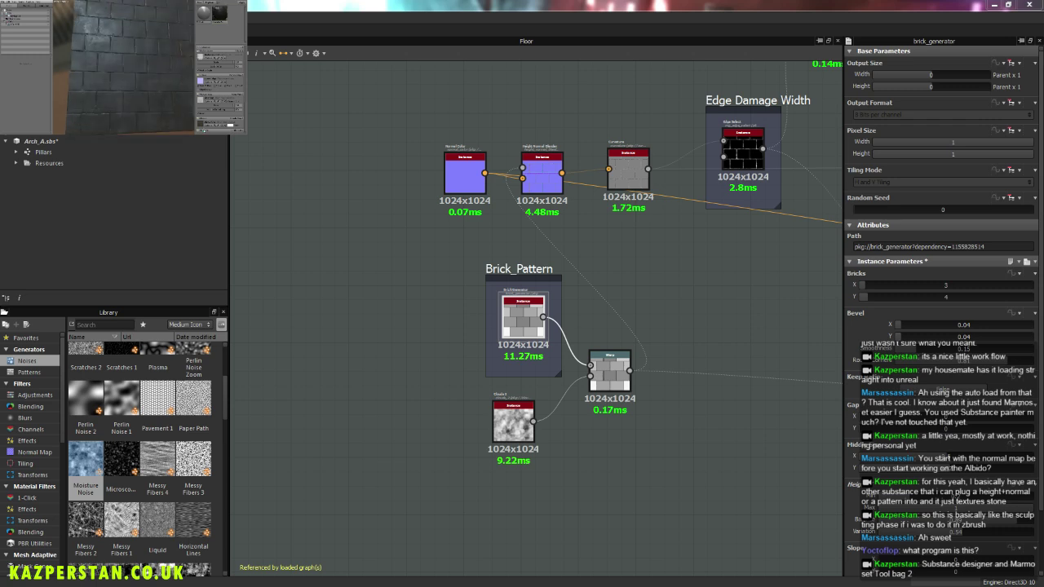
pyautogui.moveTo(143, 60)
pyautogui.mouseDown()
pyautogui.moveTo(151, 54)
pyautogui.moveTo(133, 81)
pyautogui.moveTo(155, 77)
pyautogui.mouseUp()
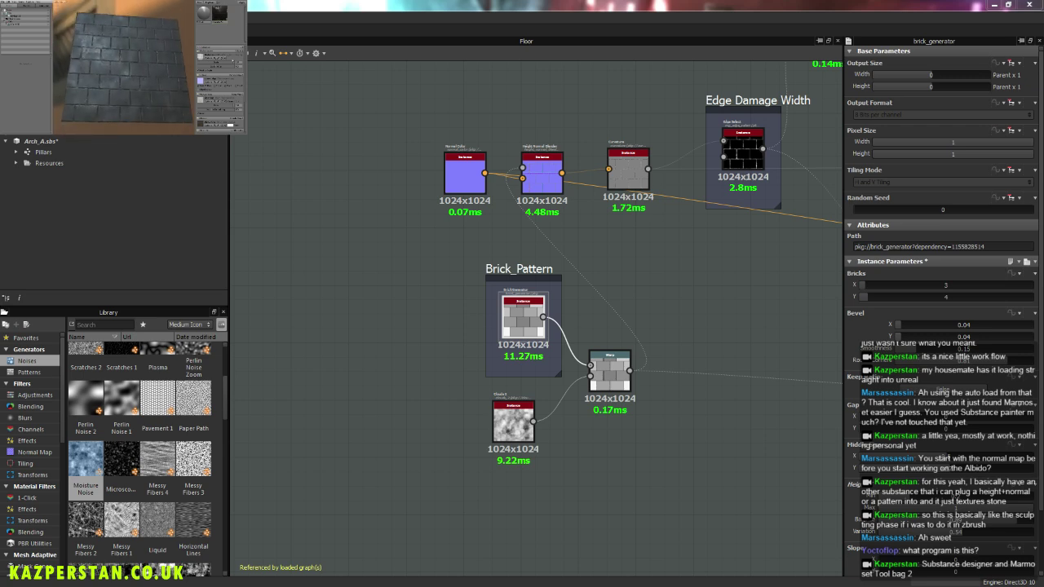
pyautogui.scroll(-2, 220, 82)
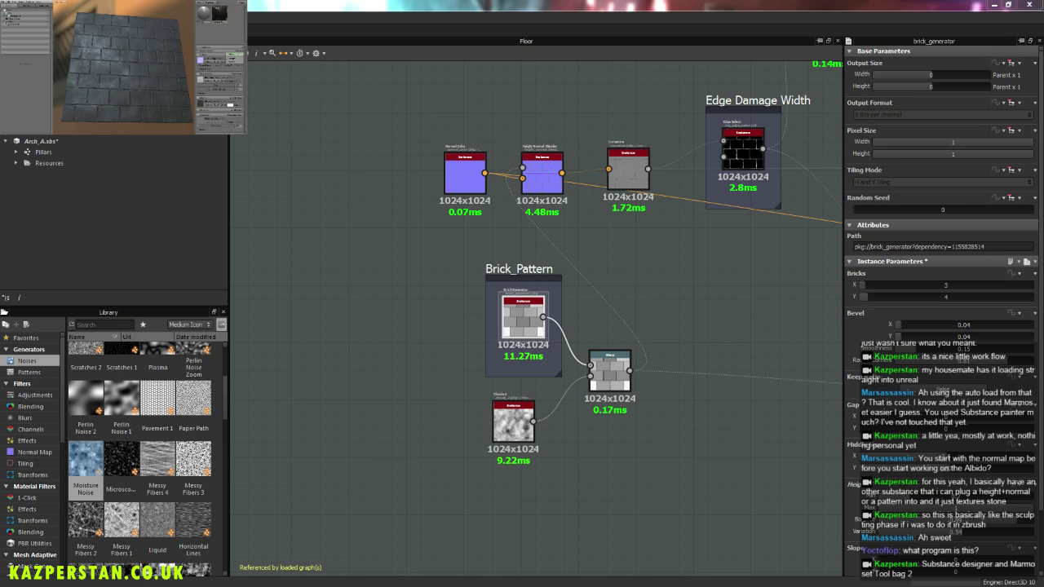
pyautogui.scroll(2, 220, 82)
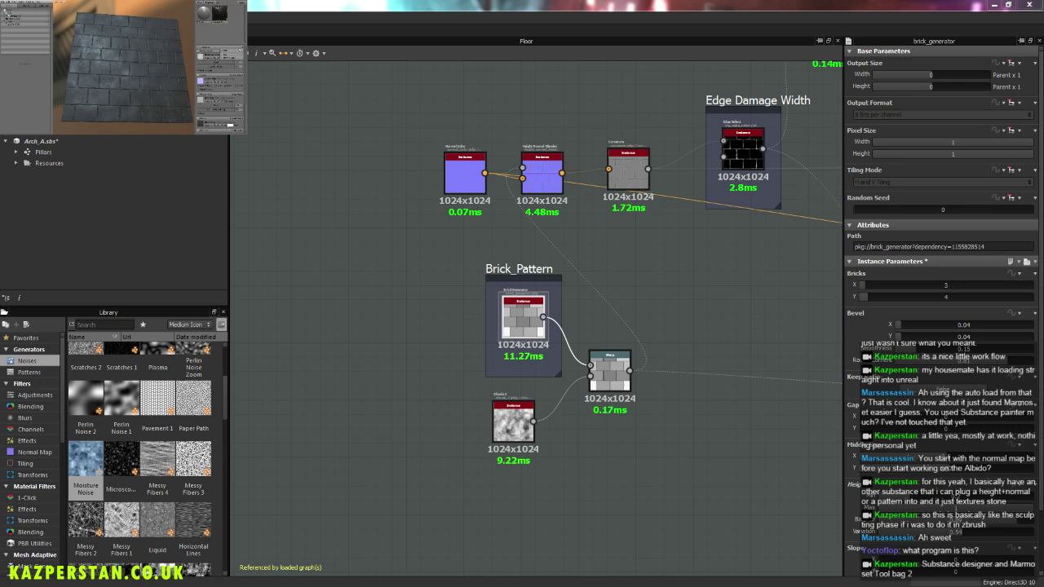